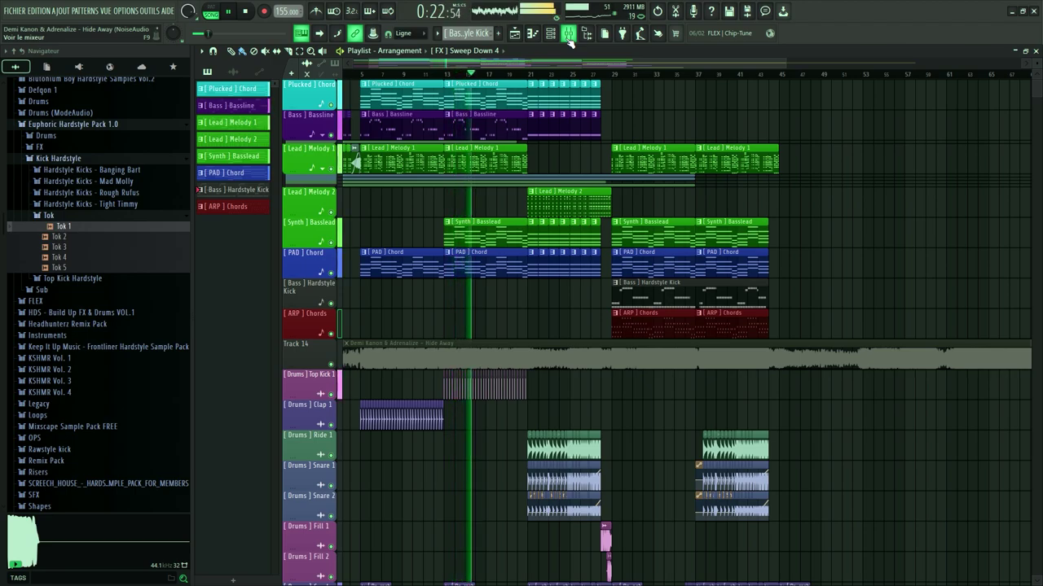
drag(565, 65, 549, 63)
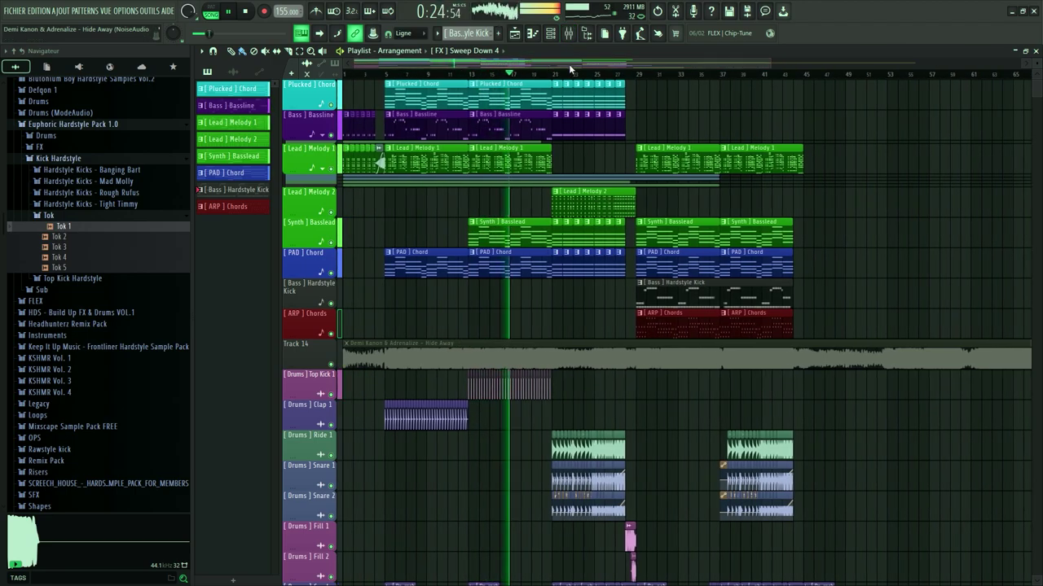
drag(784, 64, 852, 69)
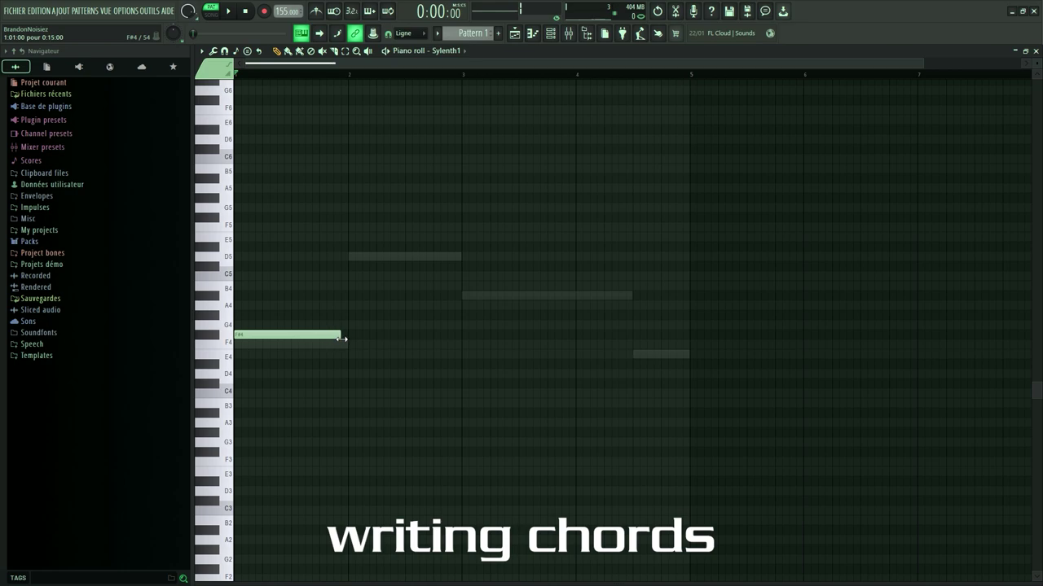
Continue the root-note line after bar 1 with D5 in bar 2, A4 from bar 3 and E4 at the end of bar 4
click(351, 257)
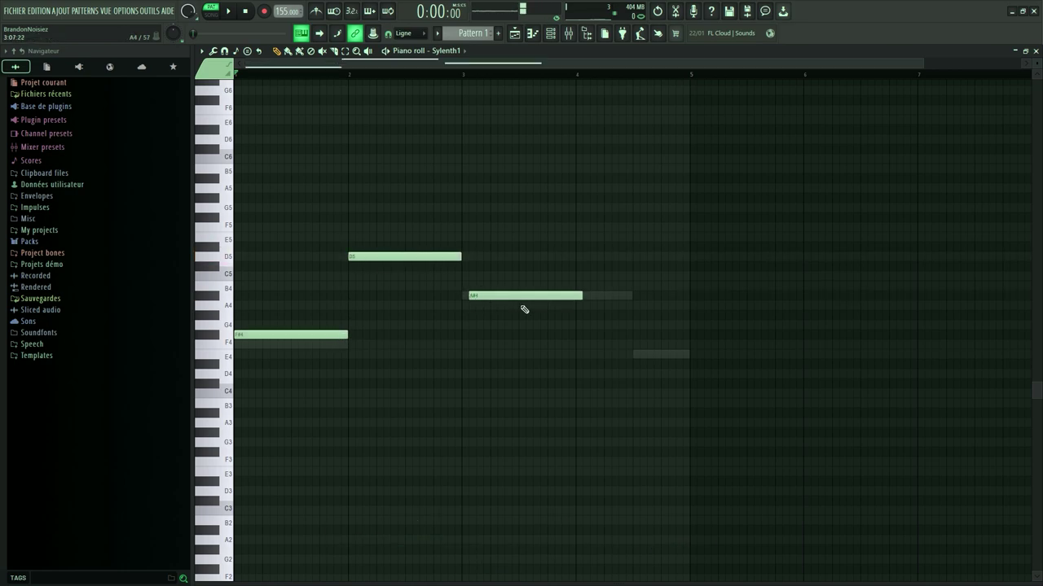
drag(502, 307, 549, 310)
mouse_move(635, 363)
mouse_down()
mouse_move(972, 356)
mouse_move(804, 356)
mouse_up()
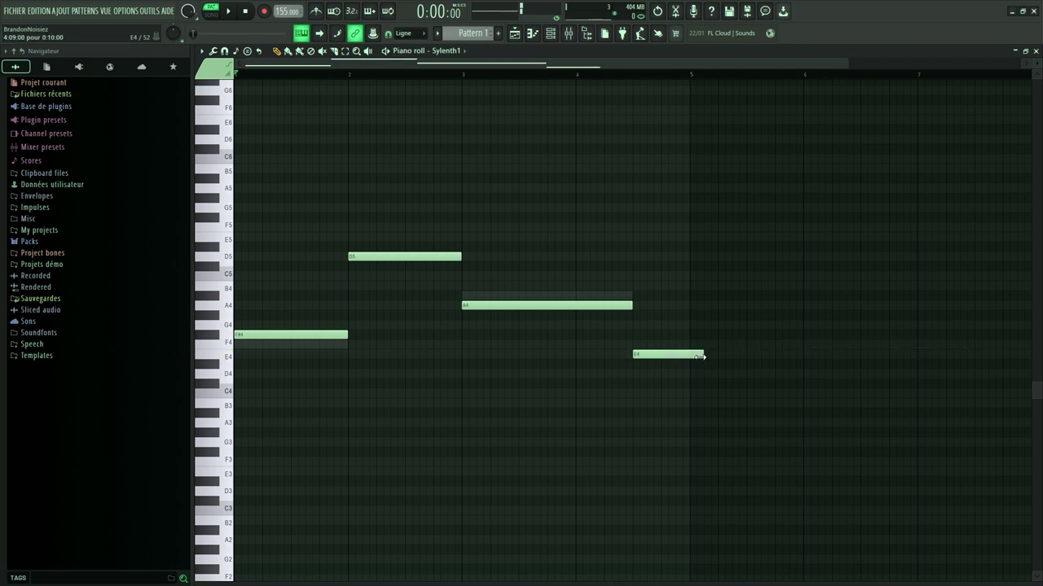
In the Bassline 1 channel's notes, move the first note to F#4 and the third to A4, playing the pattern to check
click(550, 33)
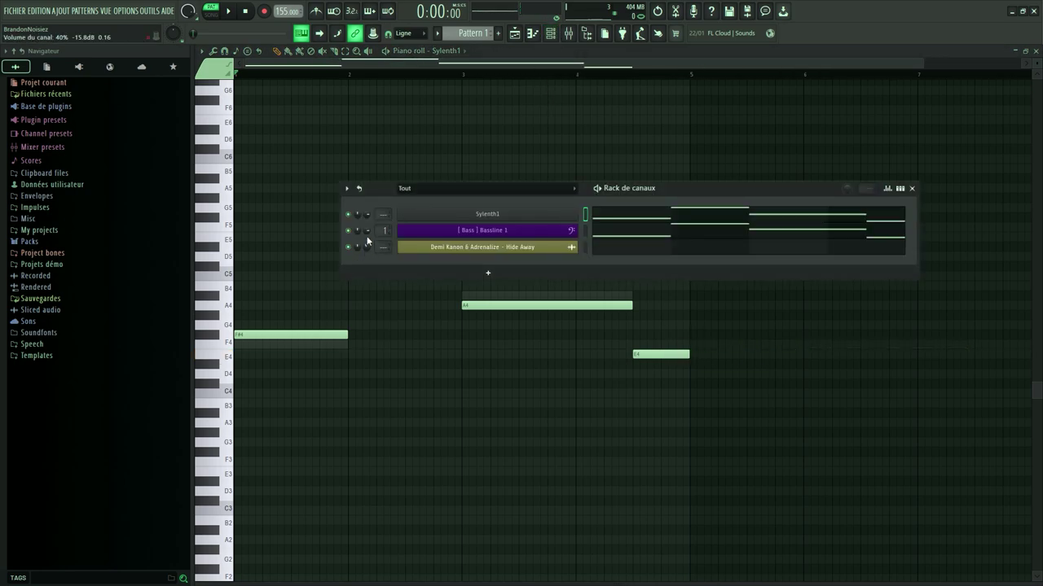
key(space)
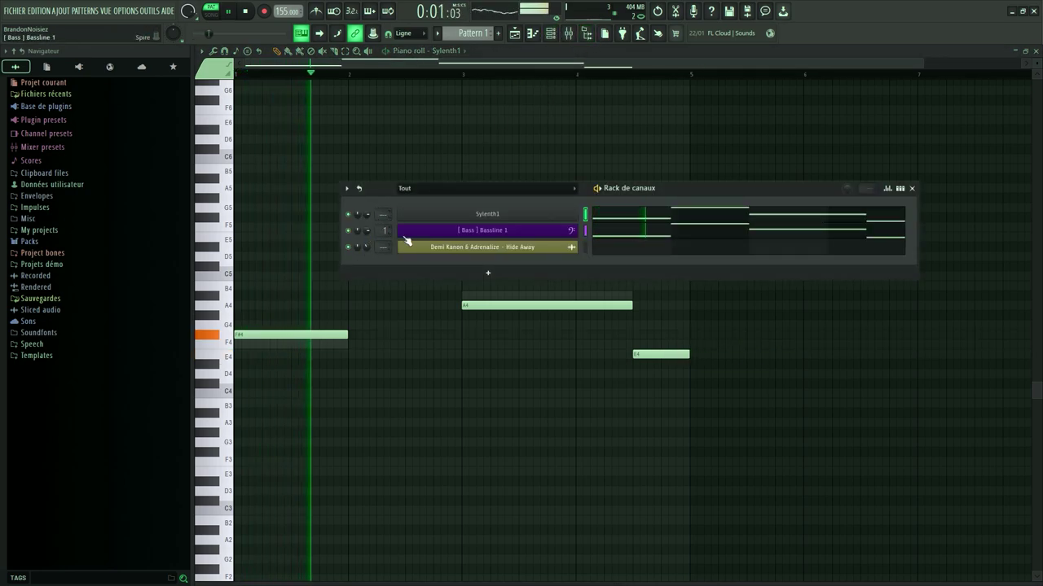
key(space)
key(F6)
double_click(314, 334)
click(391, 360)
double_click(327, 342)
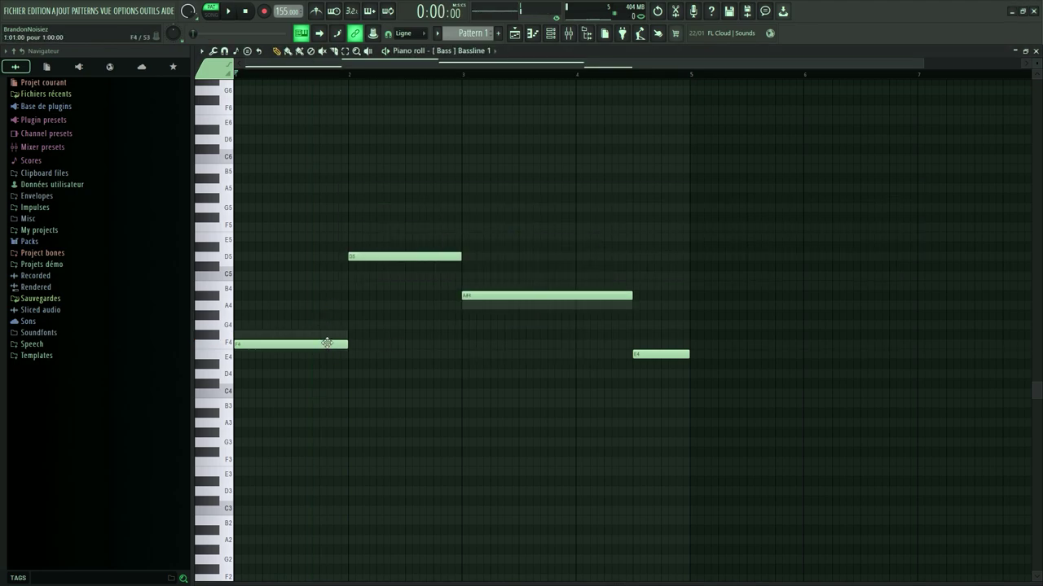
drag(323, 336, 323, 332)
key(space)
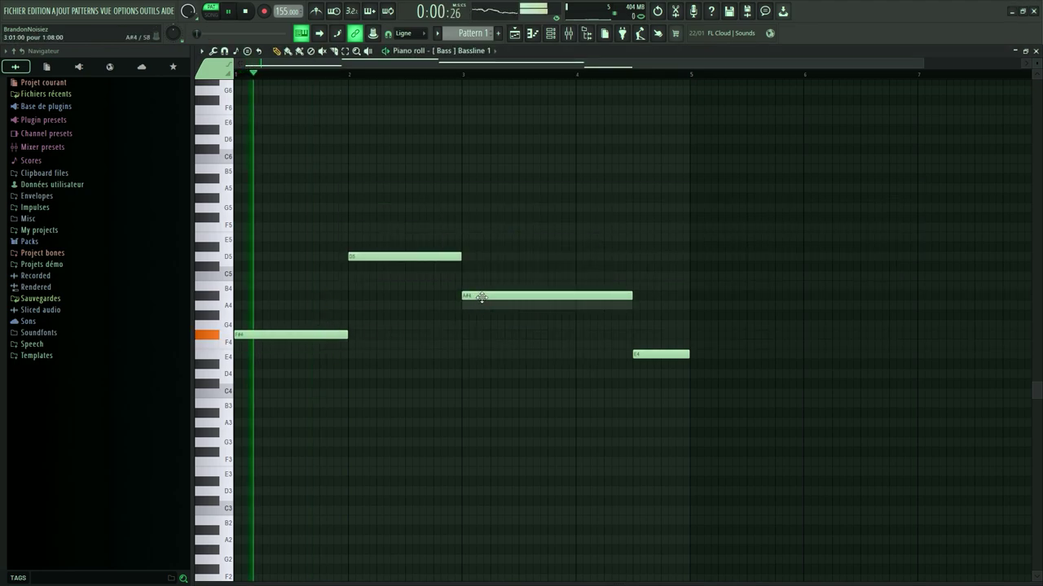
drag(478, 299, 479, 306)
scroll(491, 296, down, 1)
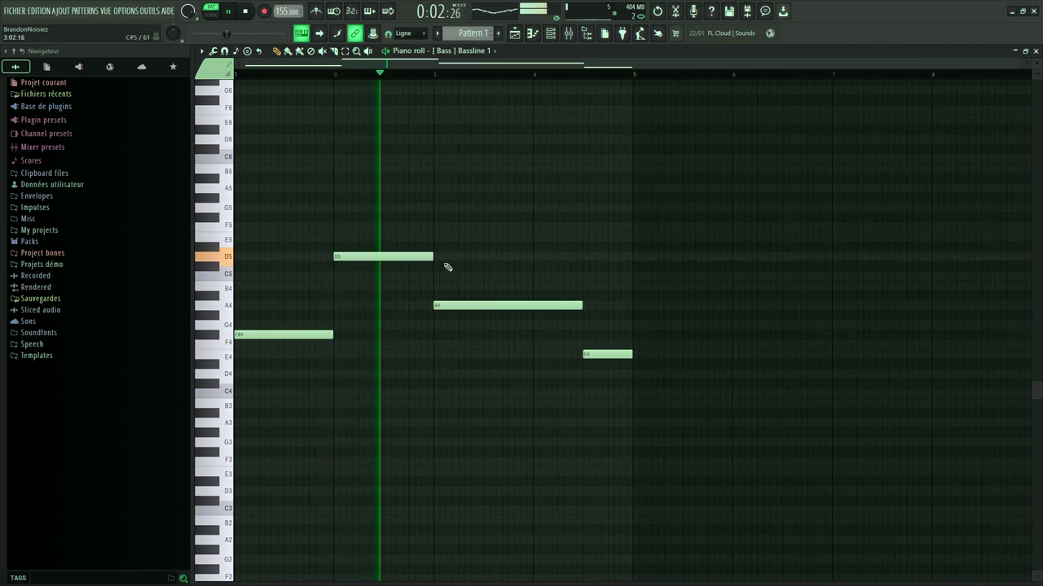
Reopen the Sylenth1 notes, duplicate all four root notes one octave higher and play the result
click(551, 35)
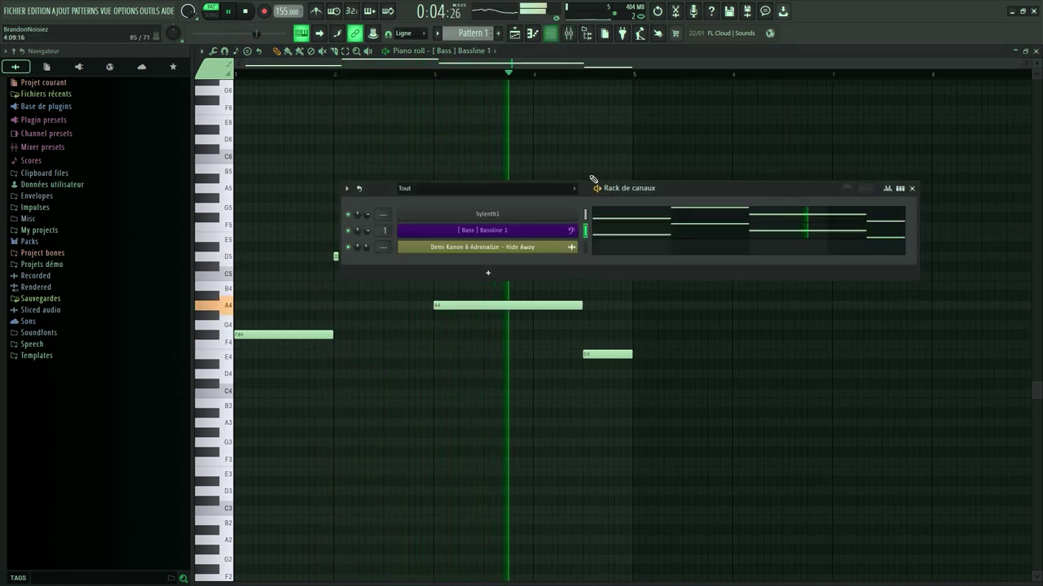
click(634, 221)
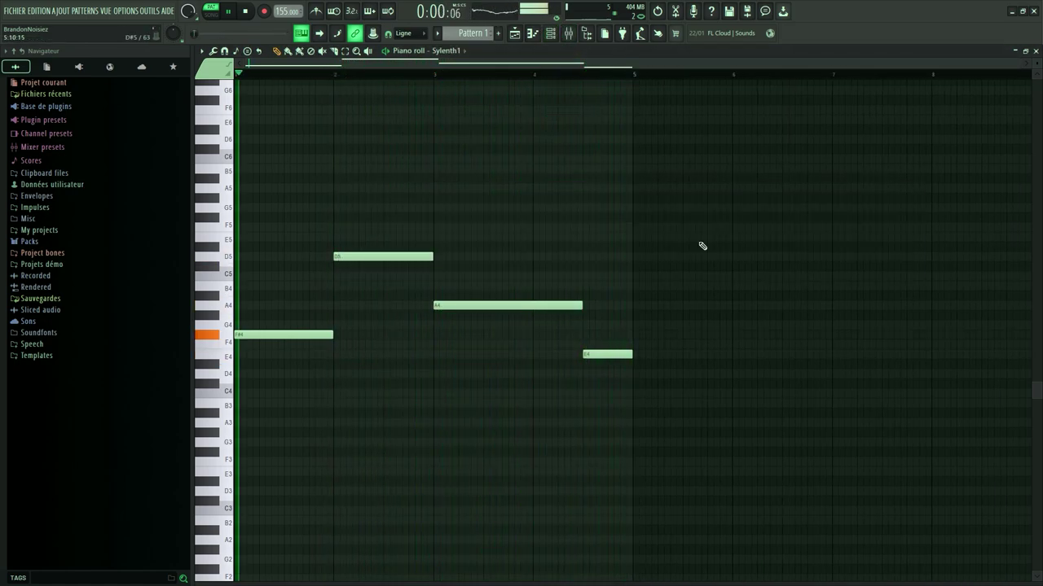
key(ctrl+a)
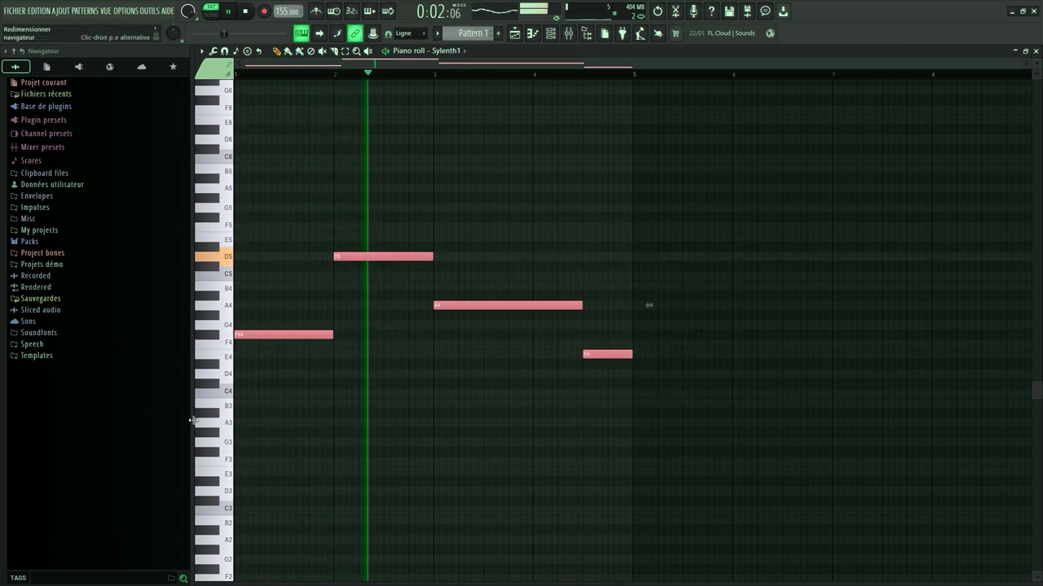
key(space)
key(ctrl+c)
key(ctrl+v)
key(ctrl+Up)
key(space)
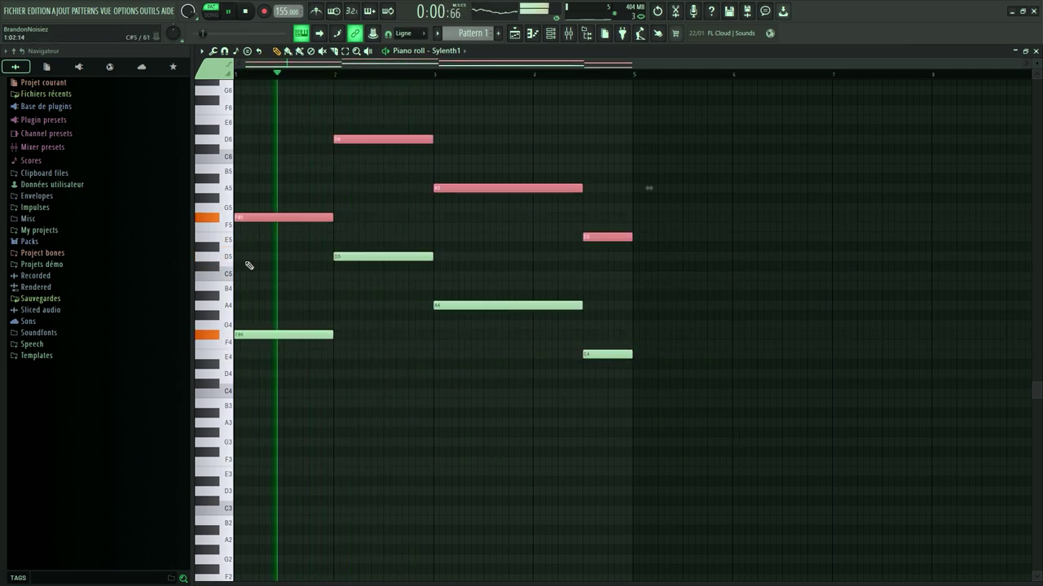
Fill each octave pair with chord notes a minor third and a fifth above the root, playing the chords to check
drag(251, 219, 258, 319)
key(space)
click(367, 247)
key(space)
Raise the thirds of the second, third and fourth chords to F#5, C#5 and G#4, and select all the chord notes
drag(366, 225, 366, 216)
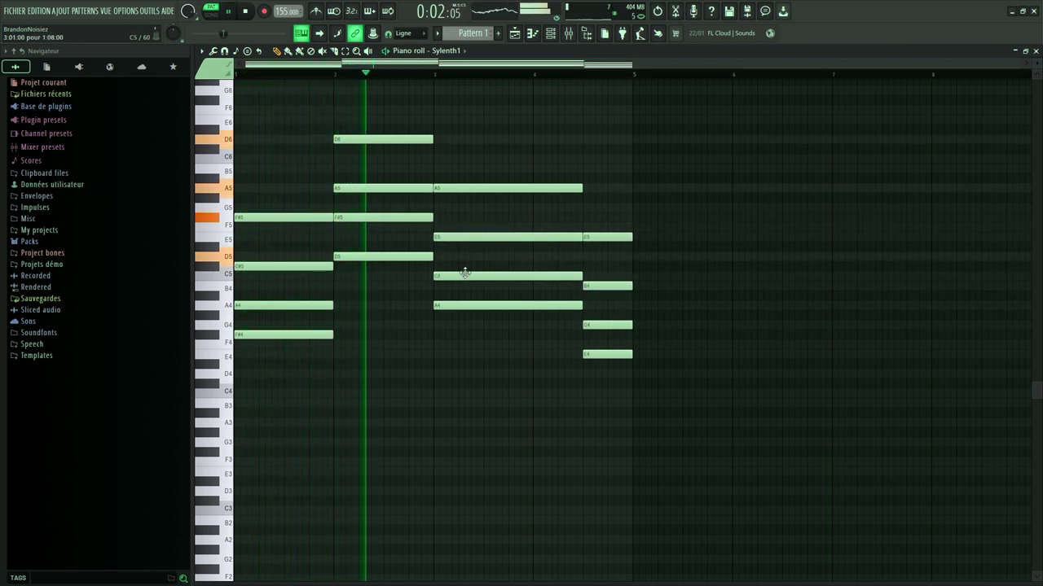
drag(444, 275, 446, 265)
drag(591, 324, 591, 315)
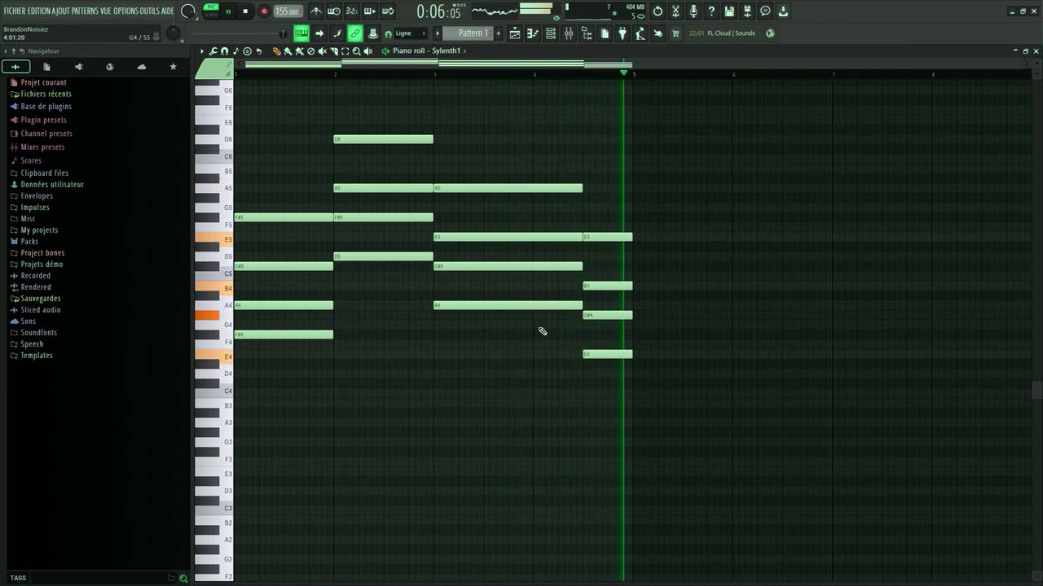
drag(648, 134, 295, 411)
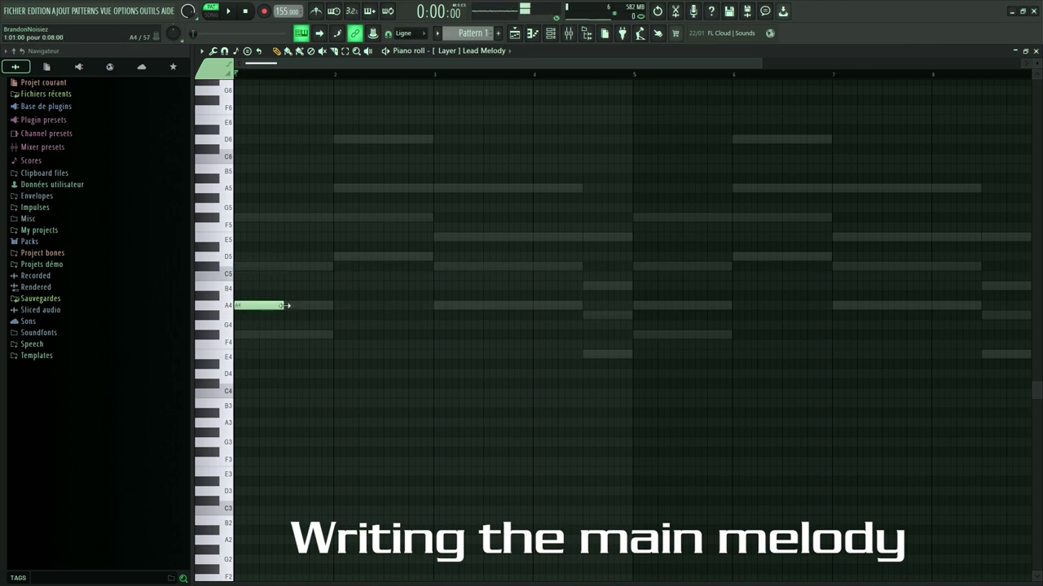
Fine-tune the length of the Lead Melody's opening A4 note, switching the snap to 1/4 step and back to Ligne
click(403, 32)
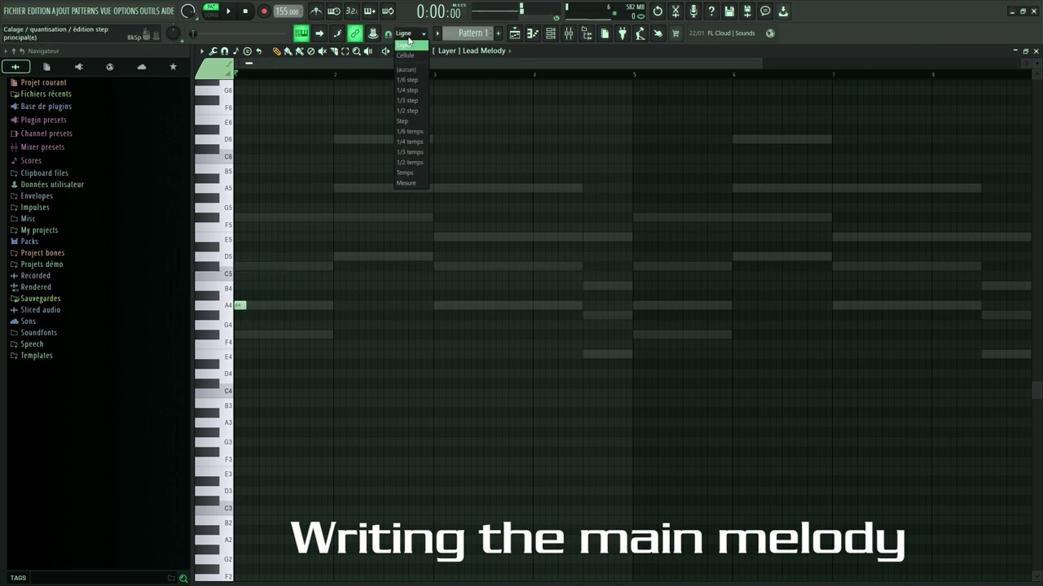
click(405, 99)
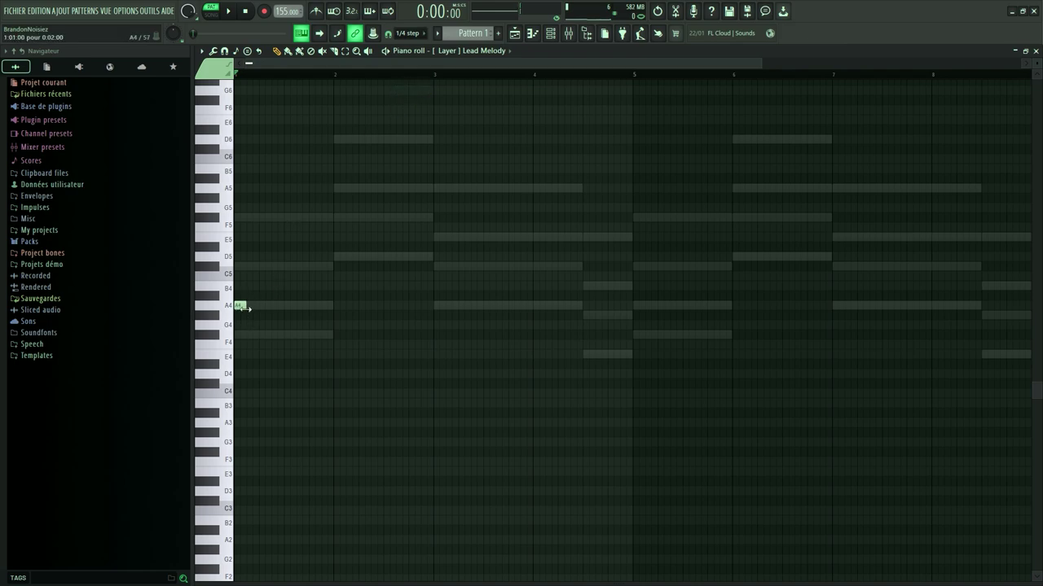
scroll(239, 283, up, 6)
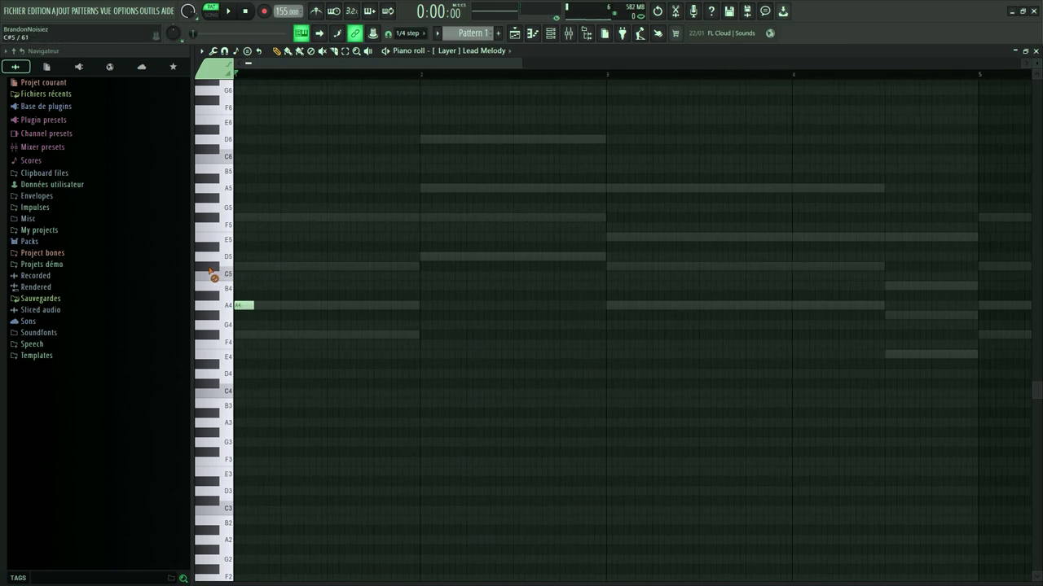
scroll(268, 267, up, 4)
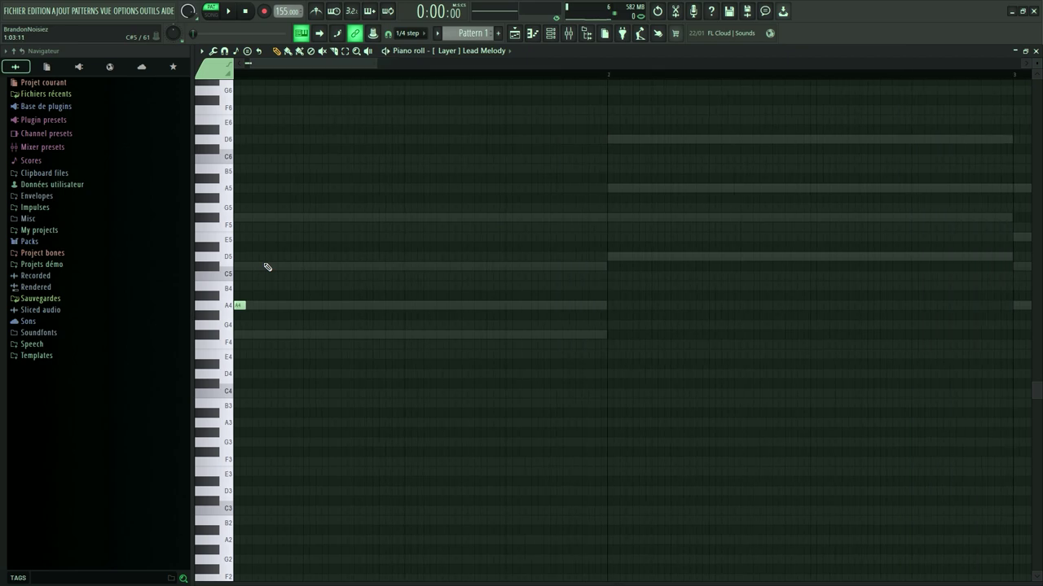
scroll(306, 238, down, 3)
click(404, 32)
click(411, 90)
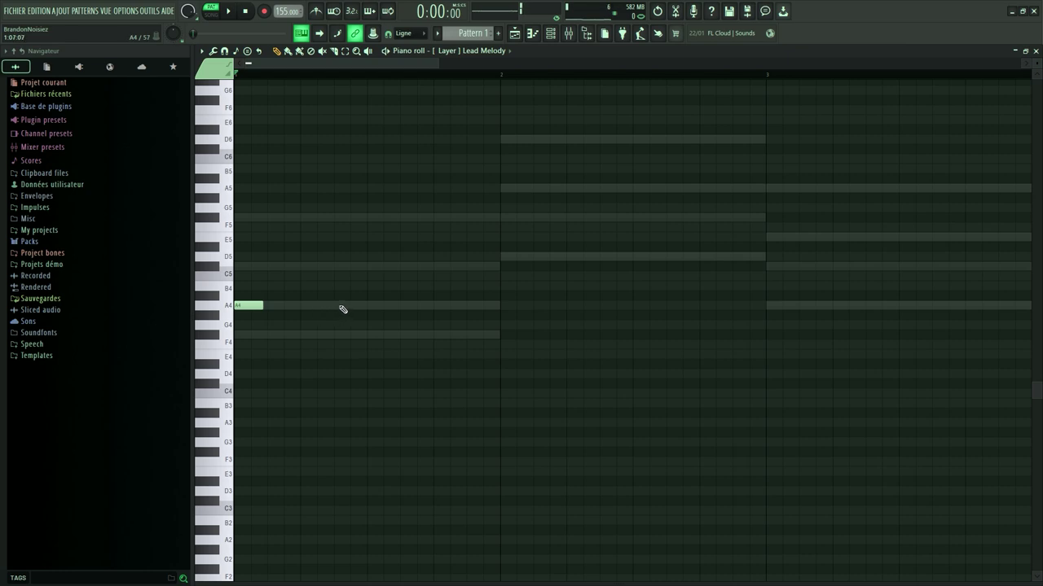
Add two more A4 melody notes at steps 7 and 9 of bar 1 and play the melody
drag(345, 307, 471, 312)
drag(328, 310, 440, 306)
scroll(321, 305, down, 2)
key(space)
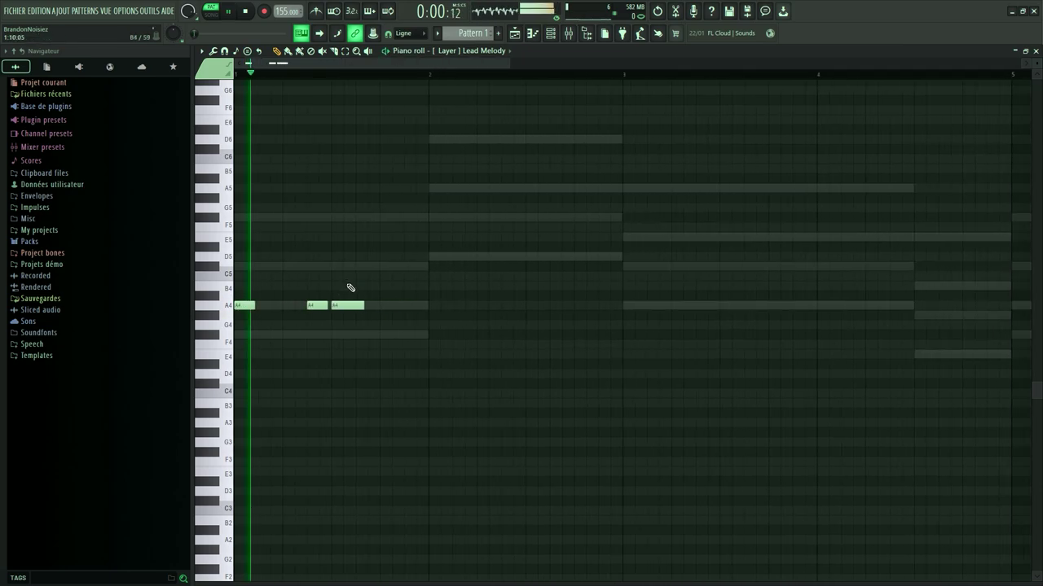
Shorten the A4 note at step 7 of bar 1 to one step and listen to the rhythm
scroll(309, 313, up, 5)
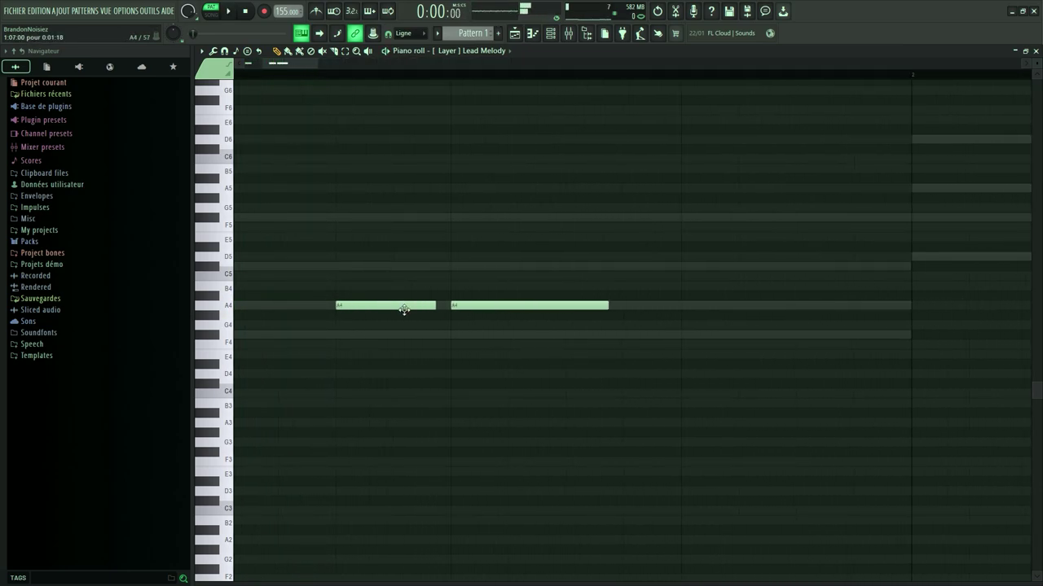
scroll(391, 320, down, 6)
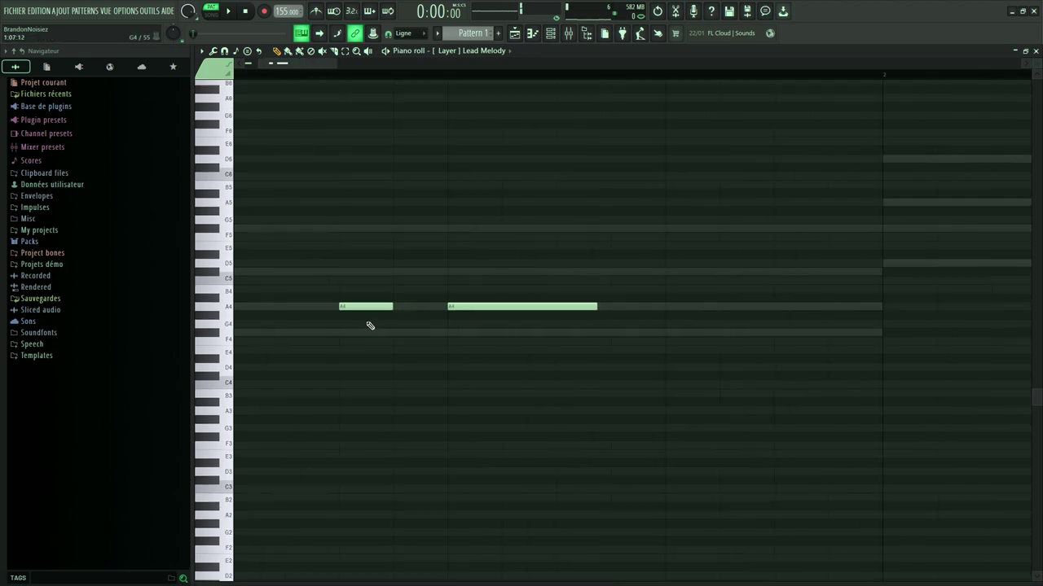
key(space)
key(space)
scroll(313, 306, down, 1)
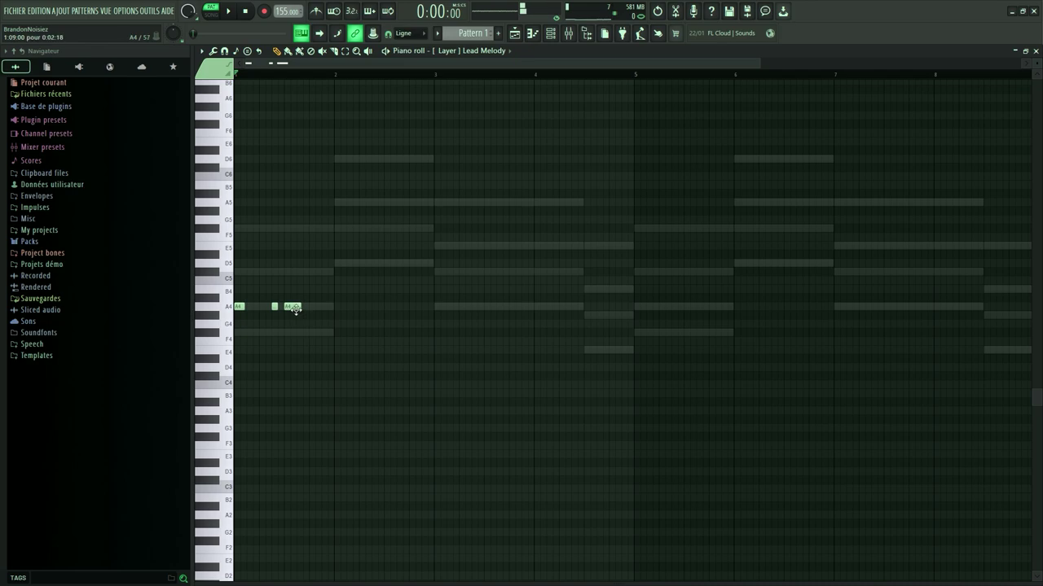
Finish bar 1 with E5 and C#5, start bar 2 on D5 and copy bar 1's last two A4 notes into bar 2 as D5
scroll(281, 326, up, 1)
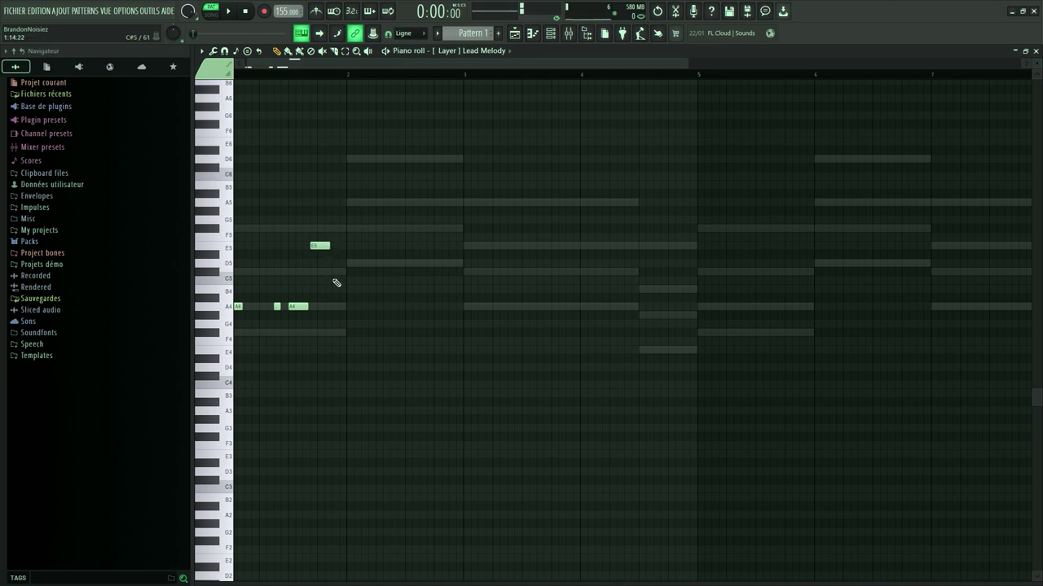
key(space)
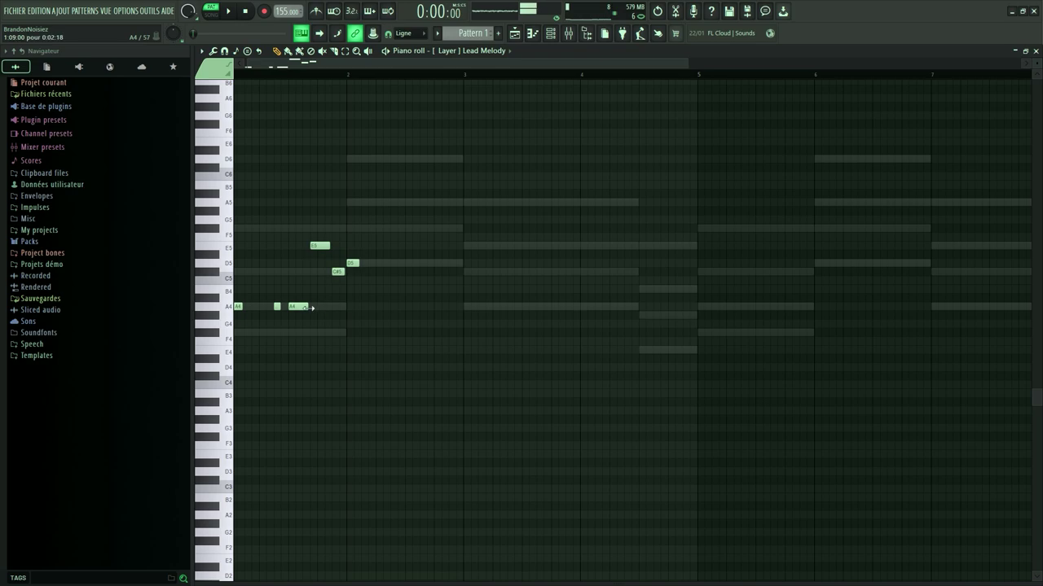
key(space)
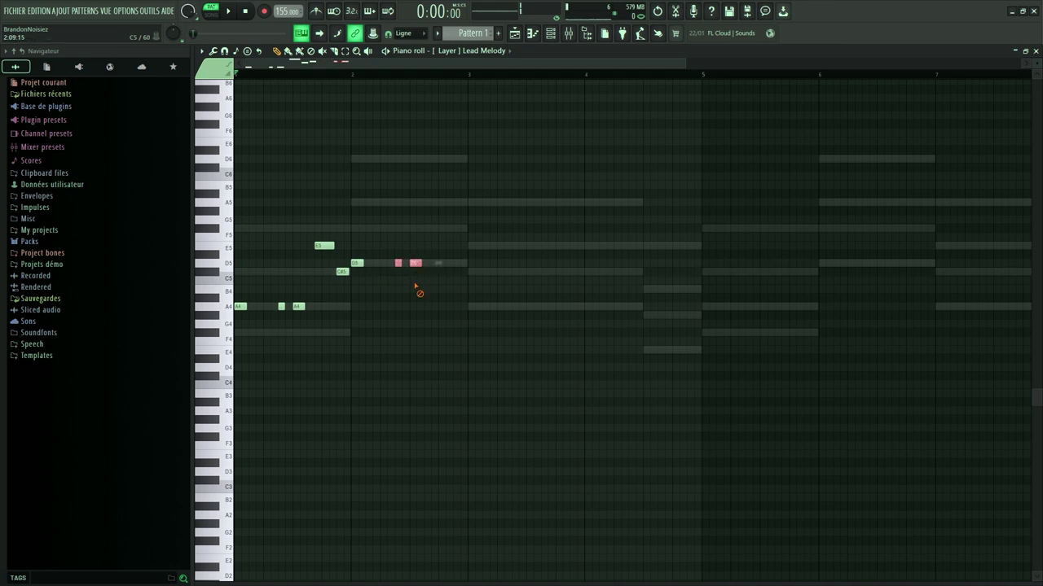
right_click(431, 230)
key(space)
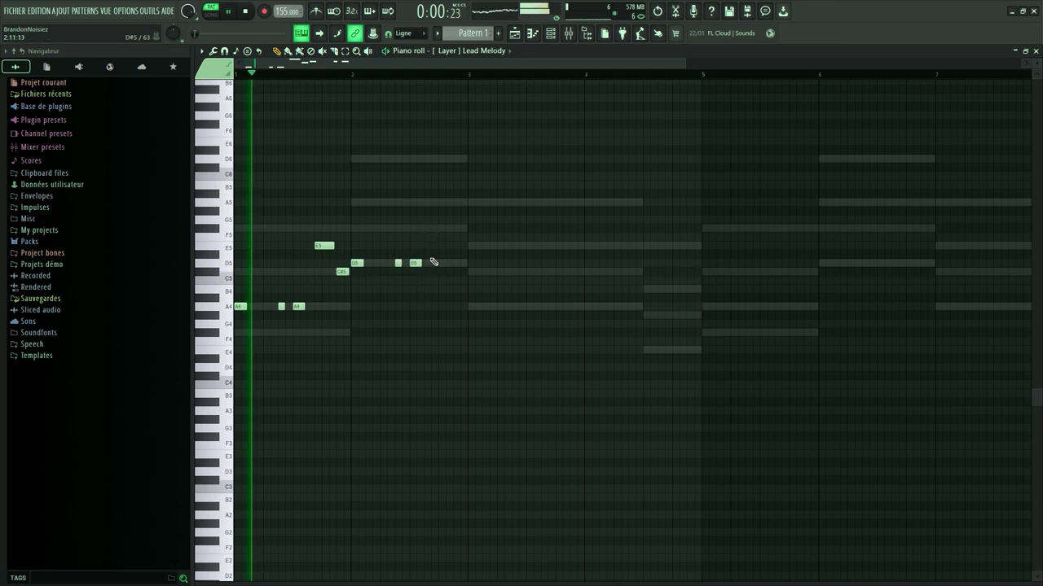
key(space)
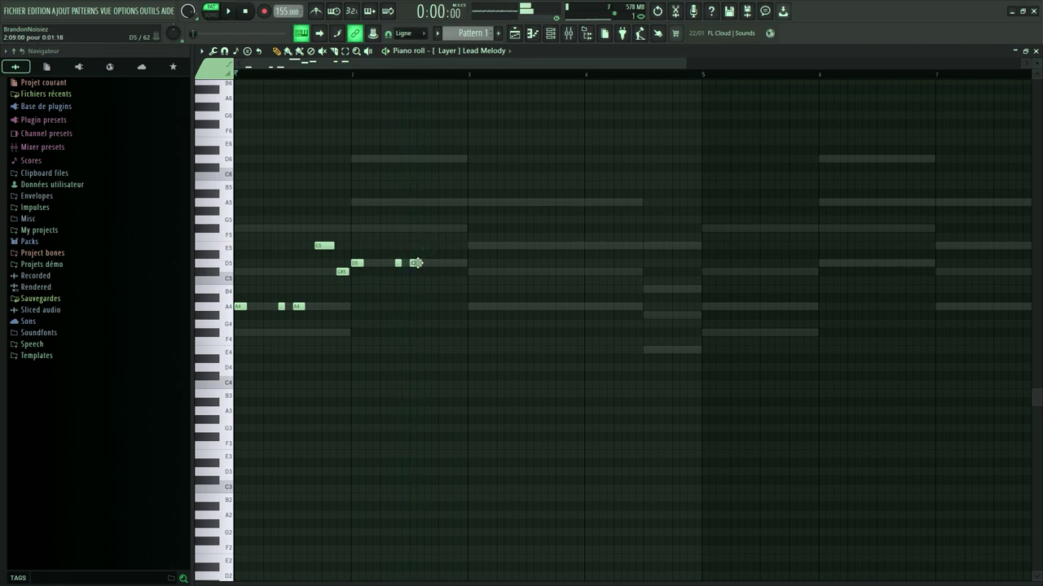
Close bar 2 of the melody with E5 and C#5 and add C#5 notes at steps 1 and 9 of bar 3, playing along
right_click(466, 271)
key(space)
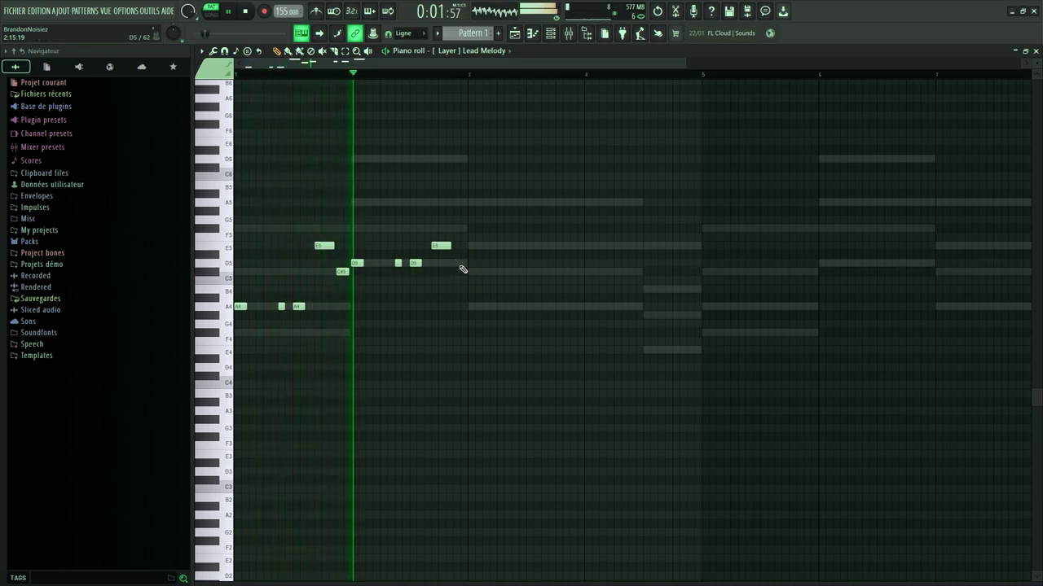
key(space)
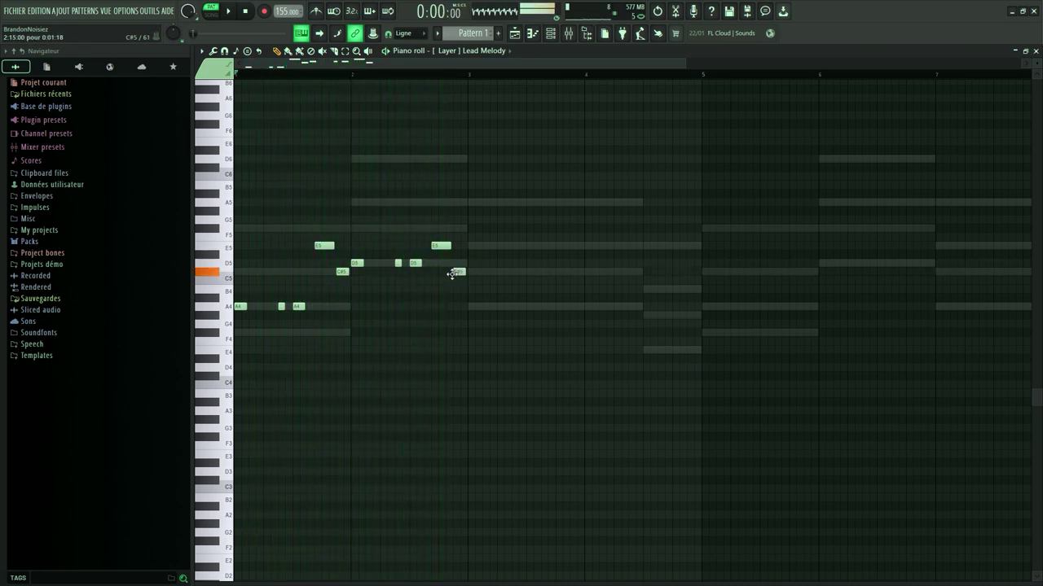
key(space)
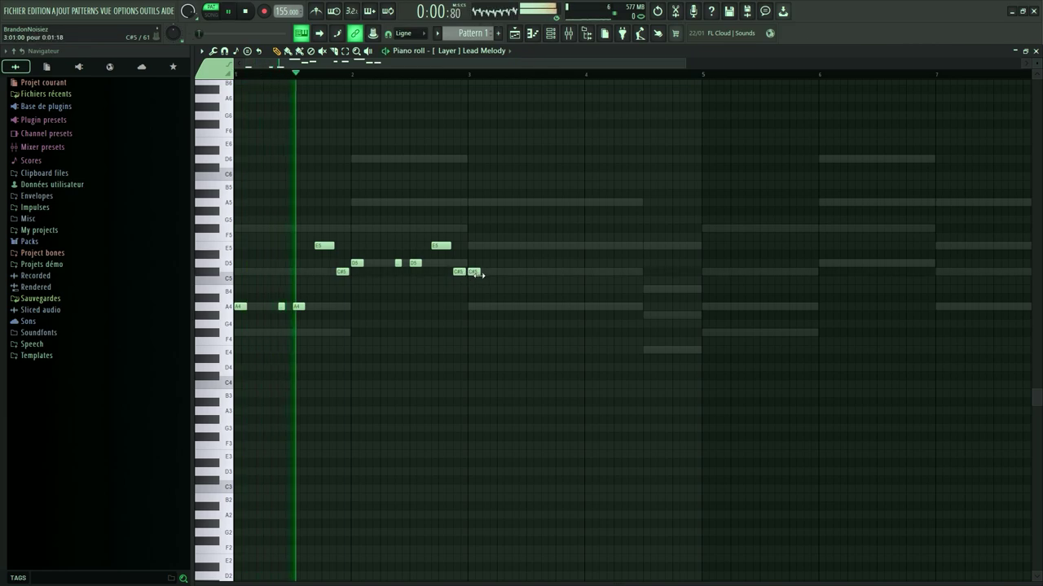
scroll(456, 290, down, 1)
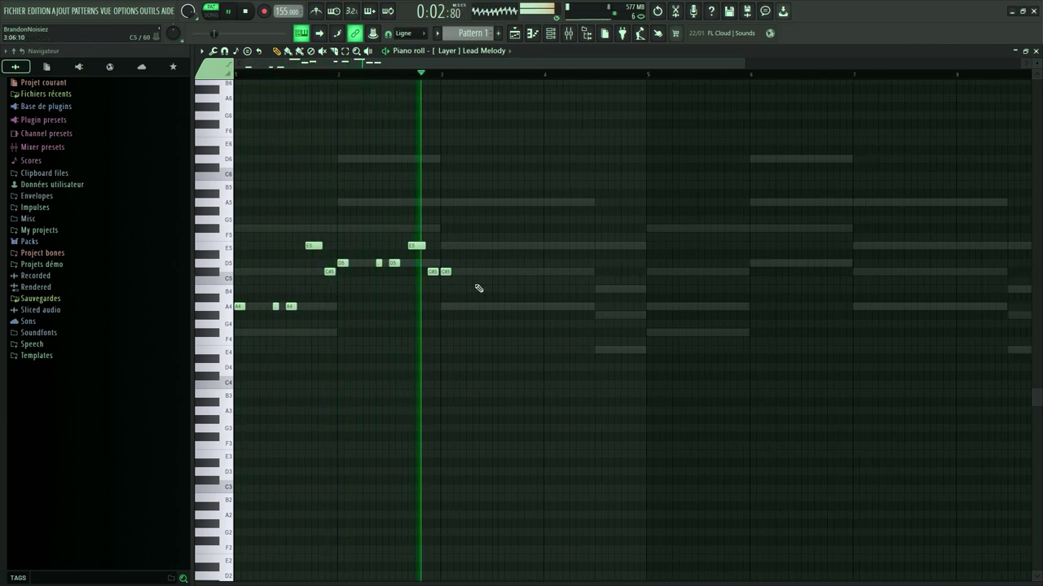
key(space)
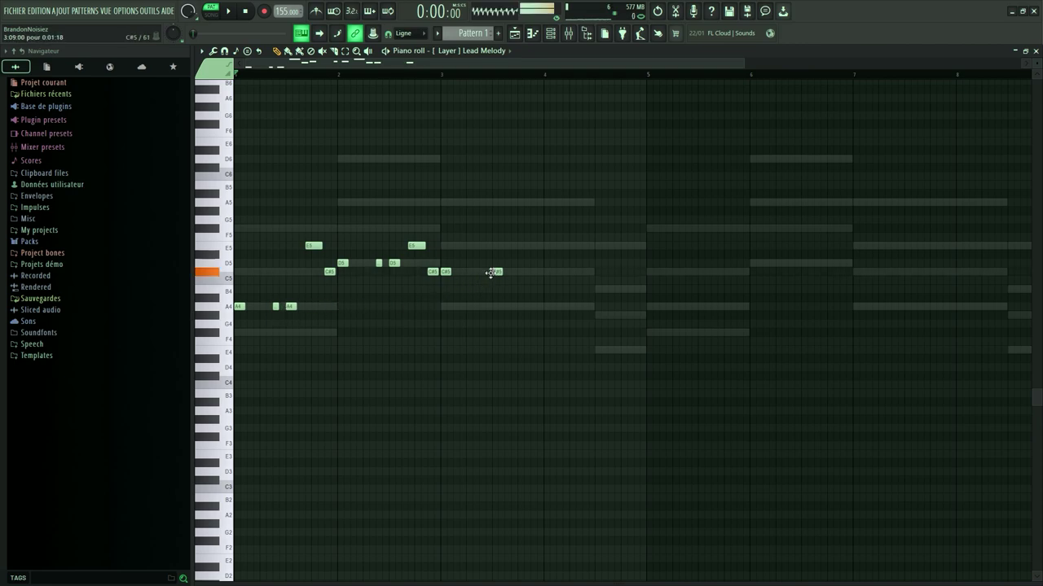
Place C#5 at step 9 of bar 3, add C#5 and D5 at steps 12 and 15, and open bar 4 with C#5 and A4
key(space)
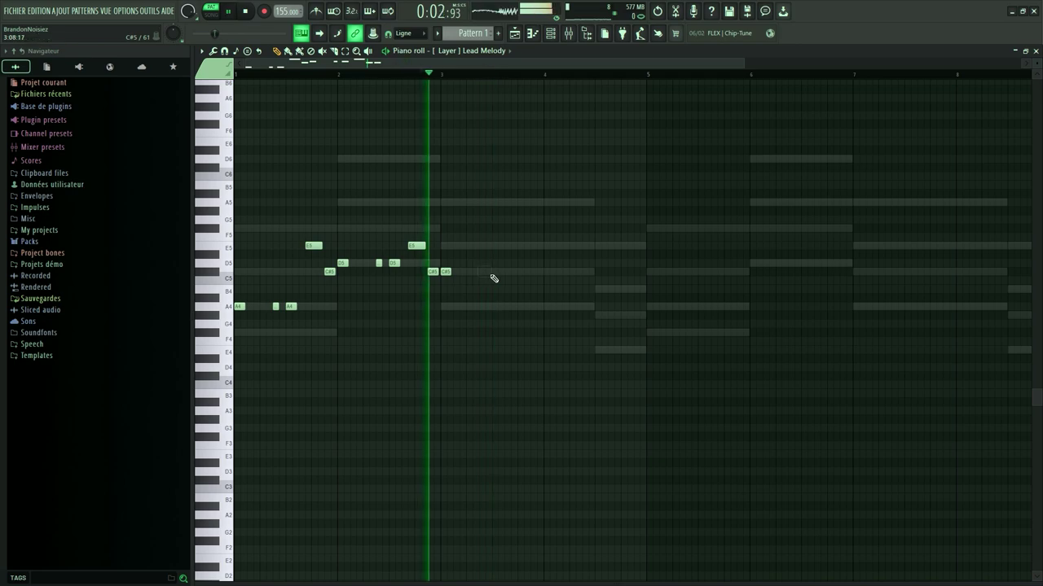
click(495, 272)
key(space)
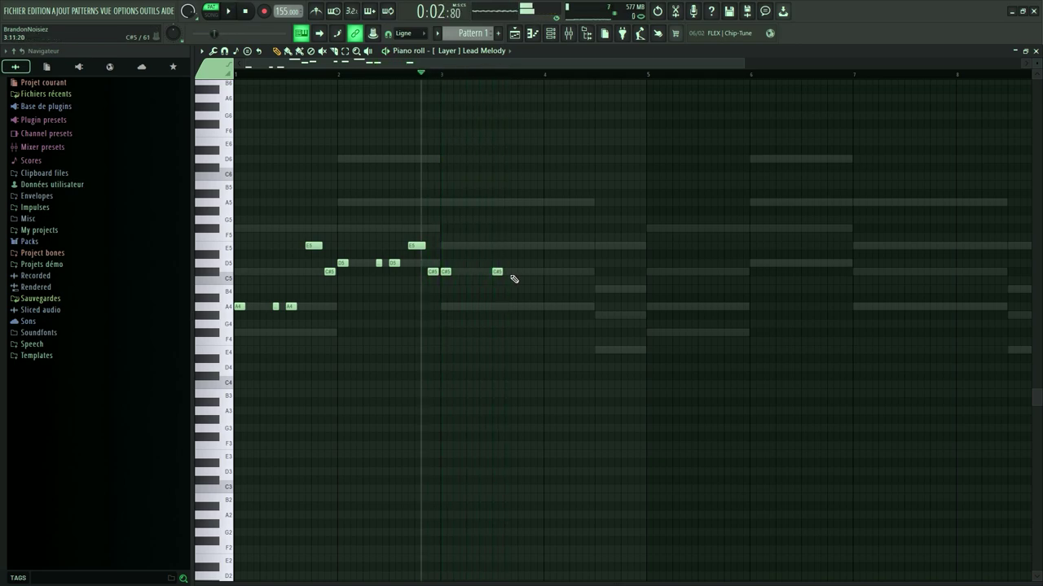
key(space)
key(space)
right_click(516, 272)
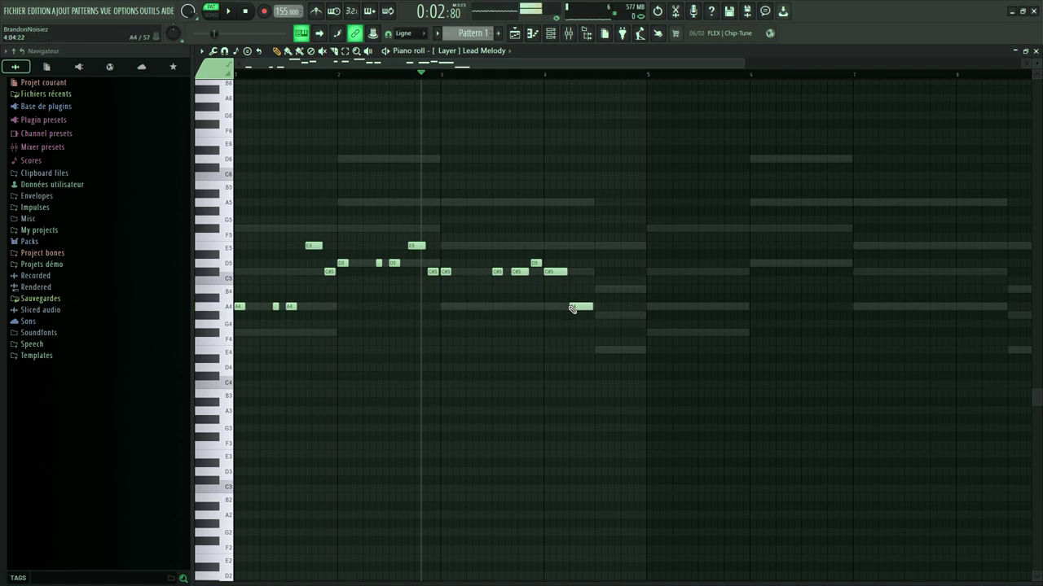
Add a one-step B4 at step 4 of bar 4, shorten the following A4 to three steps and play the melody
click(565, 291)
key(space)
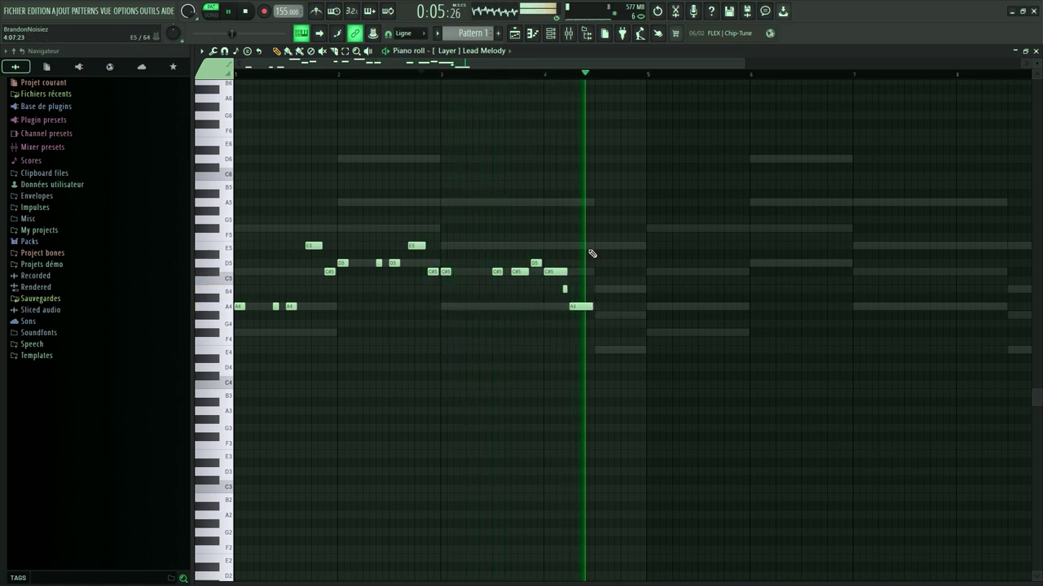
key(space)
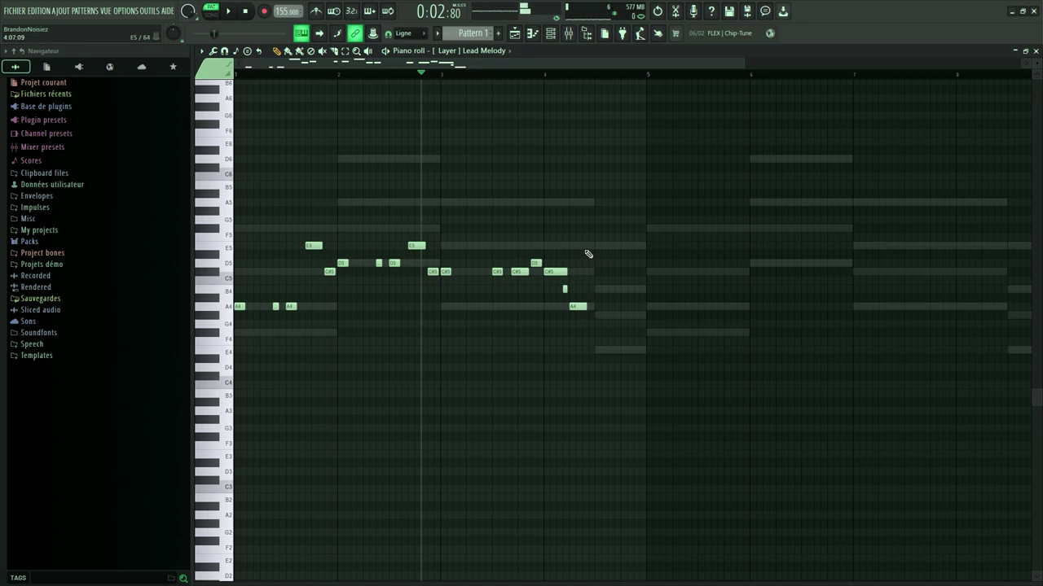
key(space)
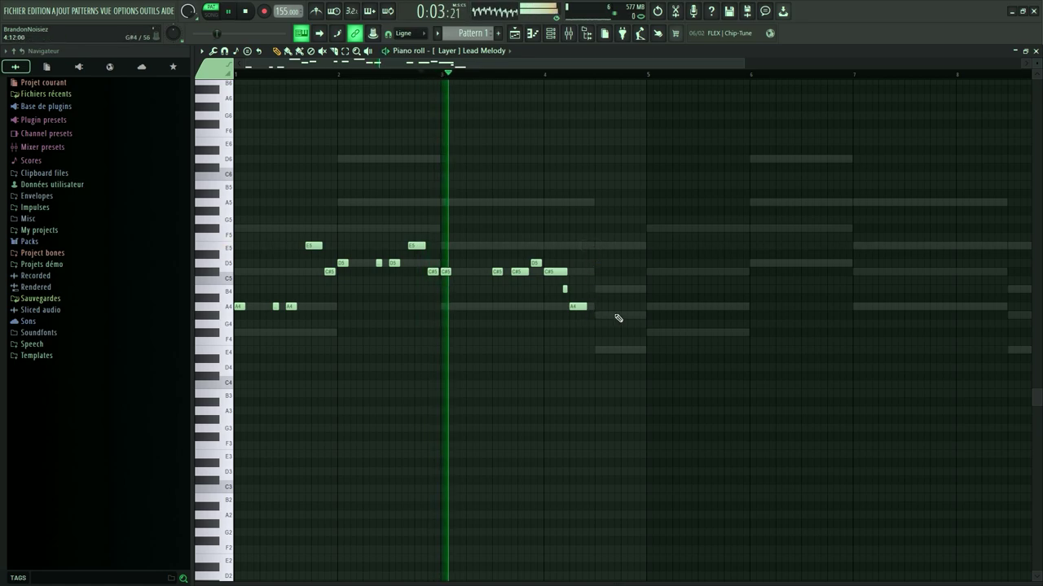
Fill the second half of bar 4 with E5, C#5 and E5 at steps 9, 12 and 15, and shorten its A4 to two steps
scroll(617, 316, up, 1)
key(space)
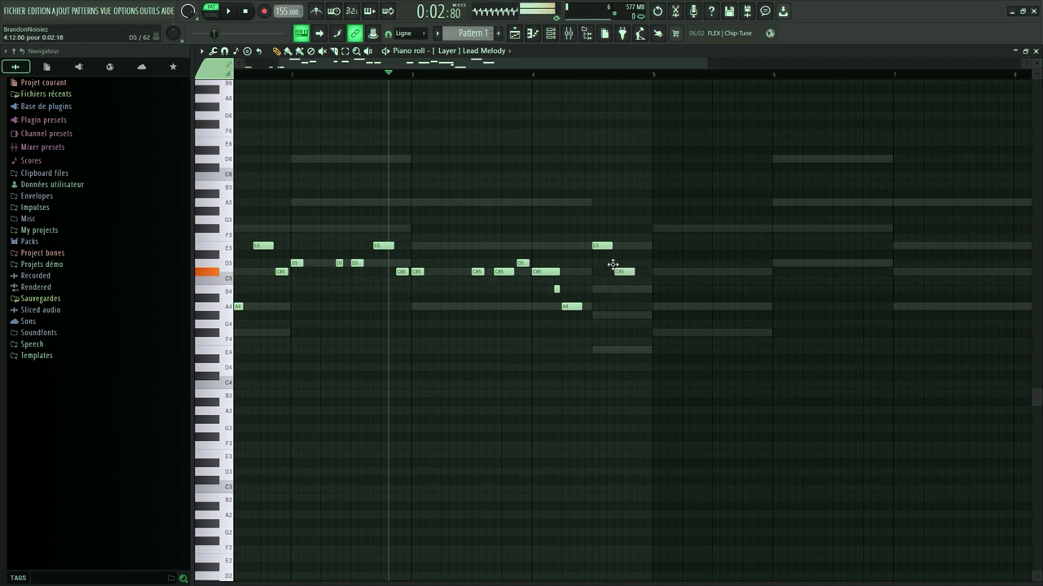
drag(658, 246, 650, 246)
key(space)
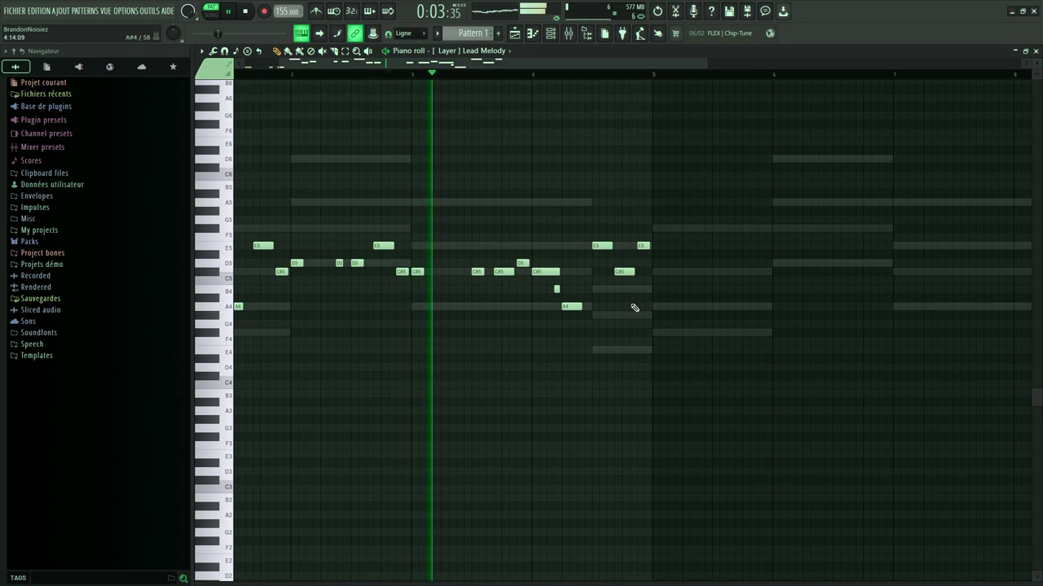
drag(581, 307, 574, 308)
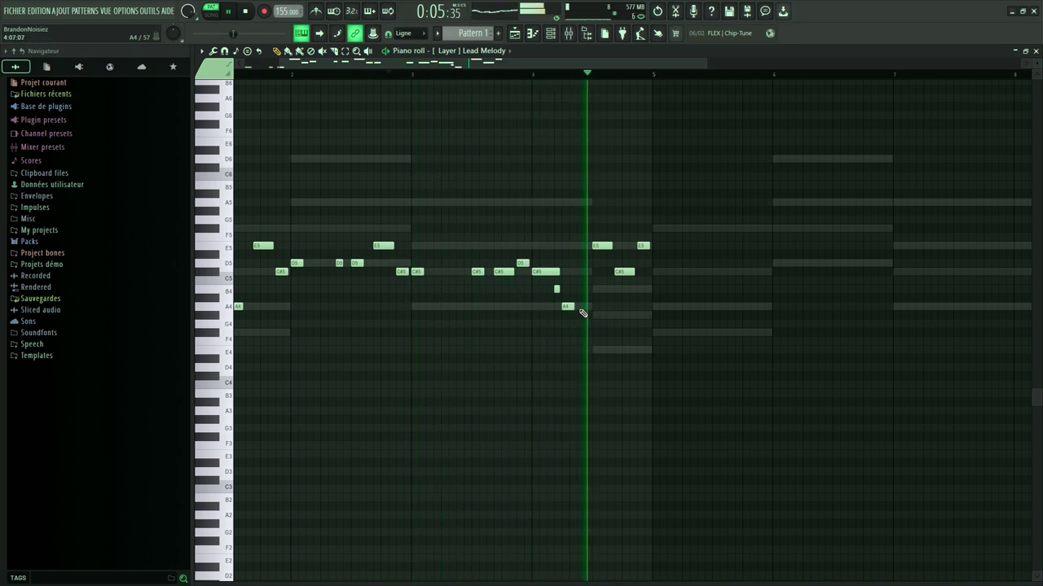
key(space)
Duplicate the whole four-bar melody into bars 5 to 8 and play it back
scroll(620, 259, down, 3)
drag(663, 174, 242, 329)
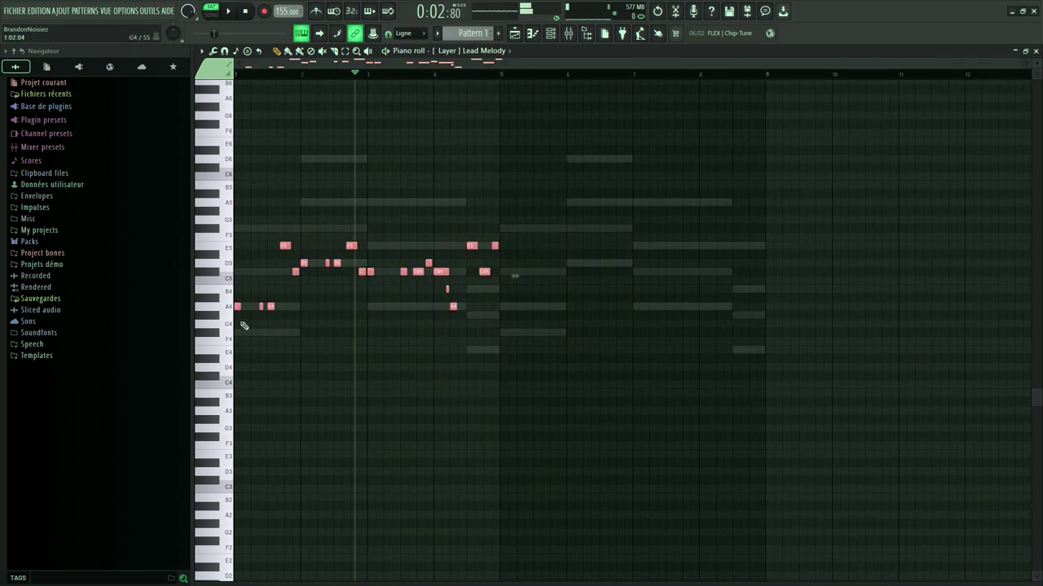
key(ctrl+b)
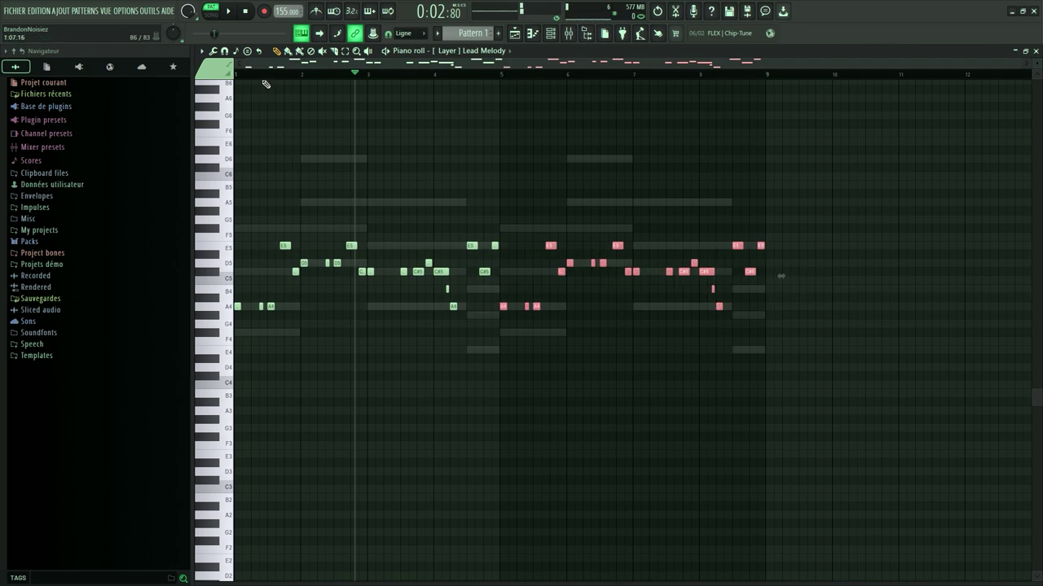
key(space)
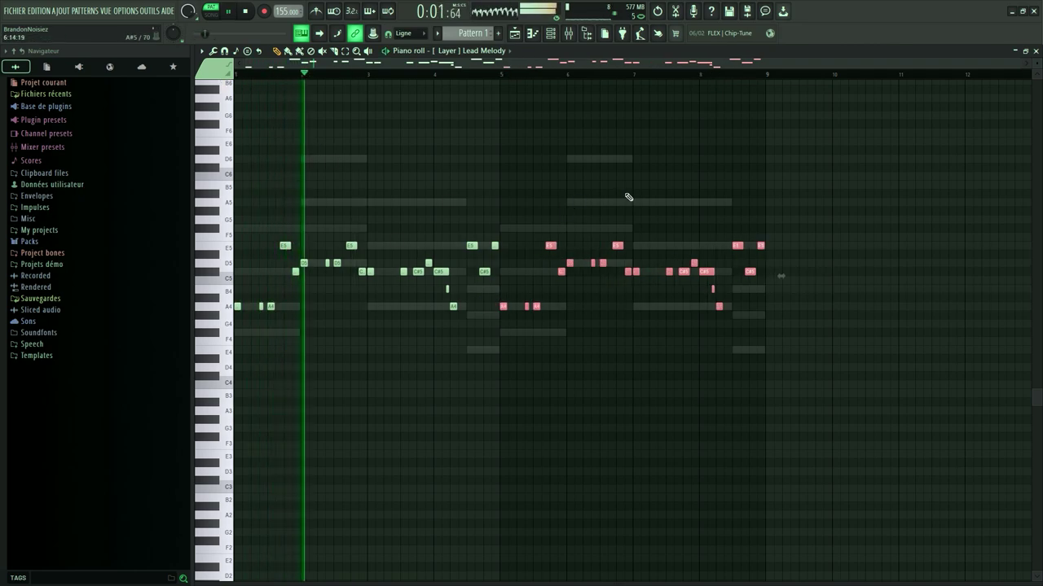
Vary the repeated phrase by raising the E5 at step 12 of bar 5 to A5
scroll(627, 197, up, 1)
click(589, 207)
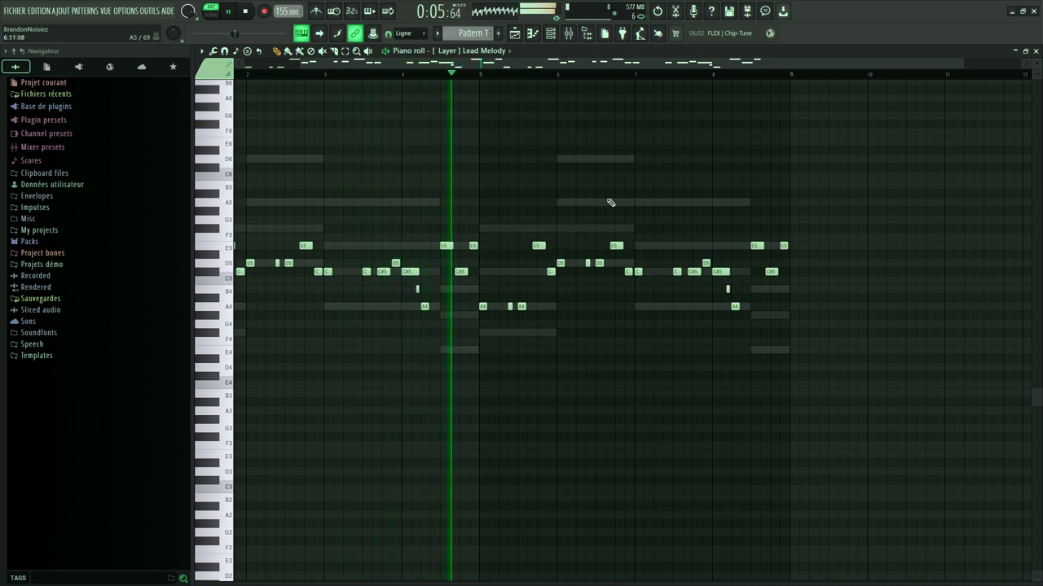
scroll(570, 224, up, 1)
drag(538, 243, 540, 228)
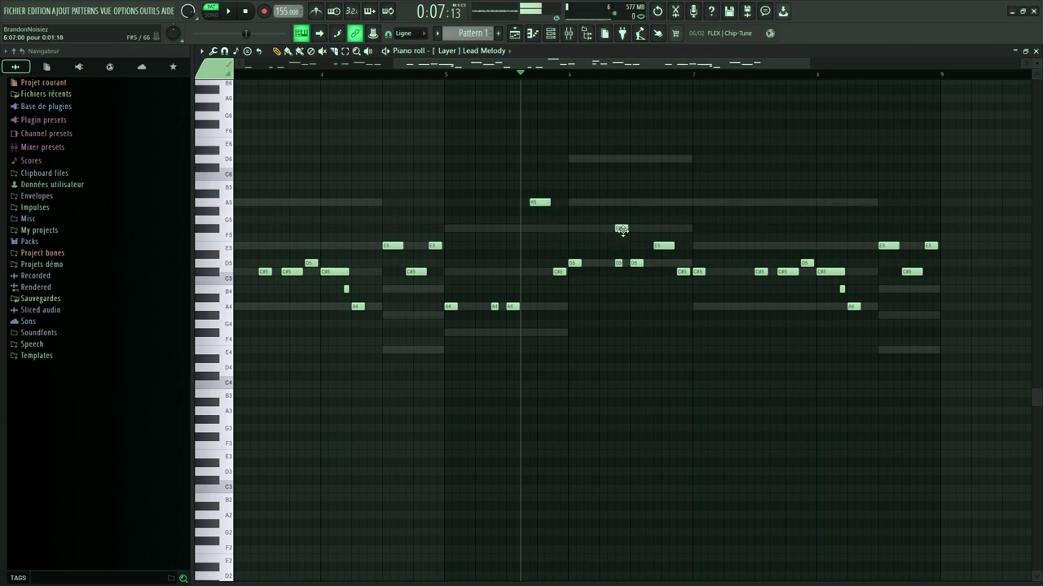
Rewrite bar 6 after its opening D5 with F#5 at steps 7, 9 and 13 and E5 at steps 12 and 15, and play the result
scroll(636, 261, up, 2)
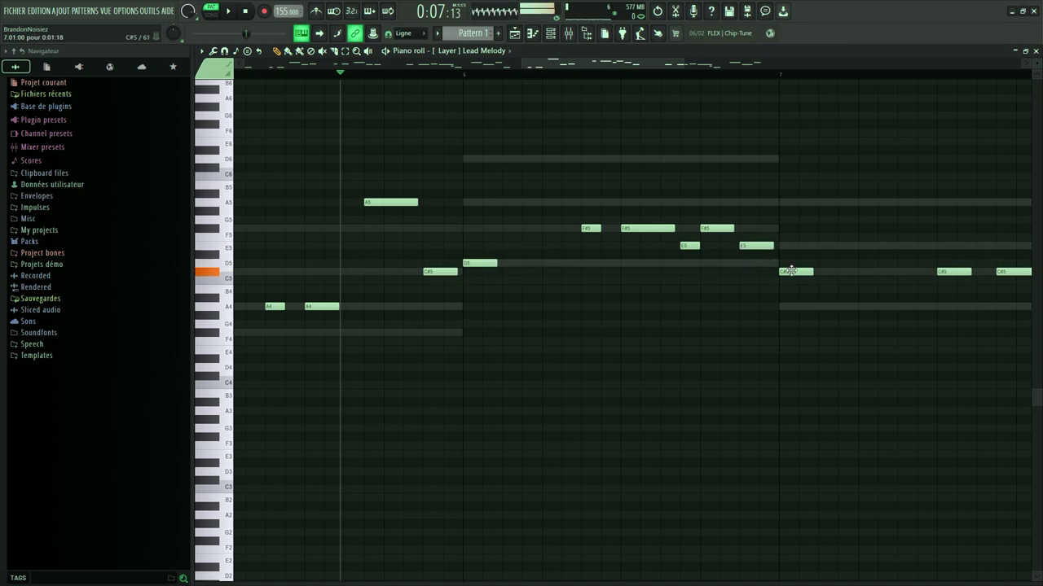
key(space)
scroll(581, 282, down, 2)
scroll(700, 279, up, 1)
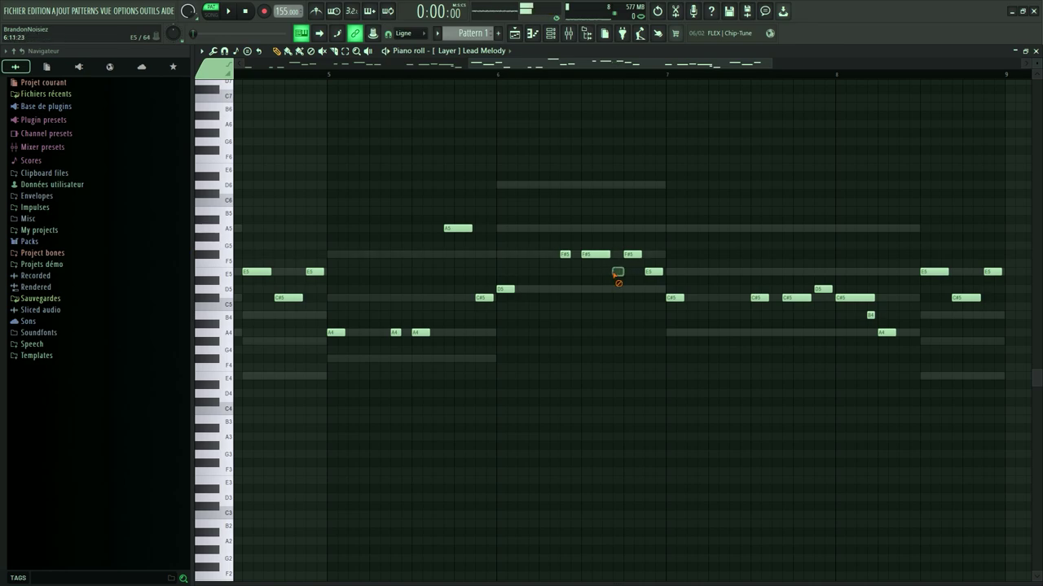
scroll(585, 269, down, 2)
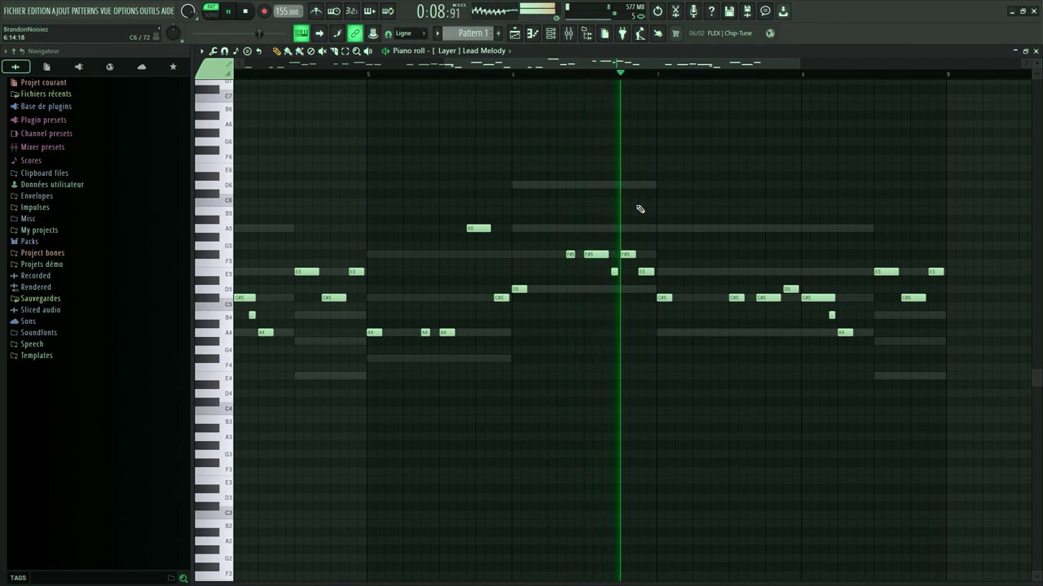
key(space)
key(space)
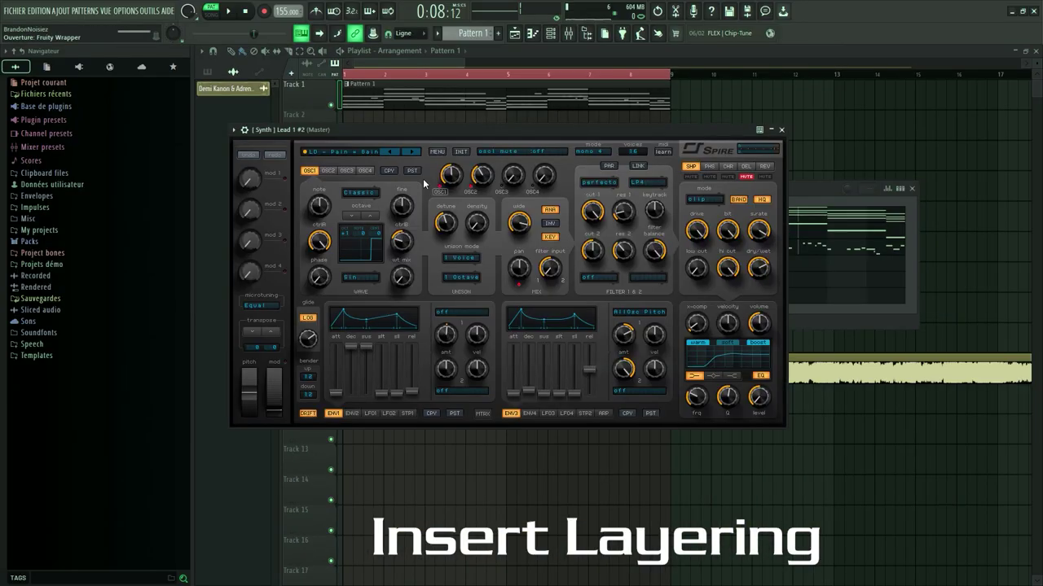
Rename the cloned Lead 1 synth channel as Lead 2, give it the Spire preset "LD - Raw" and adjust its glide
click(409, 153)
click(783, 131)
key(F2)
text(2)
click(609, 295)
click(483, 279)
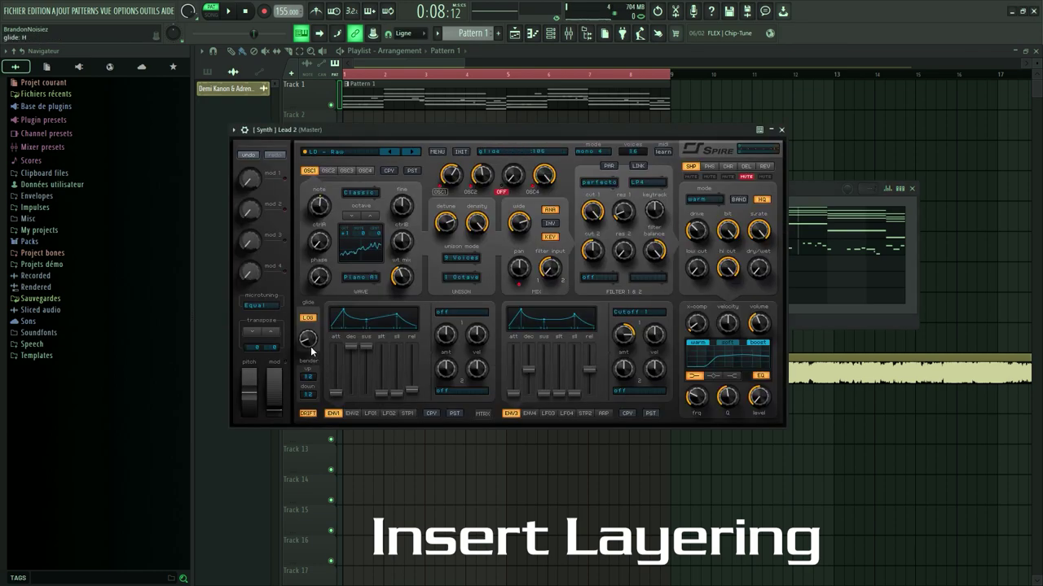
click(781, 130)
Rename the clone of the Lead 2 channel as Lead 3 and check its Spire synth settings
click(489, 289)
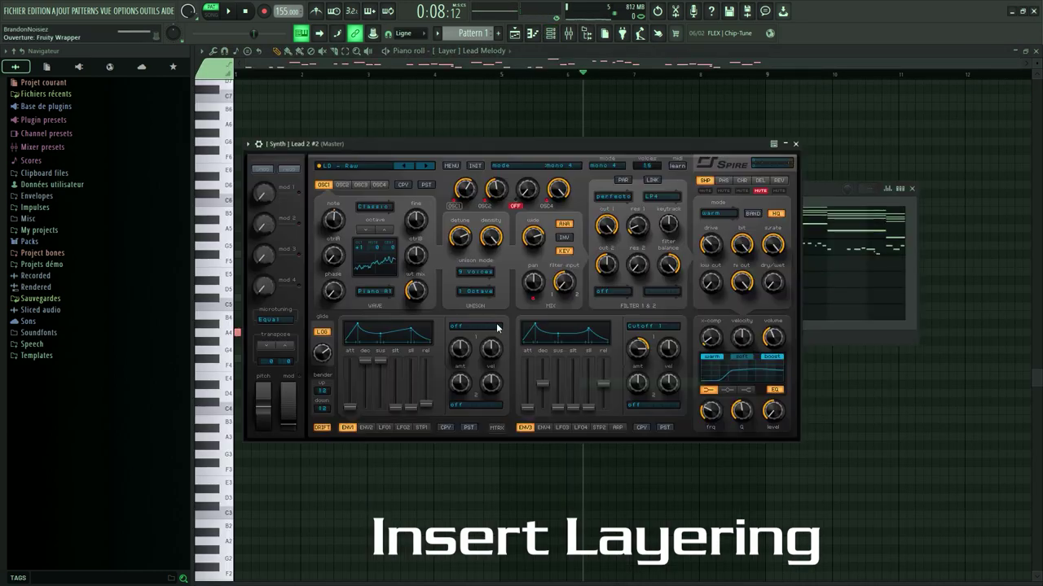
click(795, 143)
key(F2)
text(3)
click(604, 311)
click(559, 296)
click(795, 143)
Clone the Lead 3 channel as a fourth synth layer named Lead 4 and browse its Spire presets
right_click(582, 288)
click(617, 389)
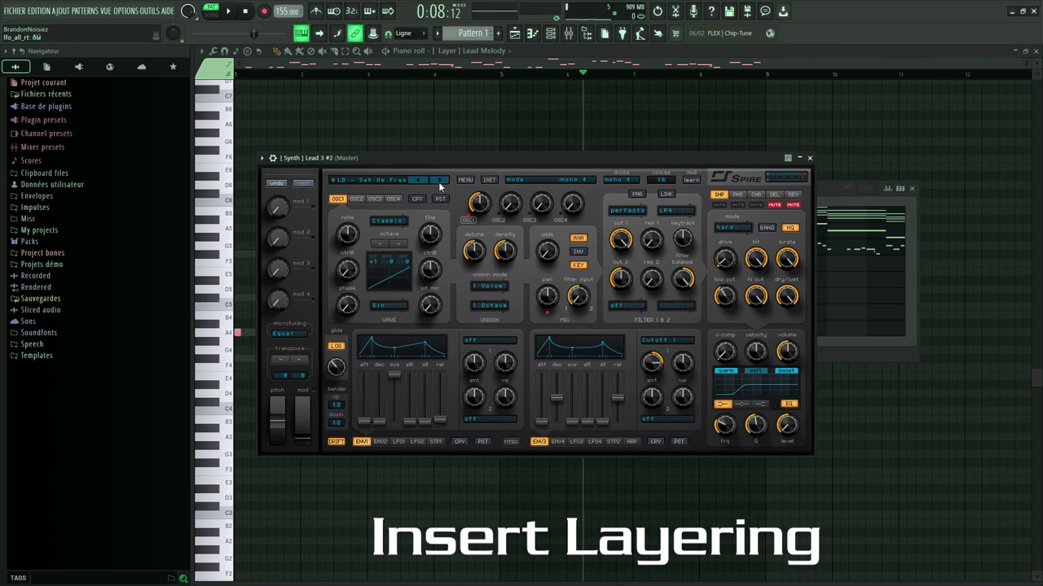
click(809, 157)
click(487, 311)
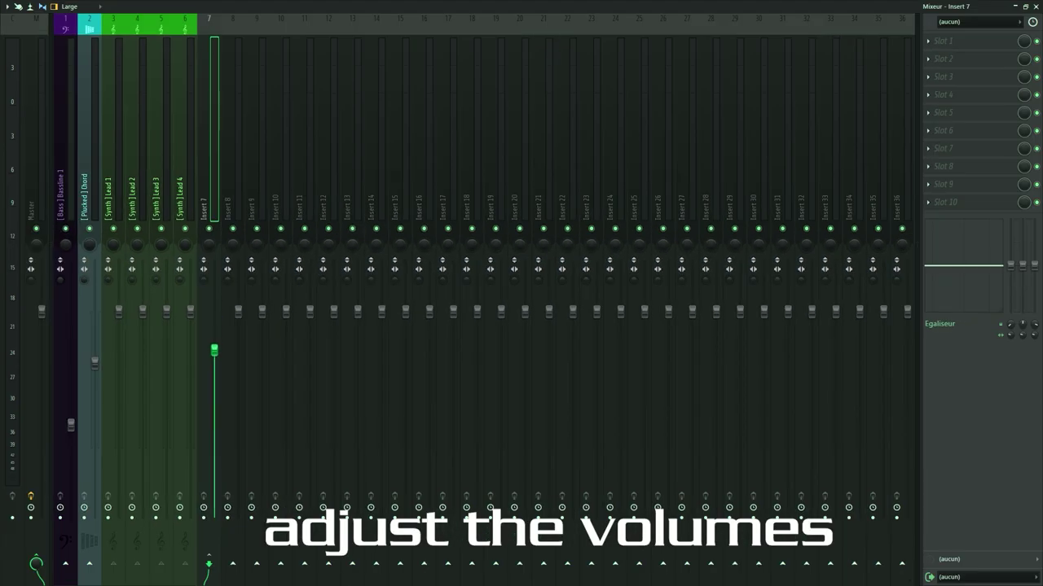
Lower the mixer volumes of Lead 1 to Lead 4 during playback and reset the Insert 7 fader to its default
key(space)
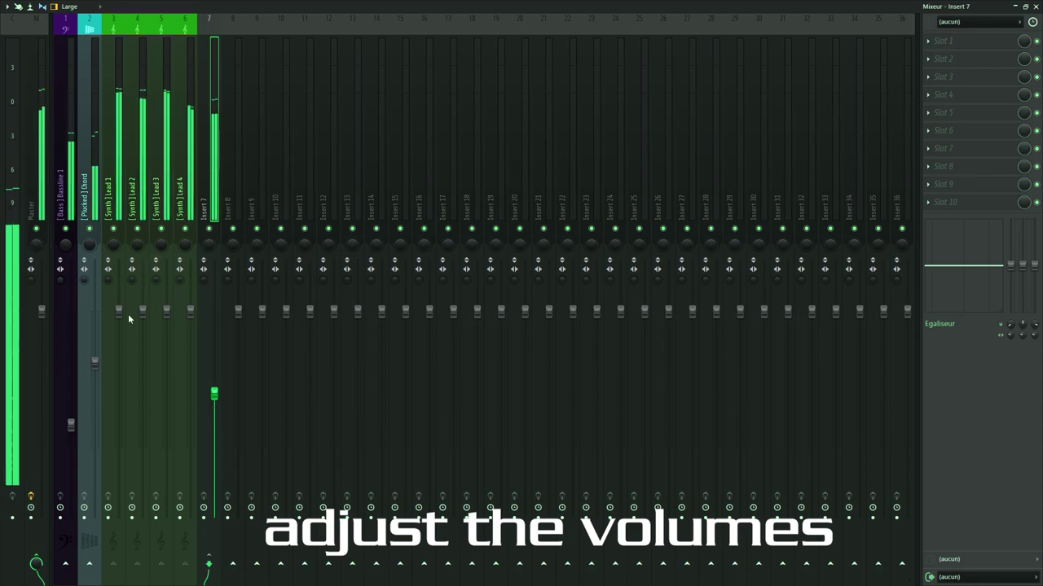
drag(118, 310, 142, 376)
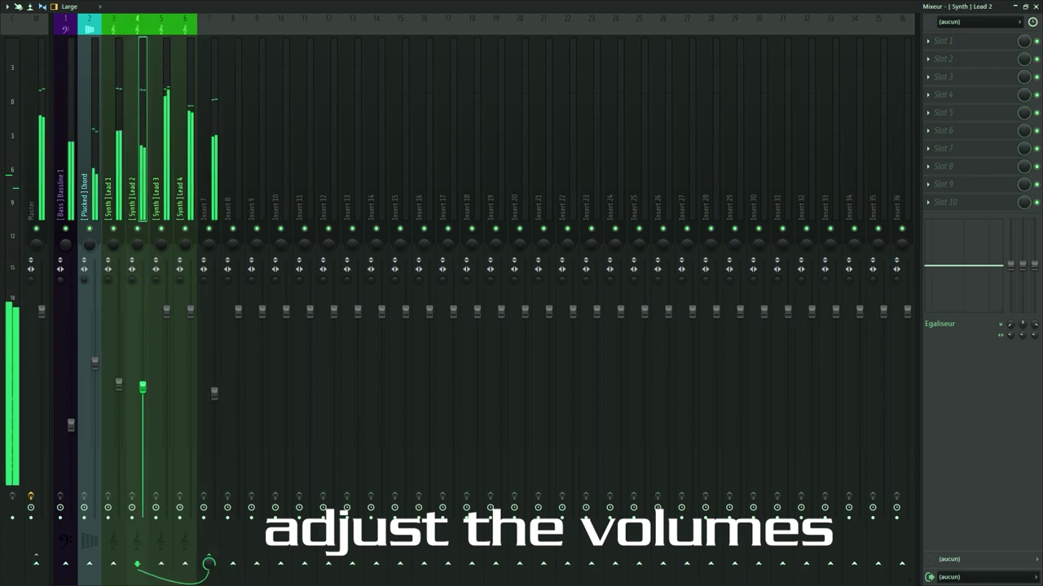
right_click(214, 393)
click(167, 312)
drag(190, 310, 190, 379)
right_click(215, 393)
click(240, 406)
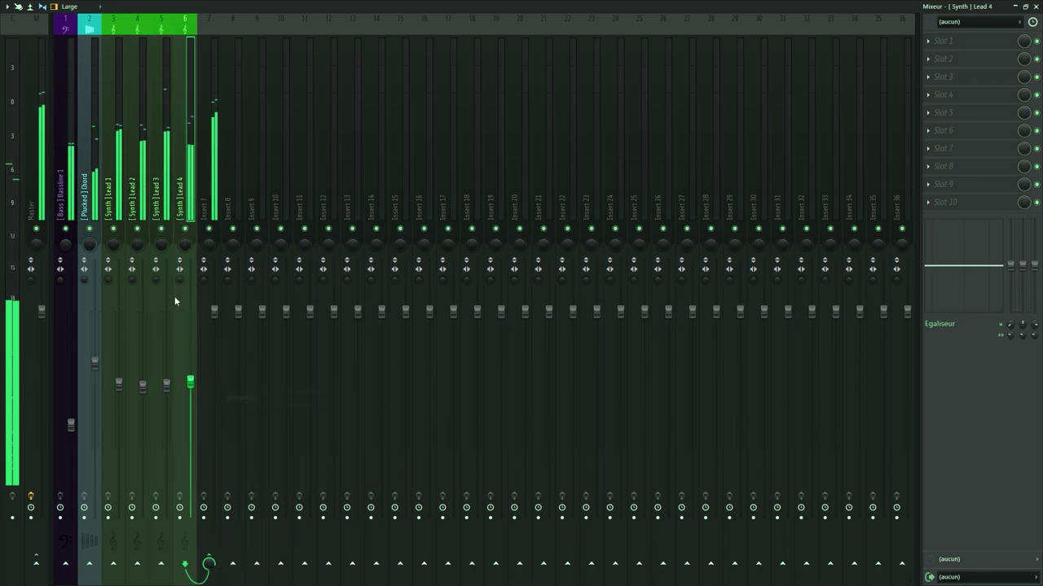
Rebalance the lead layers by raising the Lead 4 and Lead 1 mixer volumes slightly
click(118, 181)
click(185, 338)
drag(190, 364, 190, 356)
drag(119, 382, 118, 346)
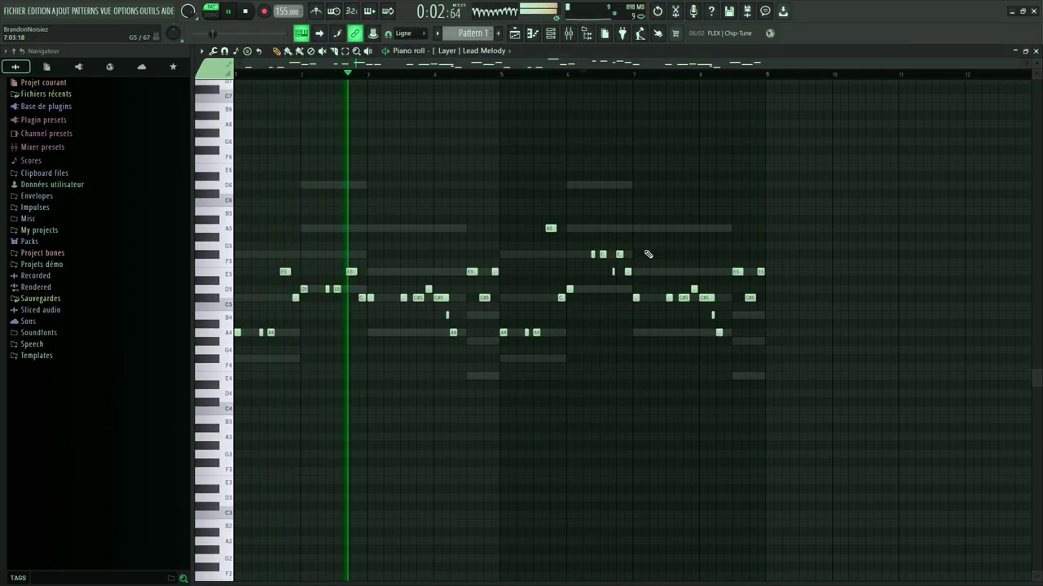
Insert FabFilter Pro-Q 3 on Insert 7, load its Low Cut Brickwall preset and add a 36 dB/oct high cut at about 14.4 kHz
key(F6)
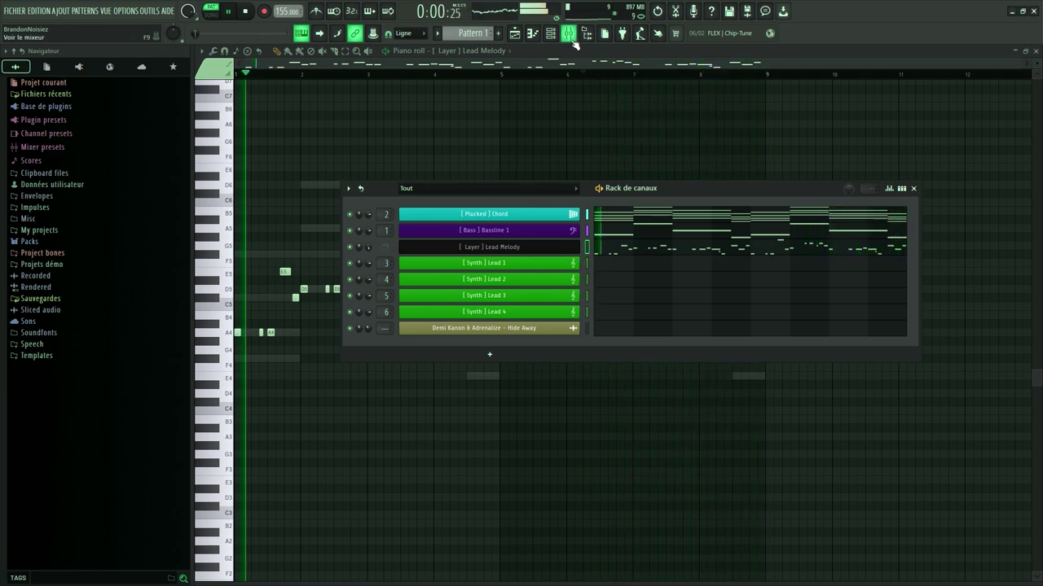
click(569, 34)
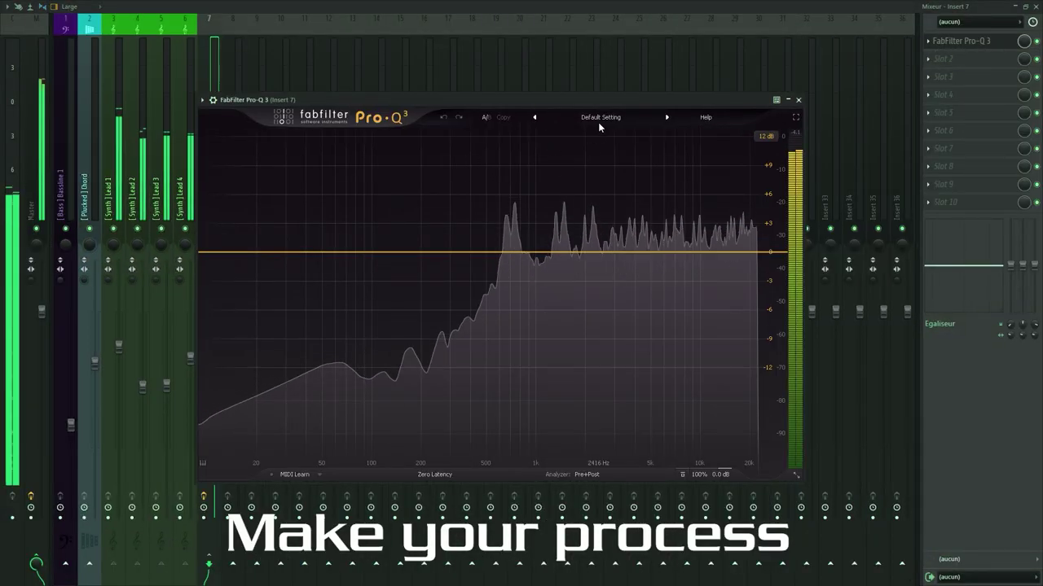
click(598, 122)
click(586, 366)
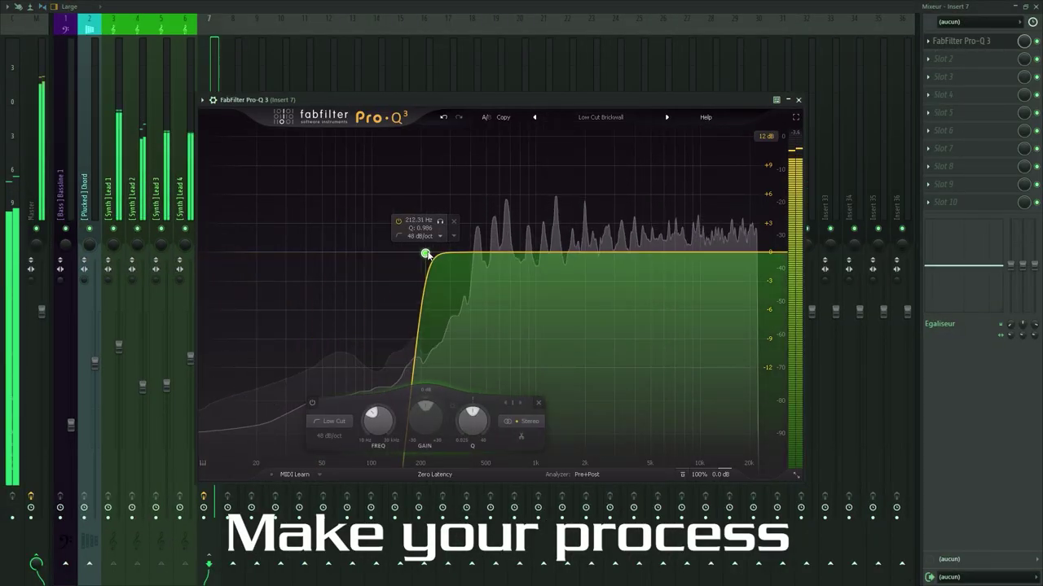
click(745, 253)
drag(717, 252, 705, 241)
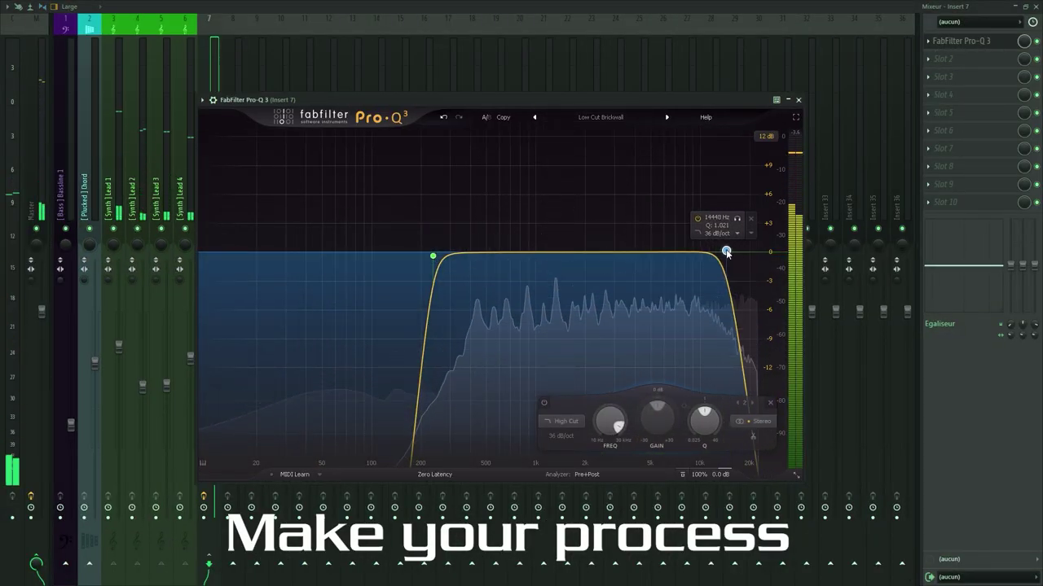
Pull down a midrange band in the lead bus EQ and load OTT in the second effect slot of Insert 7
drag(626, 257, 524, 275)
click(635, 242)
click(974, 59)
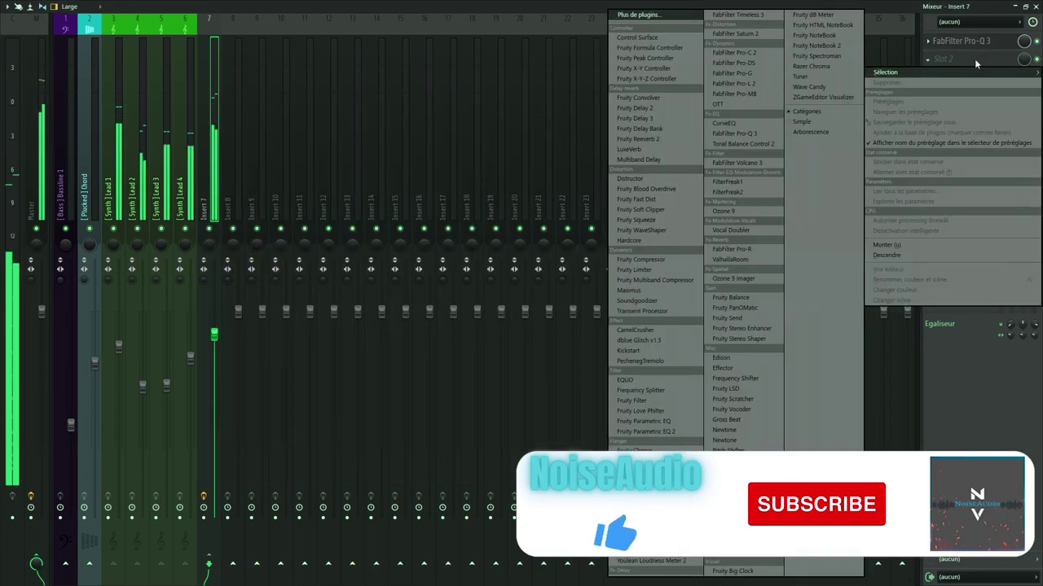
click(726, 117)
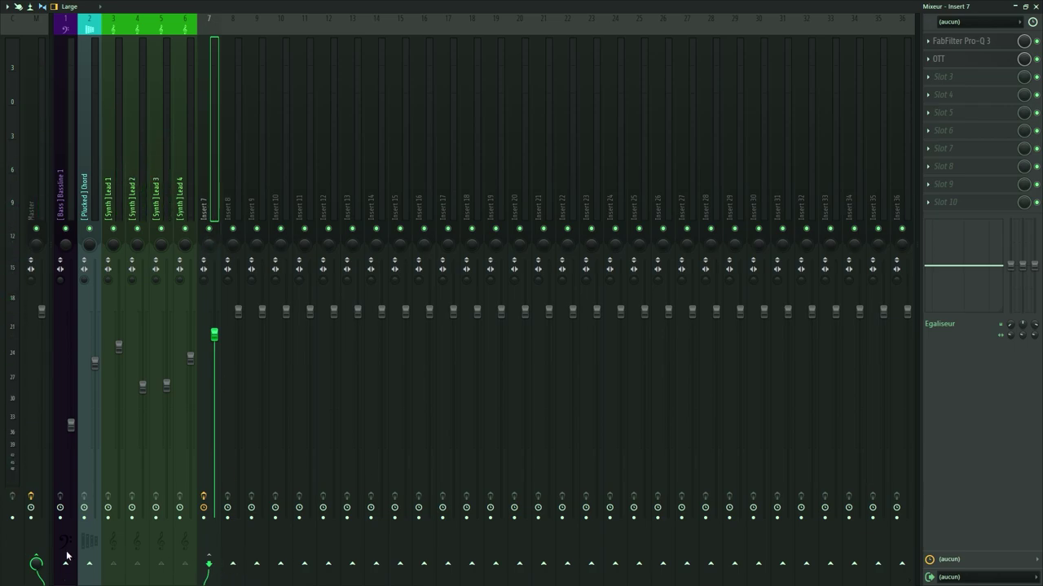
Insert ValhallaRoom on Insert 8, load the Hardstyle Synth preset and set the depth to 100%
click(233, 220)
click(961, 41)
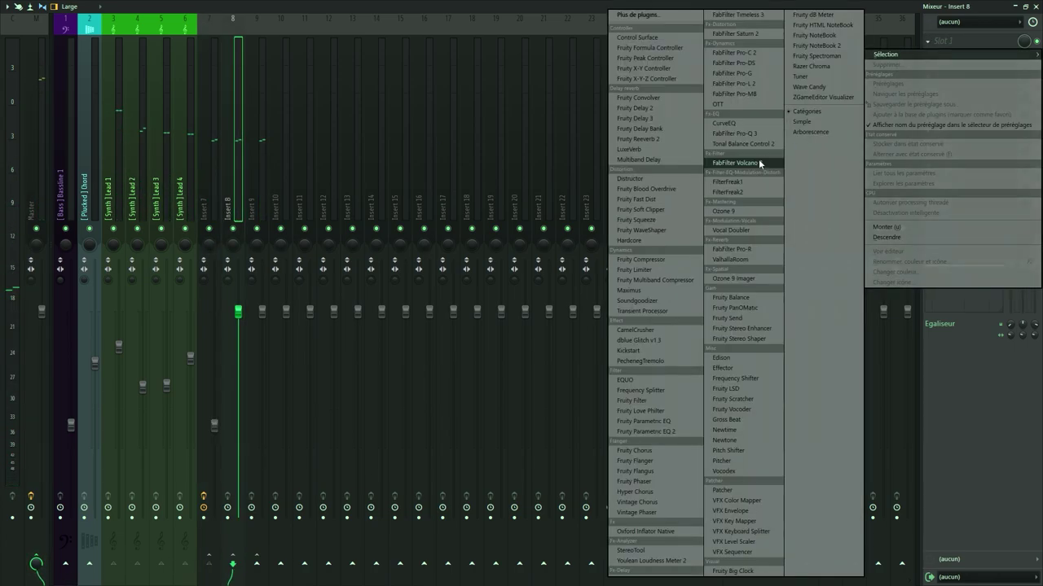
click(730, 259)
click(505, 342)
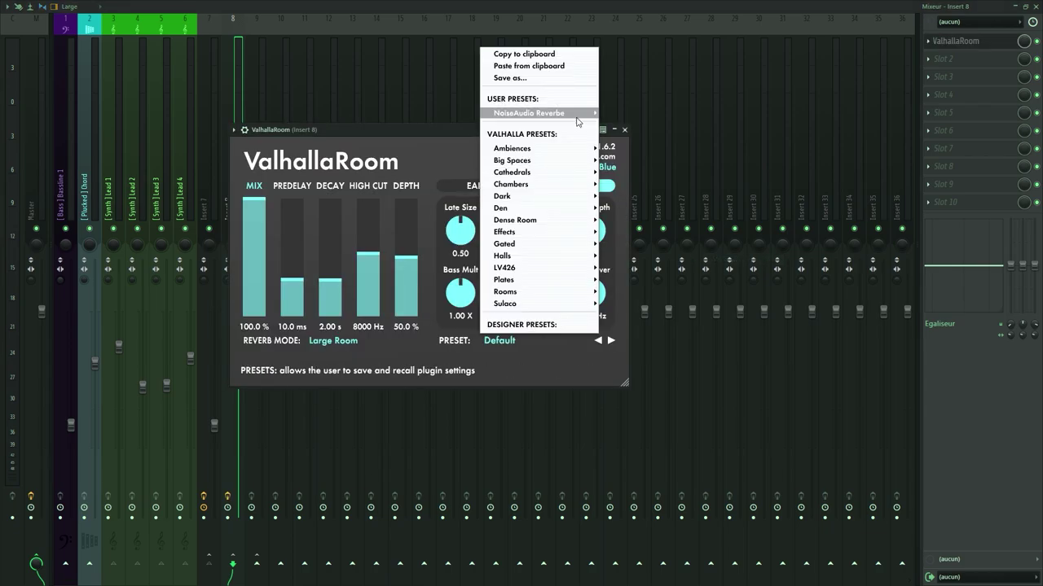
click(619, 128)
click(414, 204)
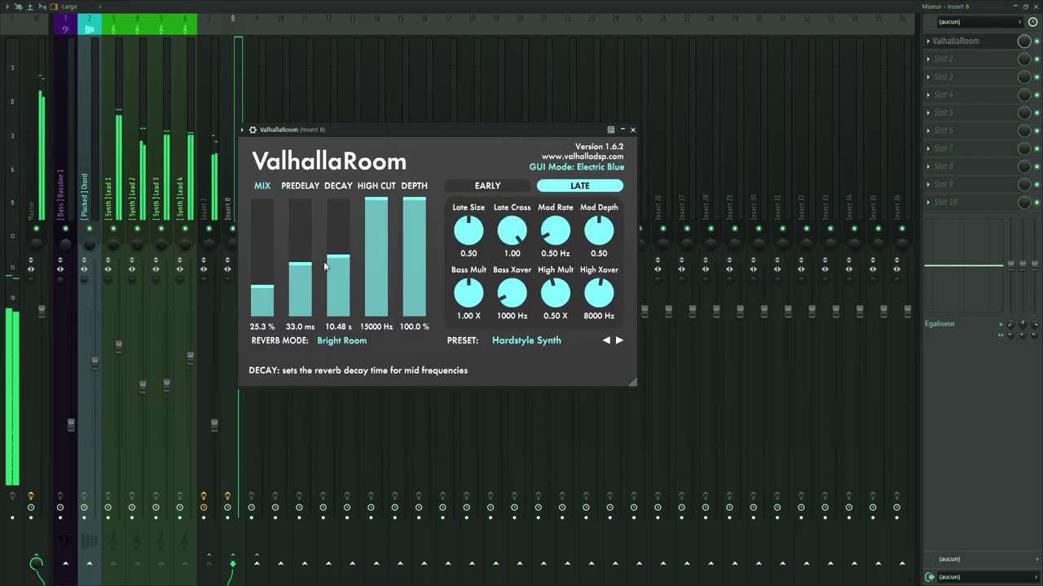
Load Fruity Delay 3 on Insert 9, raise its feedback level and lower its wet output
key(Escape)
click(273, 204)
click(962, 41)
click(666, 58)
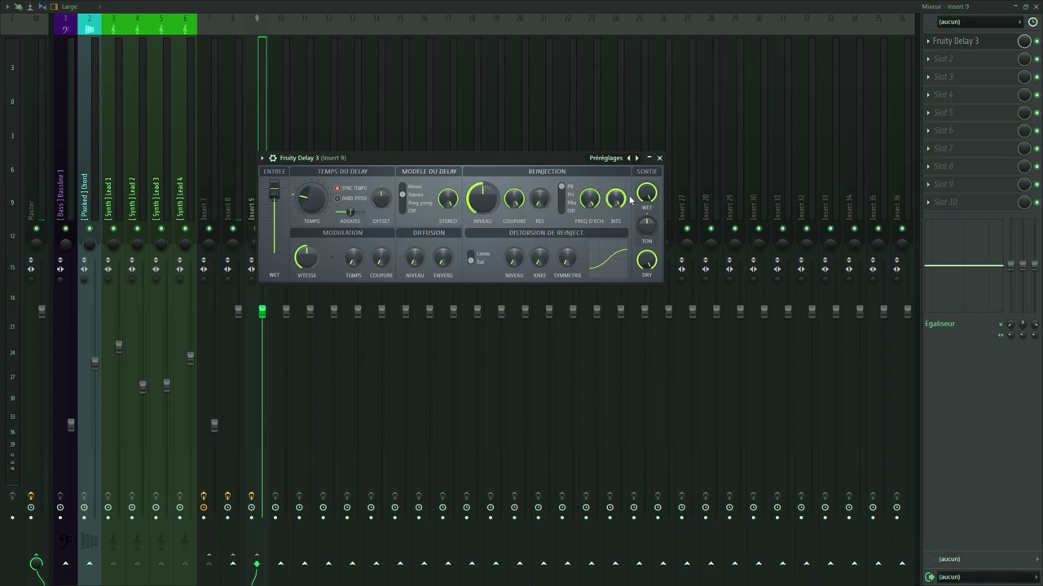
key(space)
drag(552, 155, 559, 155)
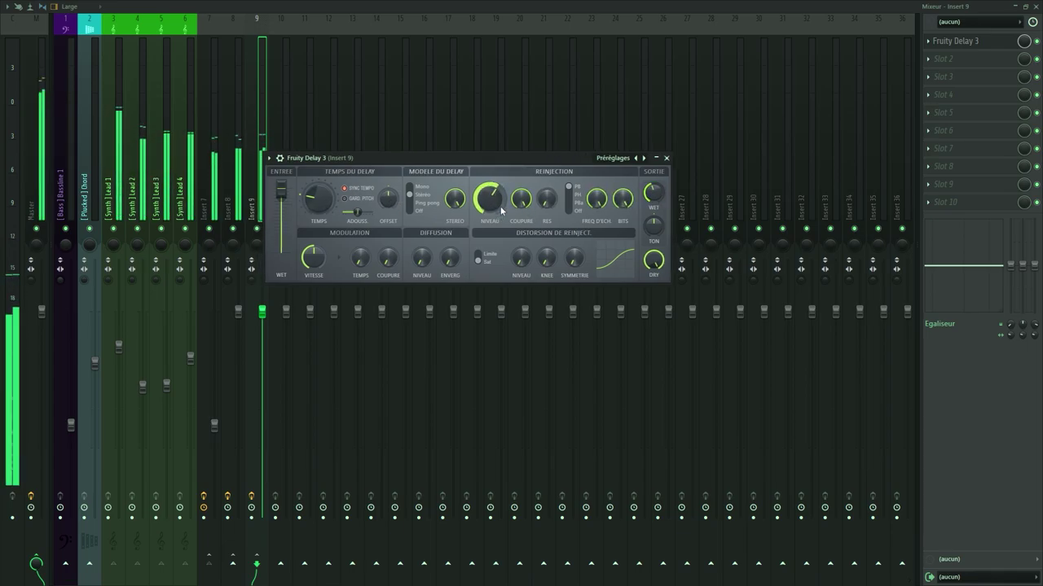
click(666, 159)
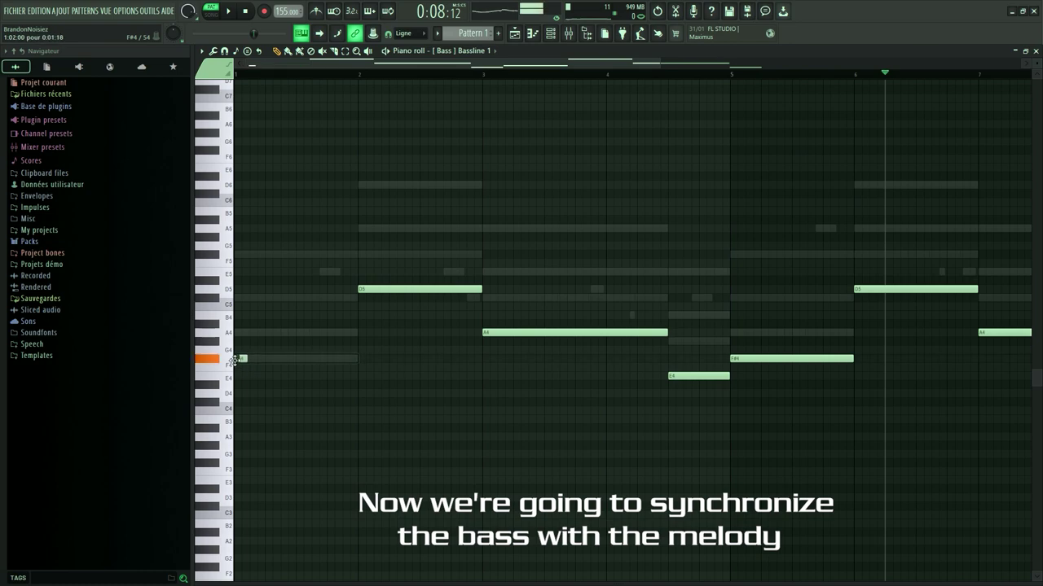
Break up the first bar of the bassline into short F#4 hits with a C#5 pickup note, following the melody rhythm
scroll(241, 359, up, 3)
click(250, 76)
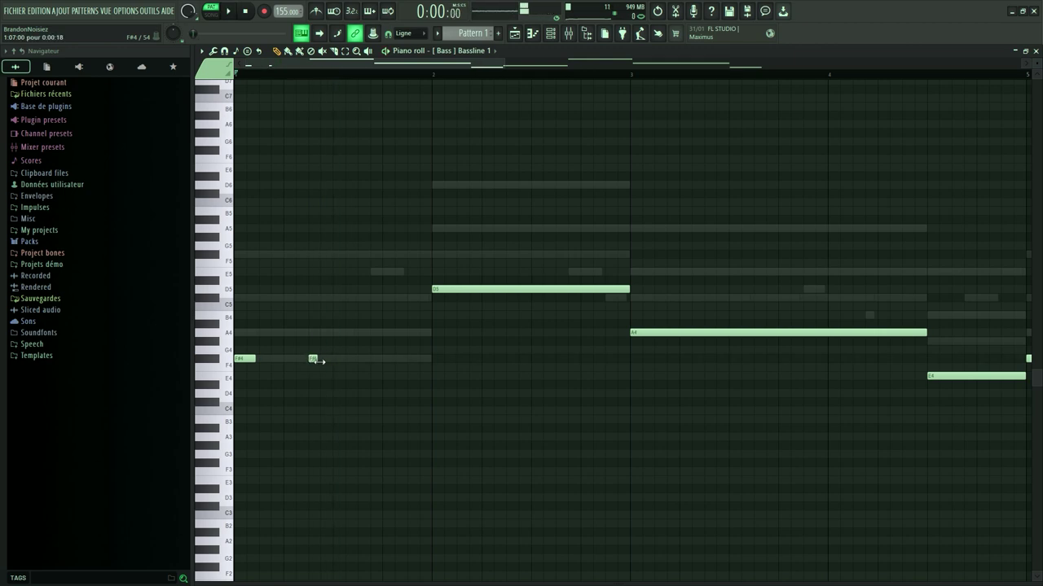
scroll(318, 361, up, 3)
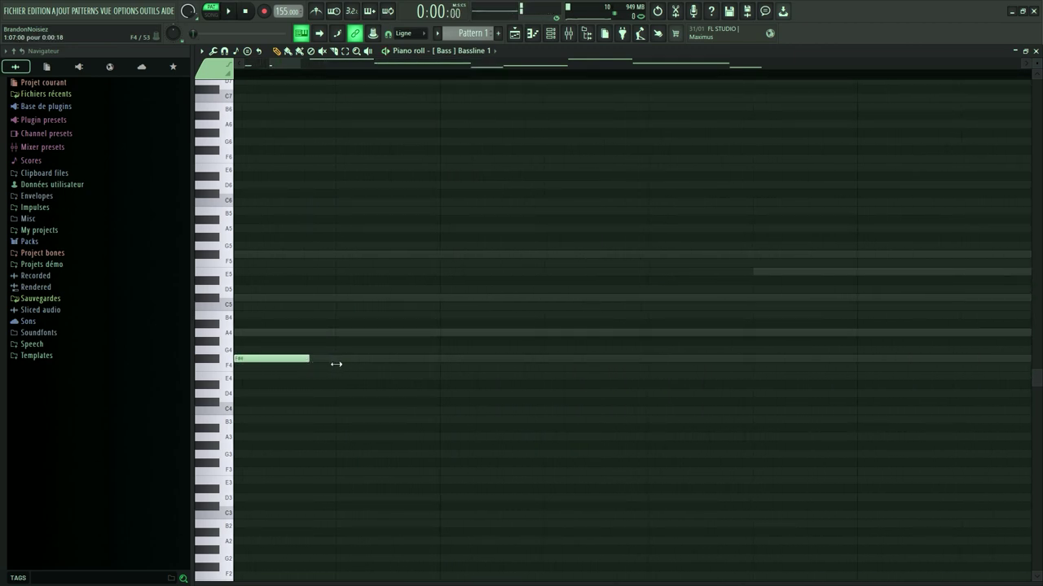
scroll(330, 363, left, 1)
scroll(408, 371, down, 4)
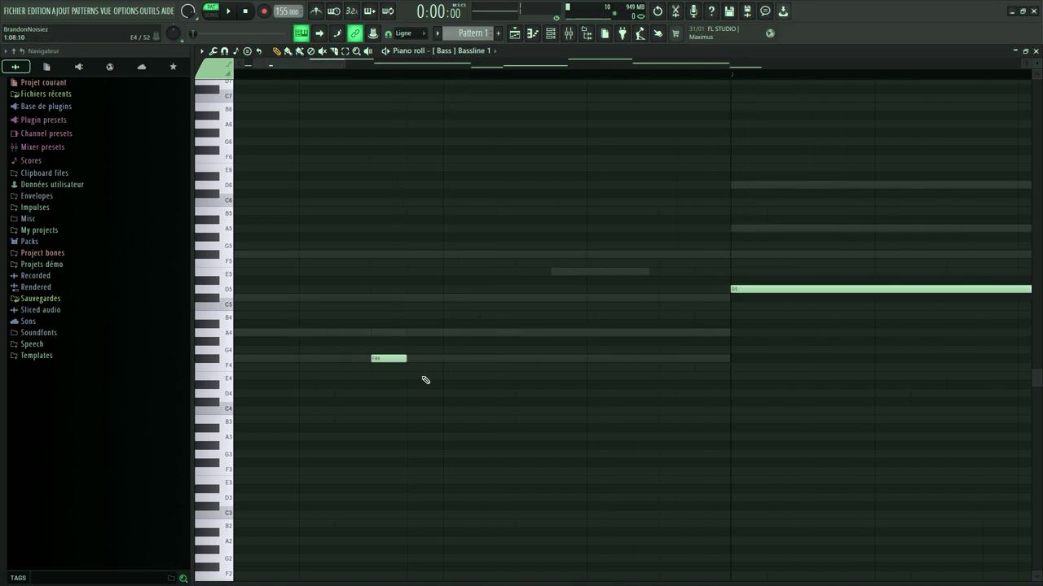
scroll(266, 368, up, 2)
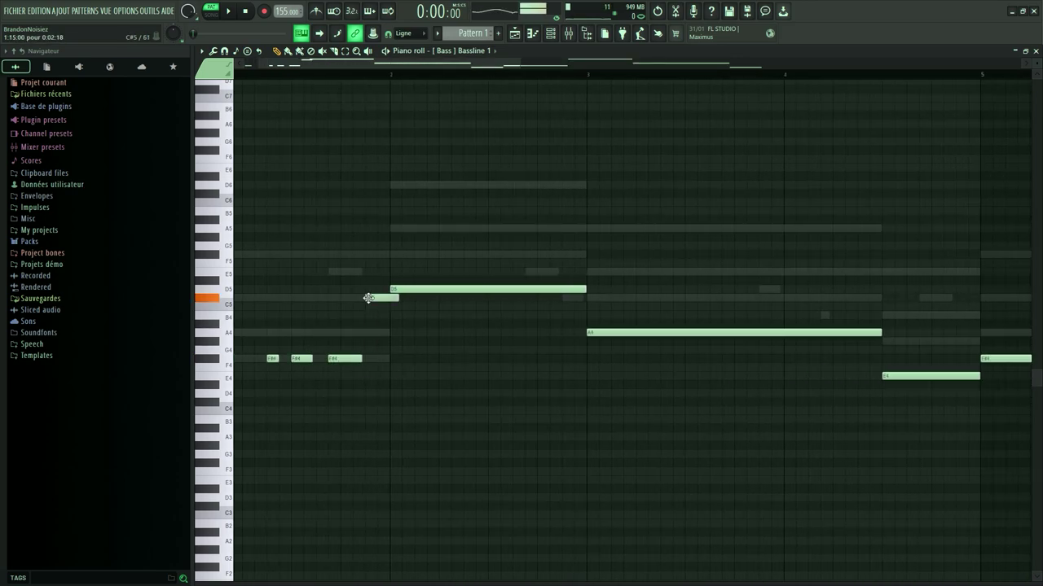
key(space)
key(space)
Replace the long bass note in bar 2 with short D5 hits ending on C#5, and shorten the A4 starting bar 3
click(494, 290)
click(527, 290)
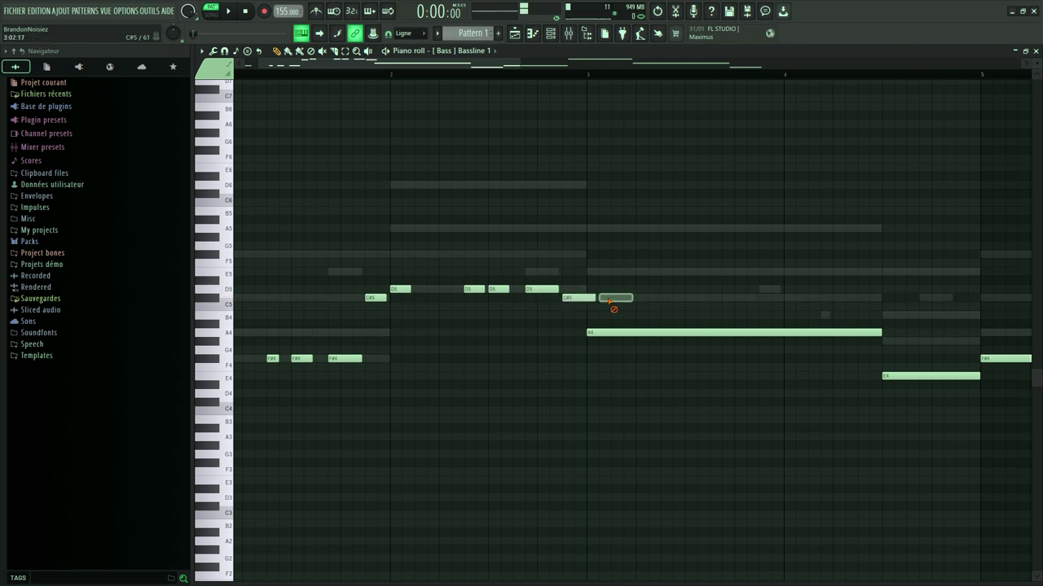
scroll(449, 359, down, 3)
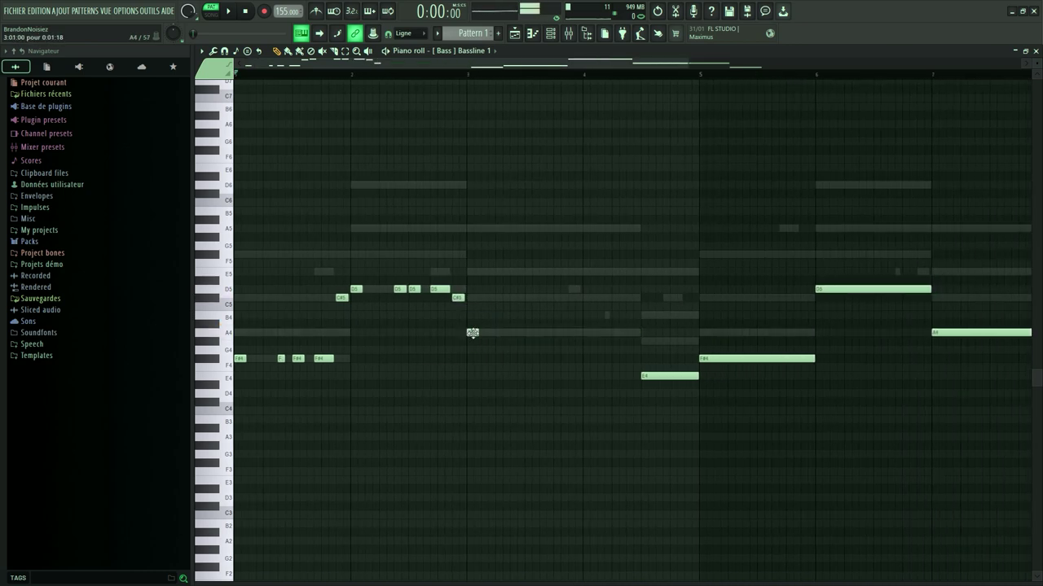
click(472, 333)
key(space)
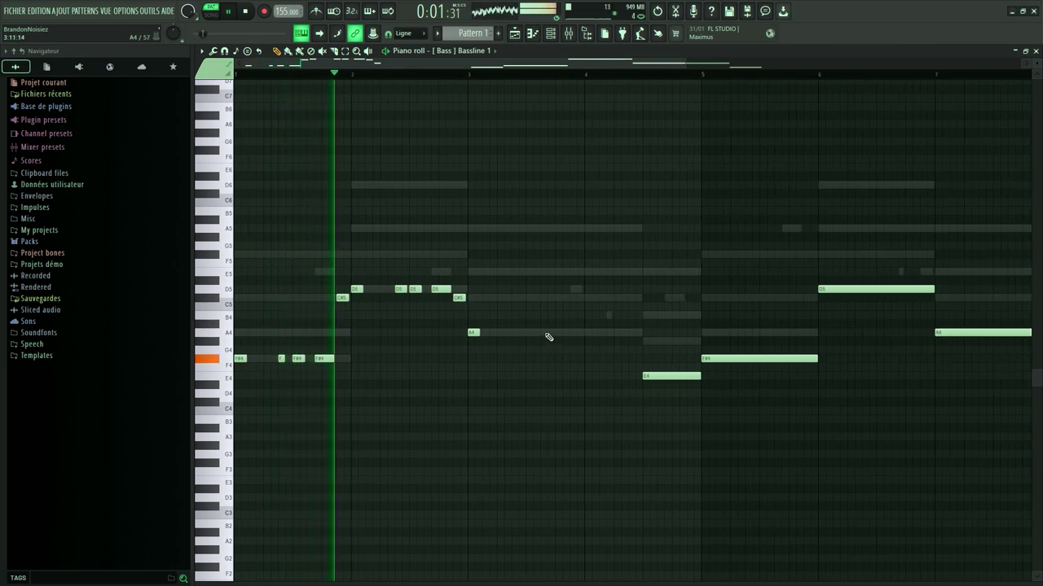
key(space)
Shorten the second D5 hit in bar 2 and continue the bassline through bars 3 and 4 with short A4 hits
scroll(406, 303, up, 3)
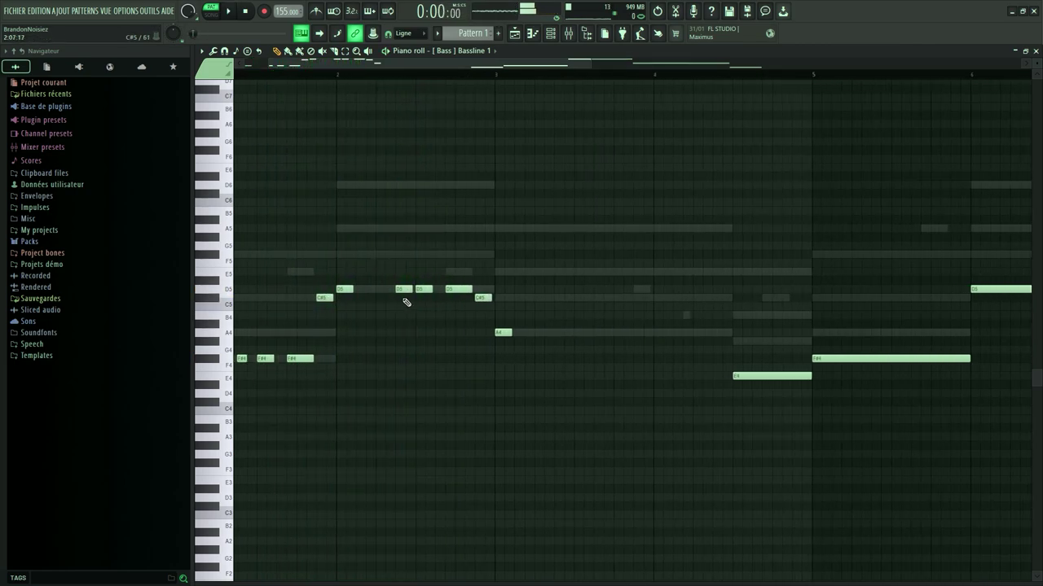
scroll(400, 292, up, 5)
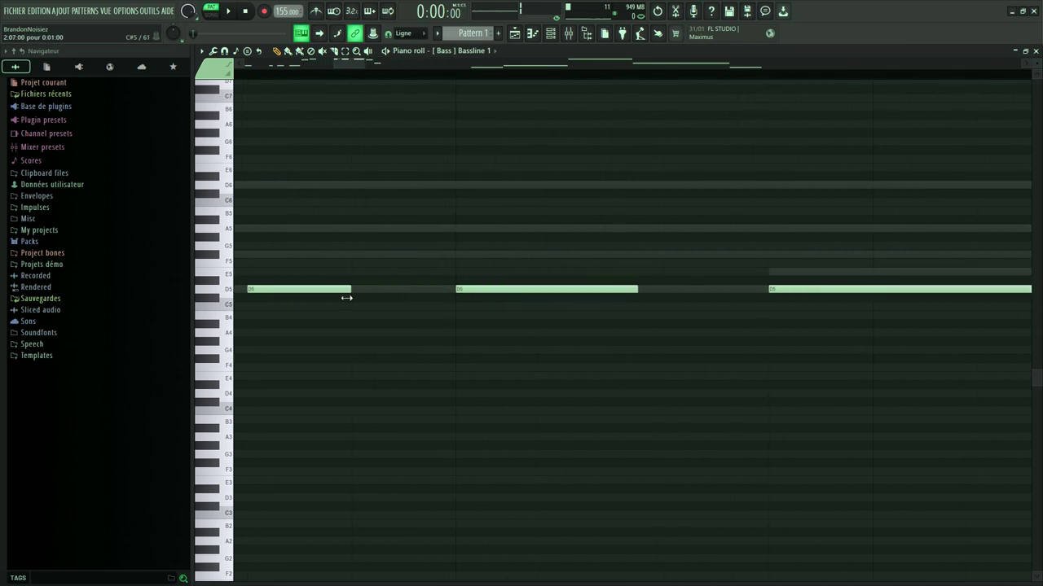
scroll(389, 309, down, 6)
key(space)
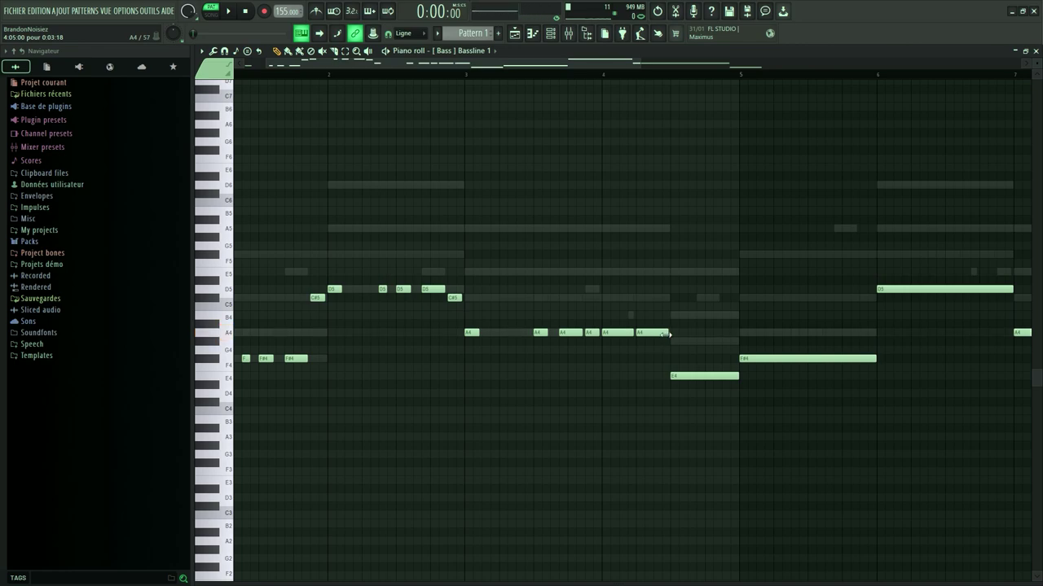
Replace the long E4 in the second half of bar 4 with three short E4 hits
scroll(610, 386, up, 1)
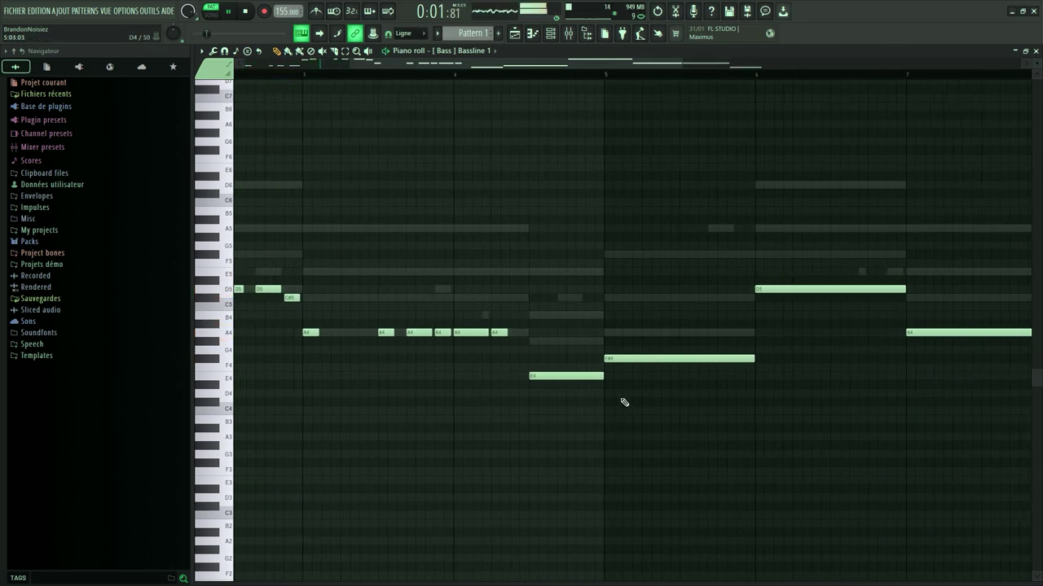
right_click(549, 376)
click(530, 376)
click(558, 375)
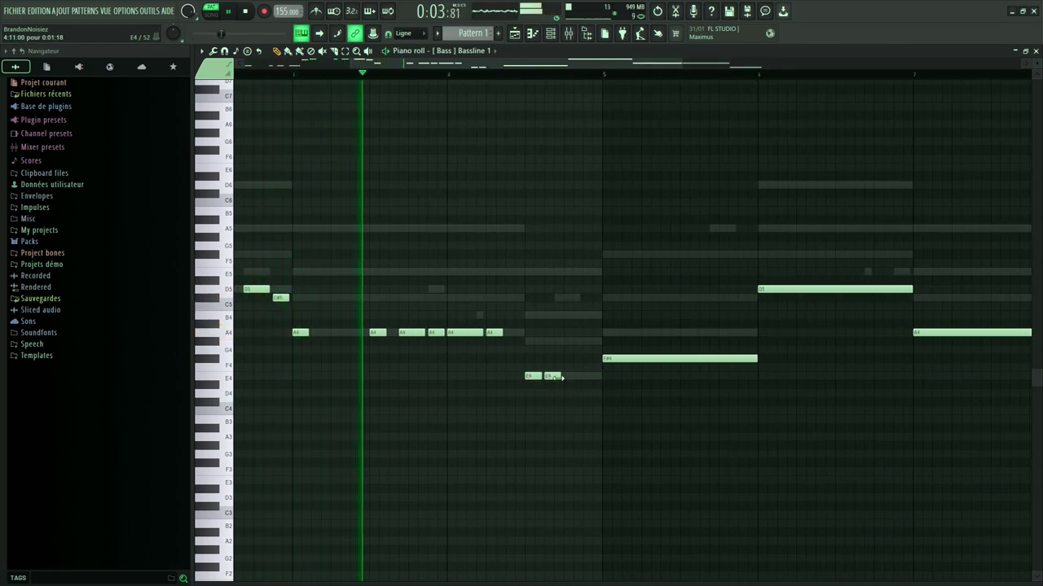
drag(569, 376, 580, 376)
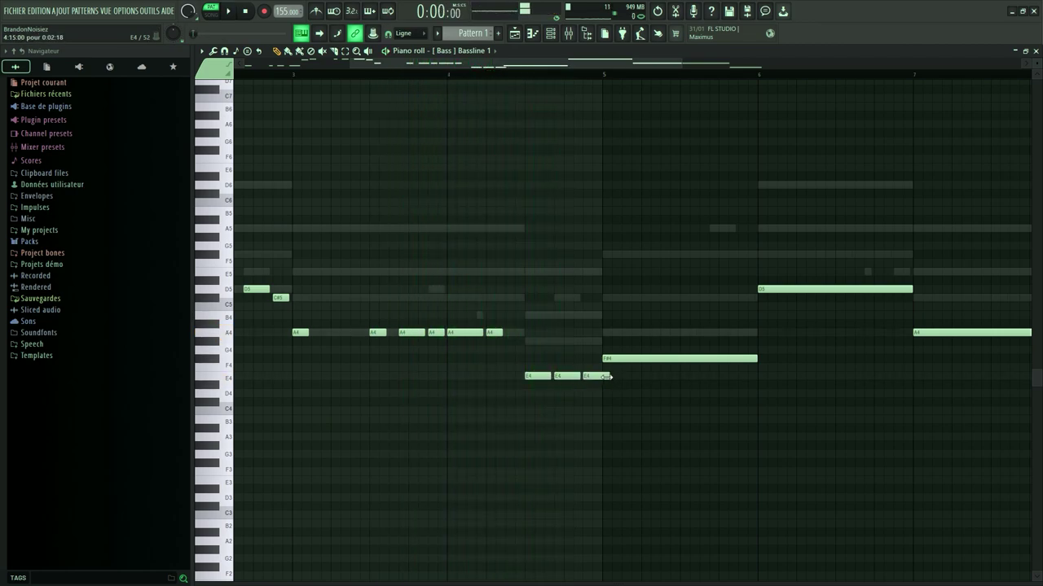
Delete the remaining long bass notes in bars 5 to 8 and duplicate the rewritten first four bars in their place
scroll(600, 377, down, 3)
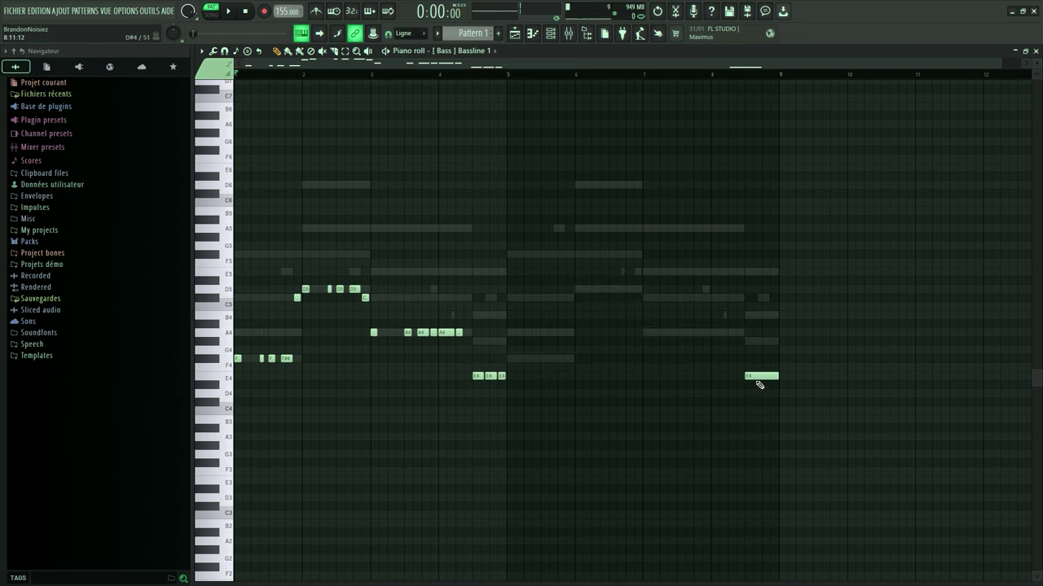
key(ctrl+a)
drag(237, 358, 502, 365)
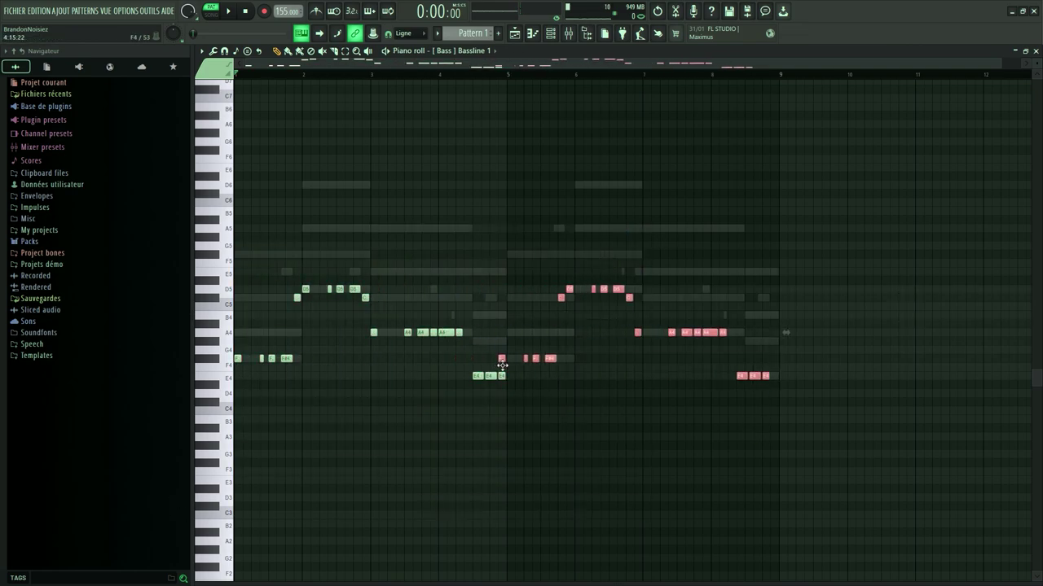
scroll(633, 380, up, 2)
click(597, 399)
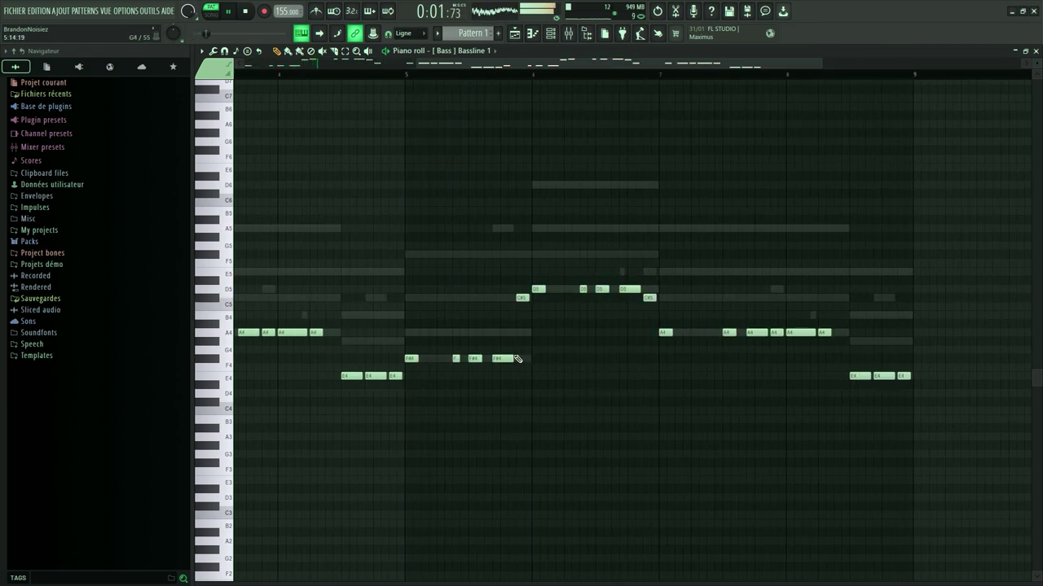
Rework the D5 hits in bar 6 of the bassline, adding an extra short note to match the melody variation
scroll(525, 360, up, 2)
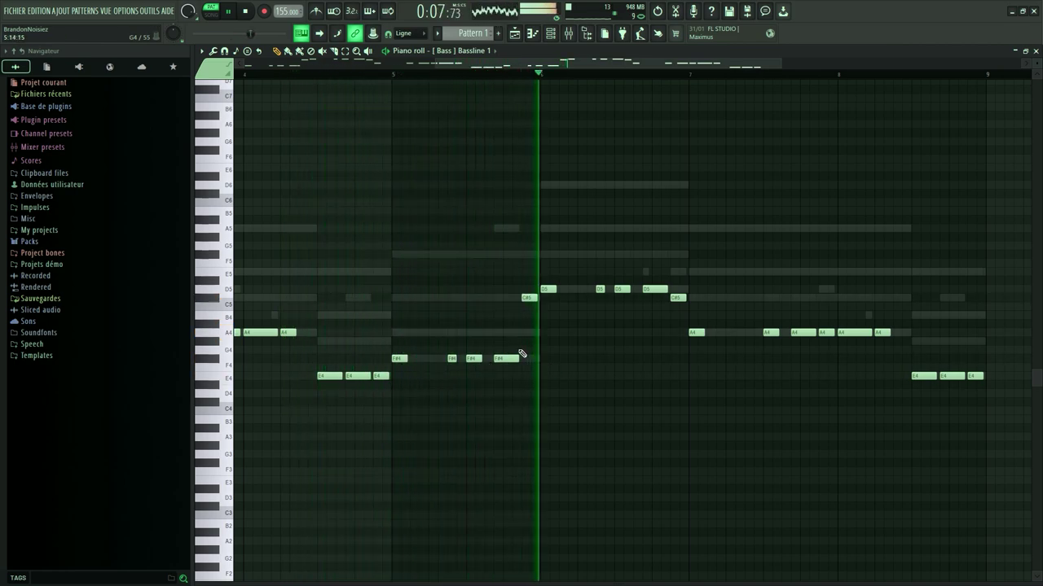
key(space)
scroll(632, 322, up, 3)
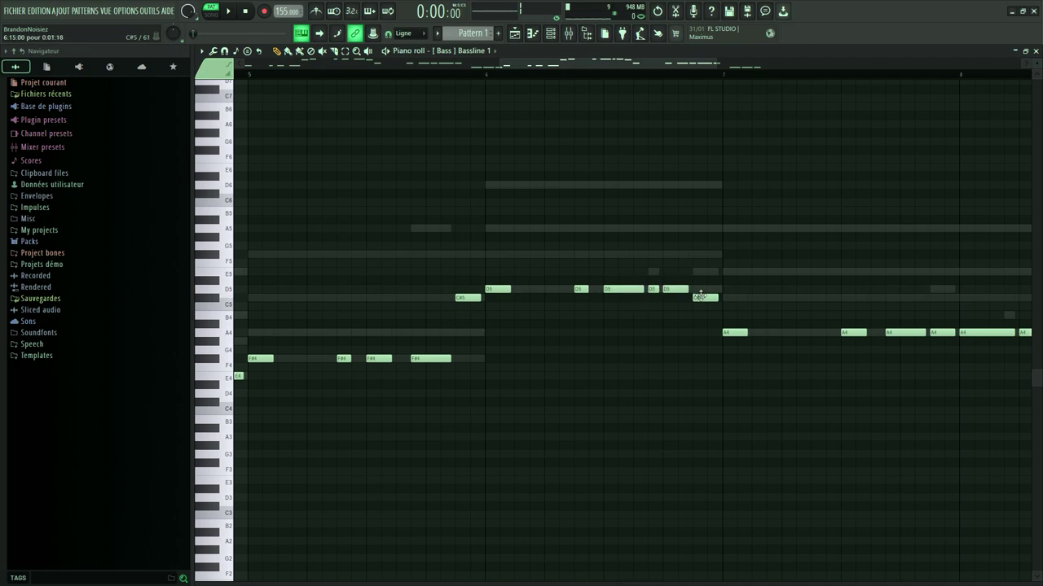
scroll(514, 353, down, 3)
Play back the bassline from the start and check its rhythm against the melody across all eight bars
key(space)
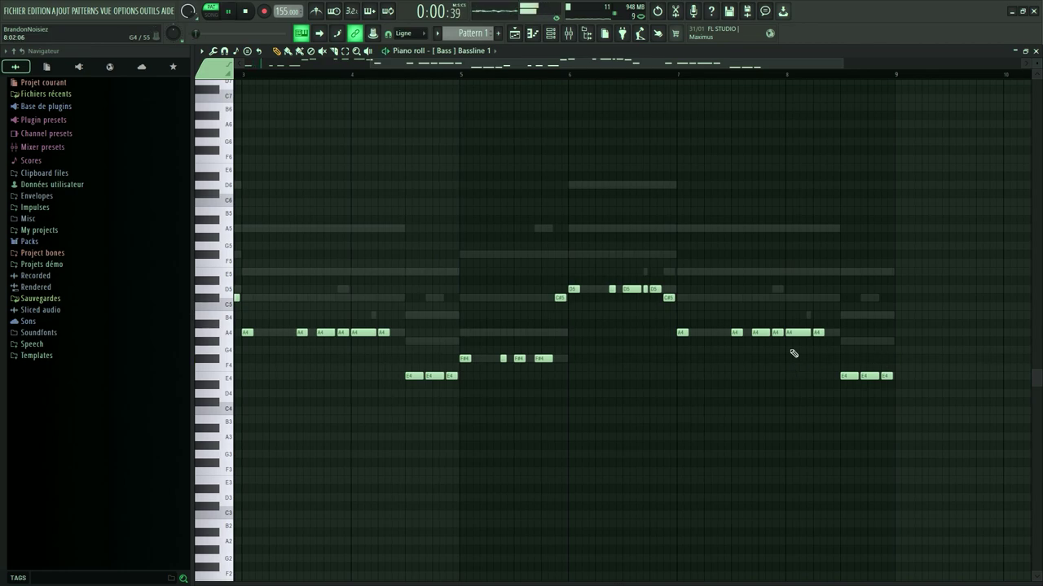
scroll(570, 184, down, 1)
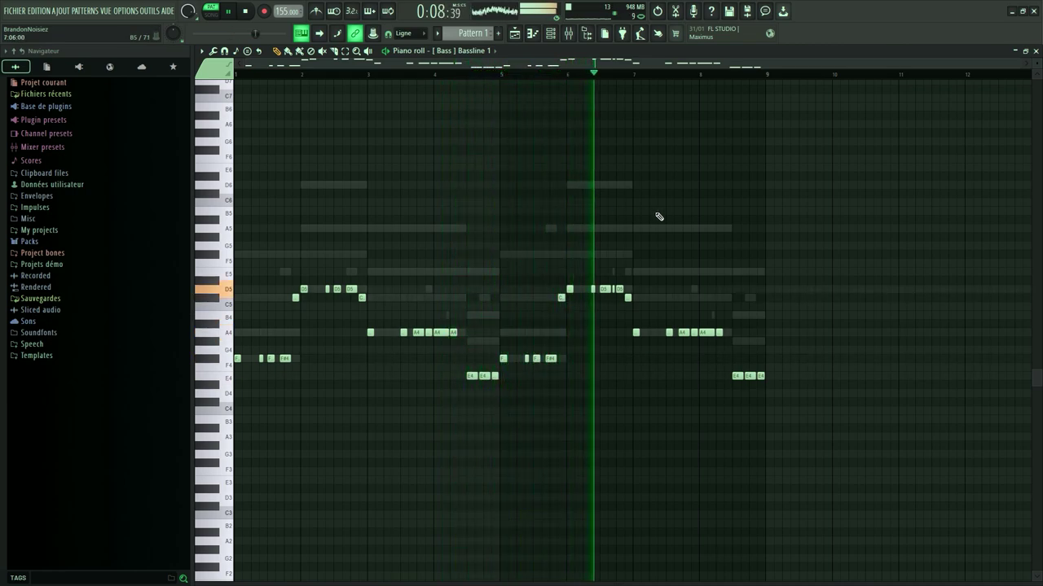
scroll(698, 263, up, 5)
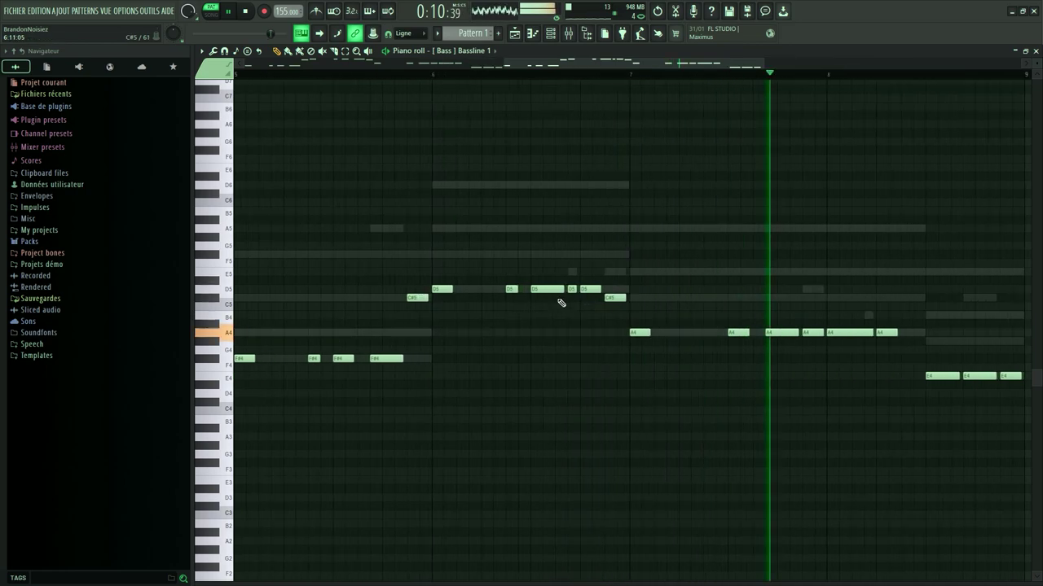
scroll(561, 291, down, 5)
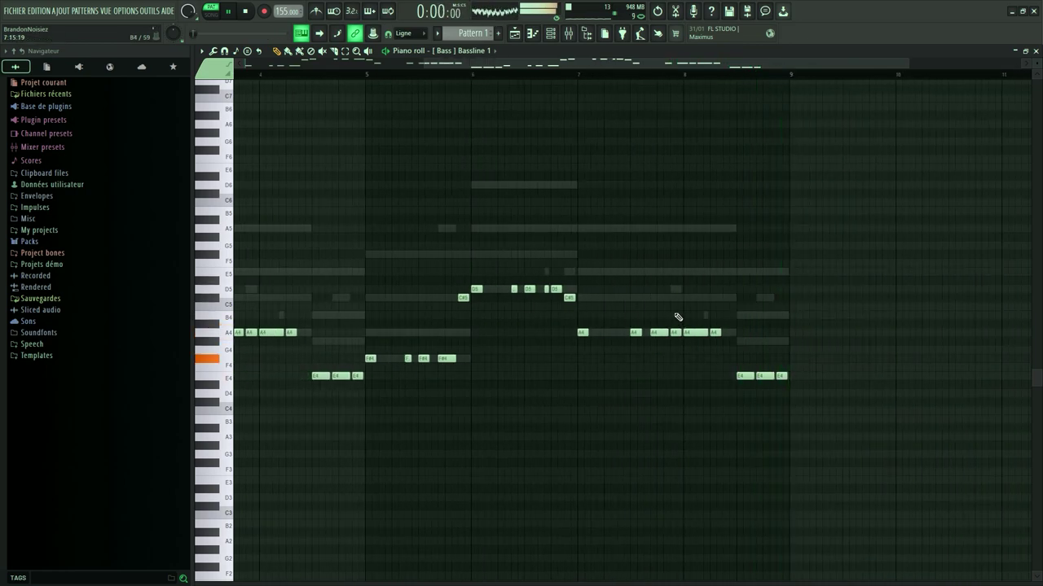
scroll(587, 158, down, 2)
key(space)
Insert a new synth channel beside the reference audio clip in the channel rack
key(F6)
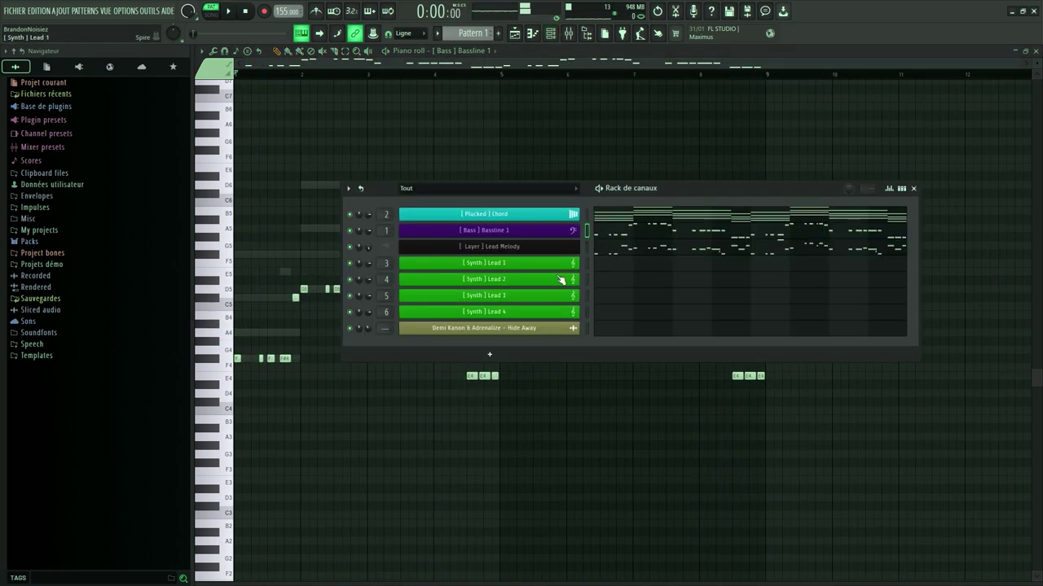
right_click(577, 326)
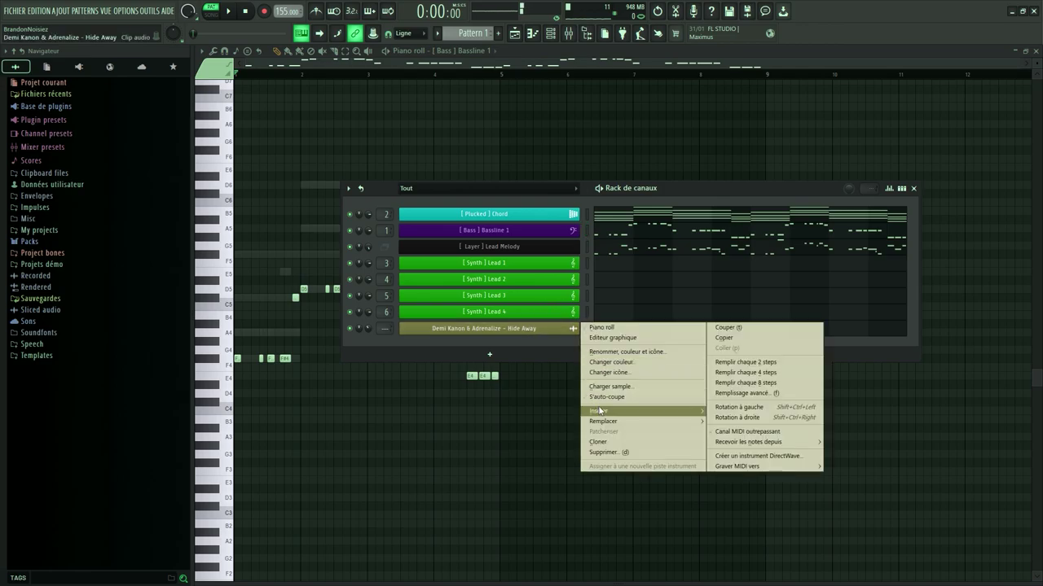
mouse_move(598, 411)
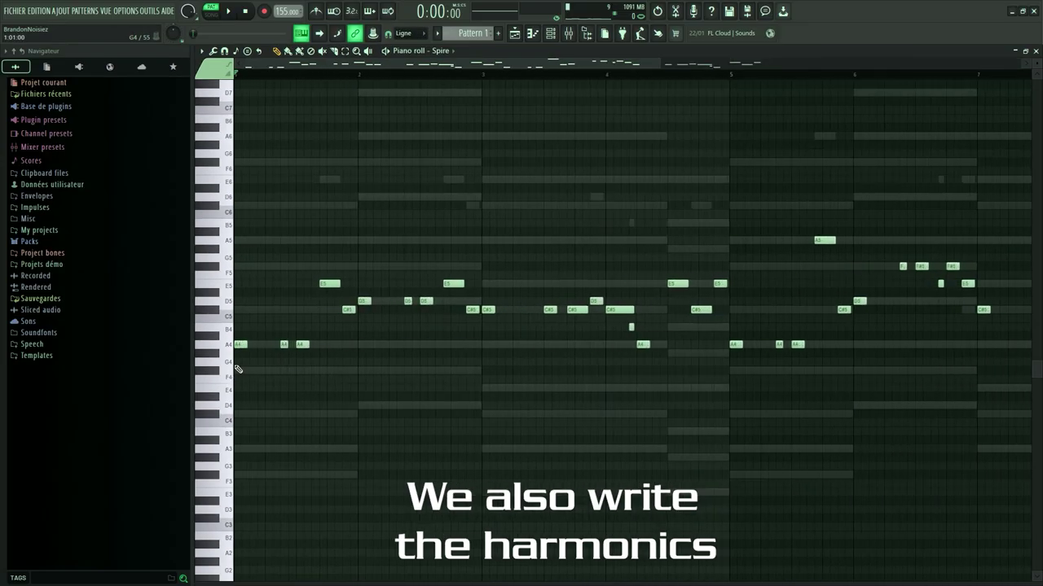
Write harmony notes beneath the Spire lead melody in bars 1 and 2, using C#4, F#4, A4 and C#5
scroll(238, 358, up, 2)
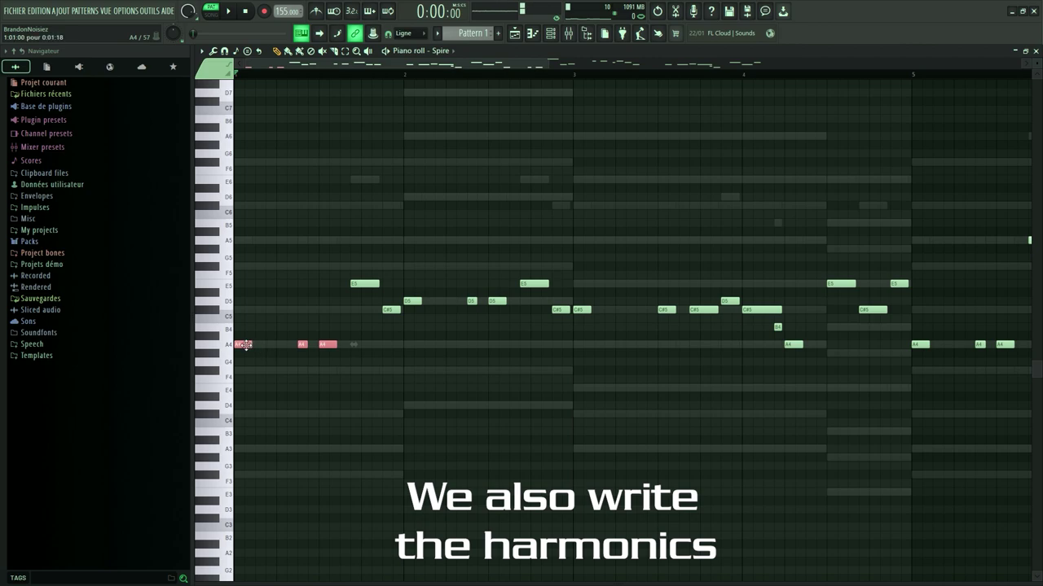
click(247, 411)
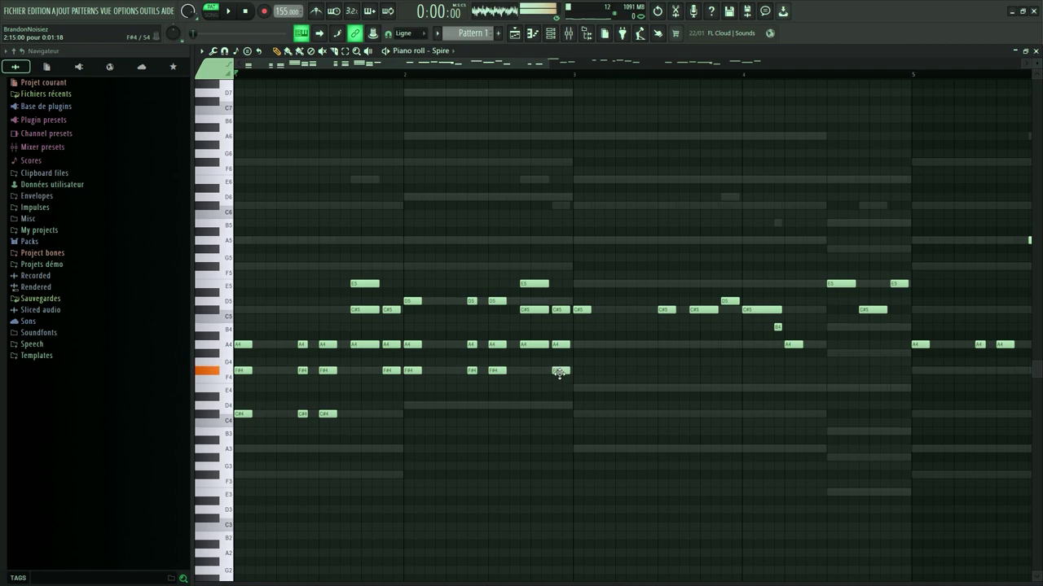
Solo the Spire channel and play back its harmonised melody
click(550, 33)
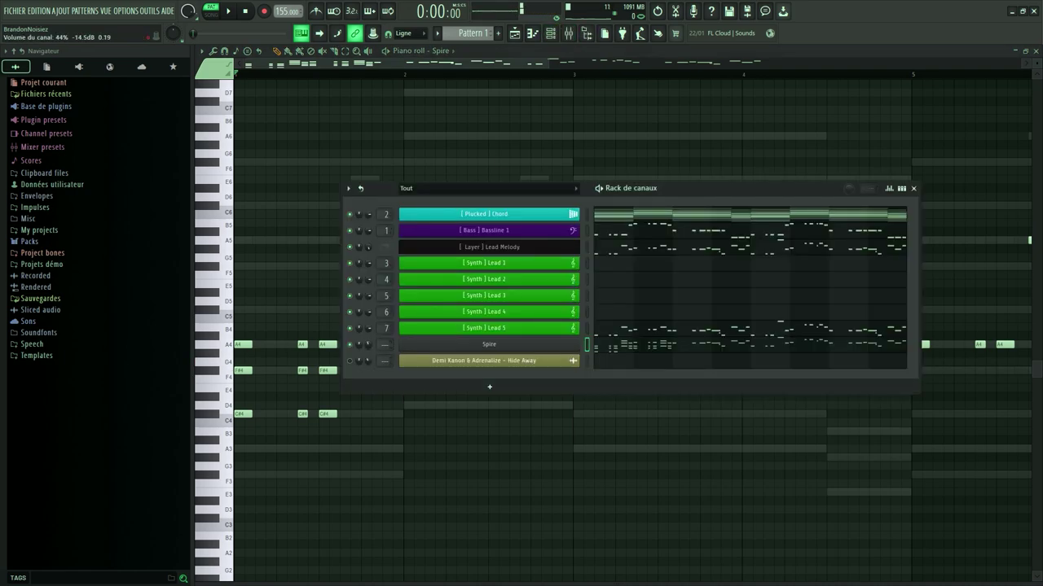
key(F6)
scroll(491, 396, down, 3)
key(F6)
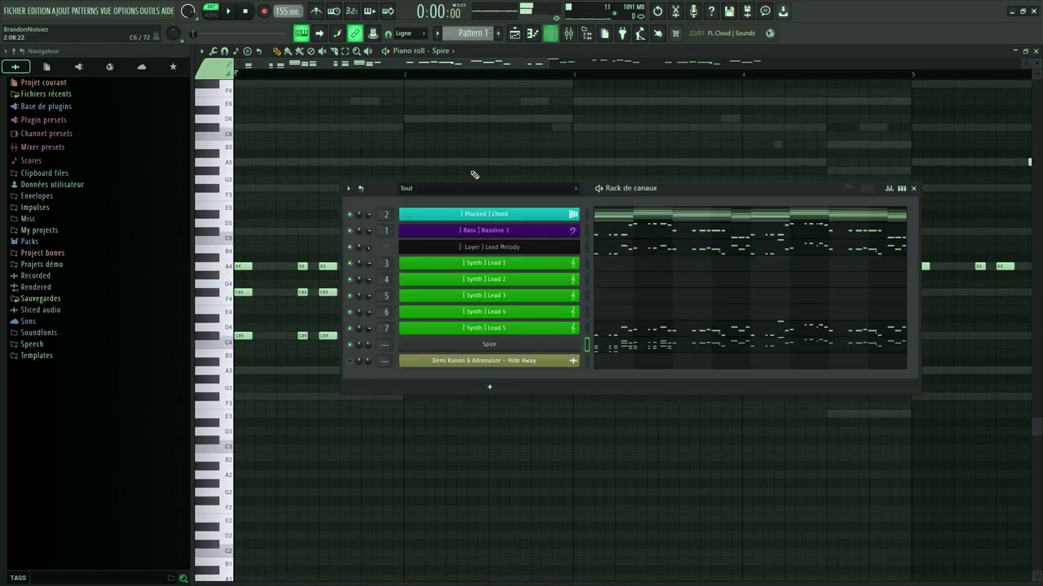
right_click(352, 348)
click(383, 357)
key(space)
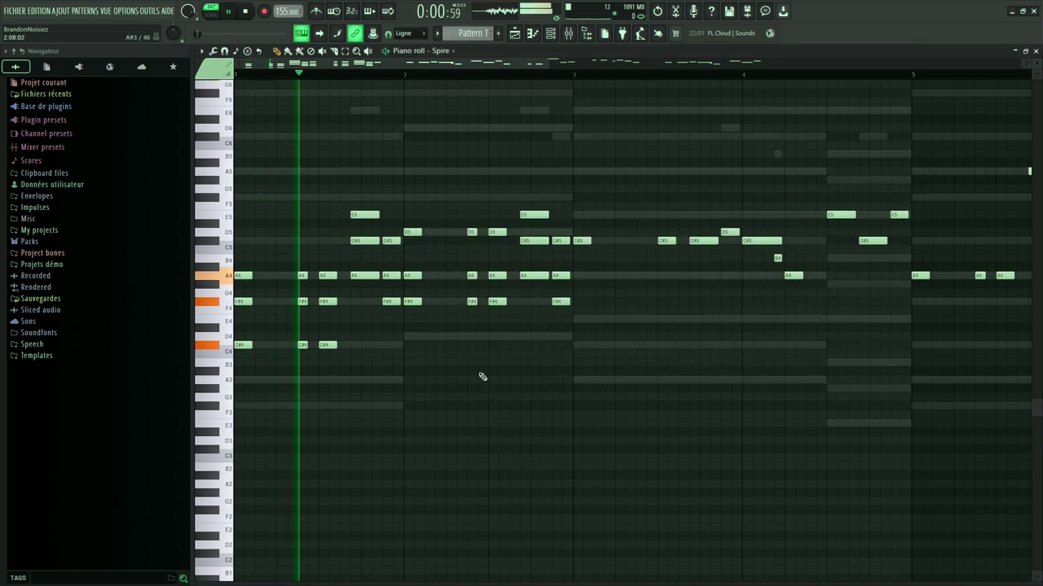
Write harmony notes beneath the Spire lead in bar 3 and the first half of bar 4, using A4, E4, B4, F#4 and C#4
scroll(456, 394, right, 3)
key(space)
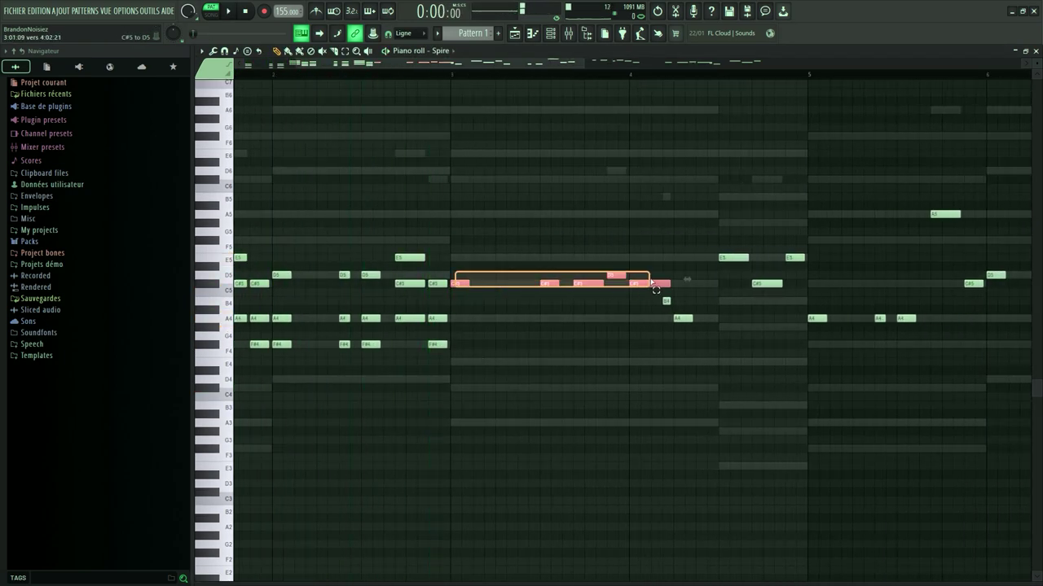
drag(651, 280, 651, 280)
drag(640, 288, 640, 307)
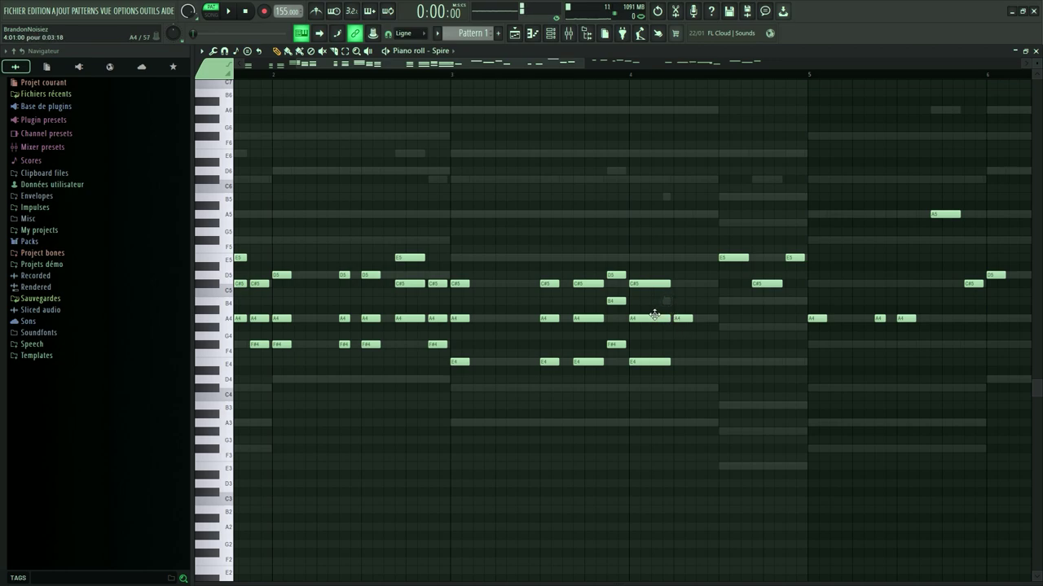
drag(673, 364, 673, 387)
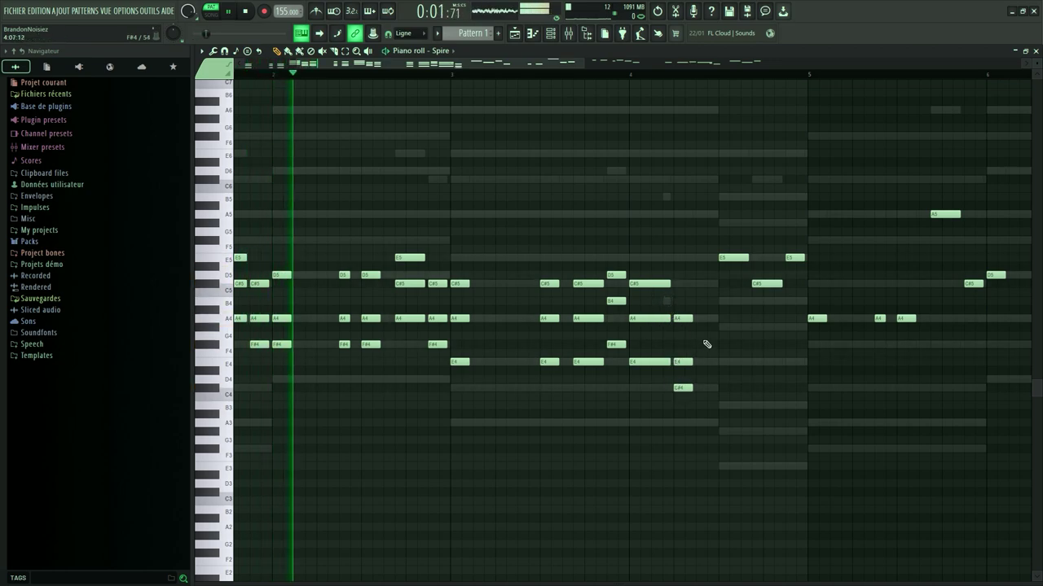
Continue the harmony notes beneath the lead from the second half of bar 4 into the first half of bar 8
scroll(587, 350, right, 2)
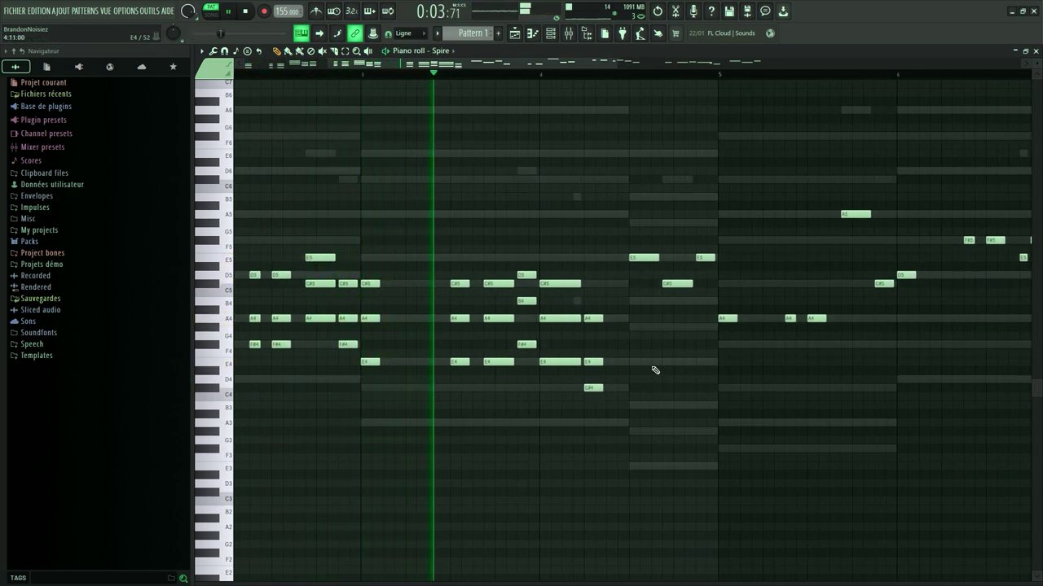
key(space)
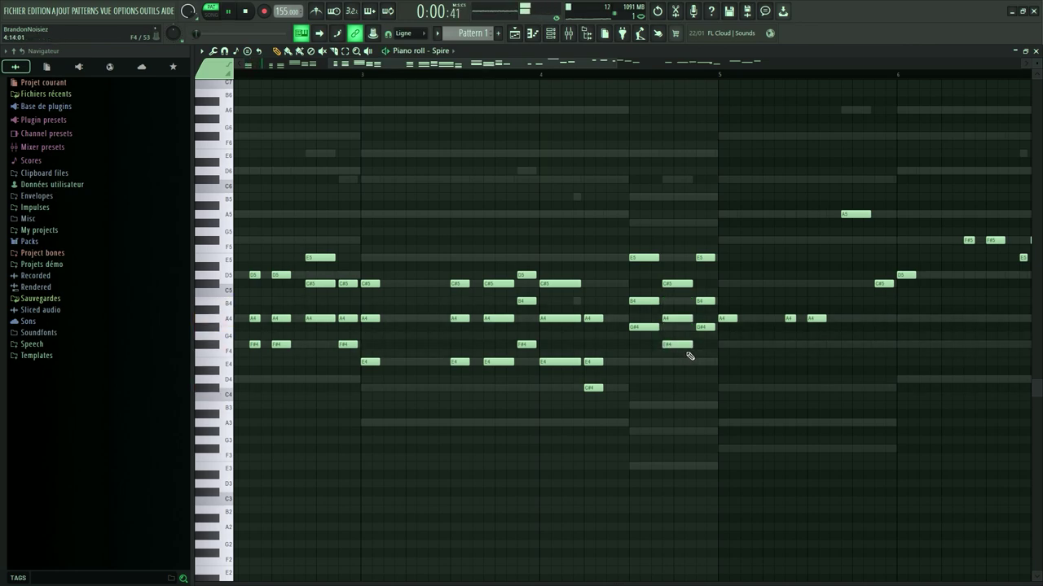
drag(815, 348, 814, 388)
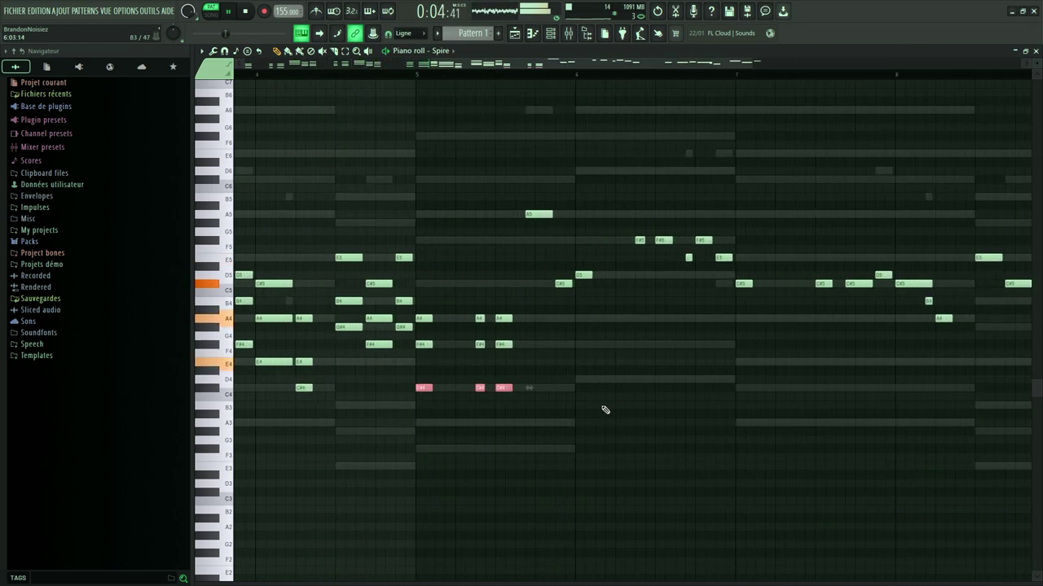
click(619, 387)
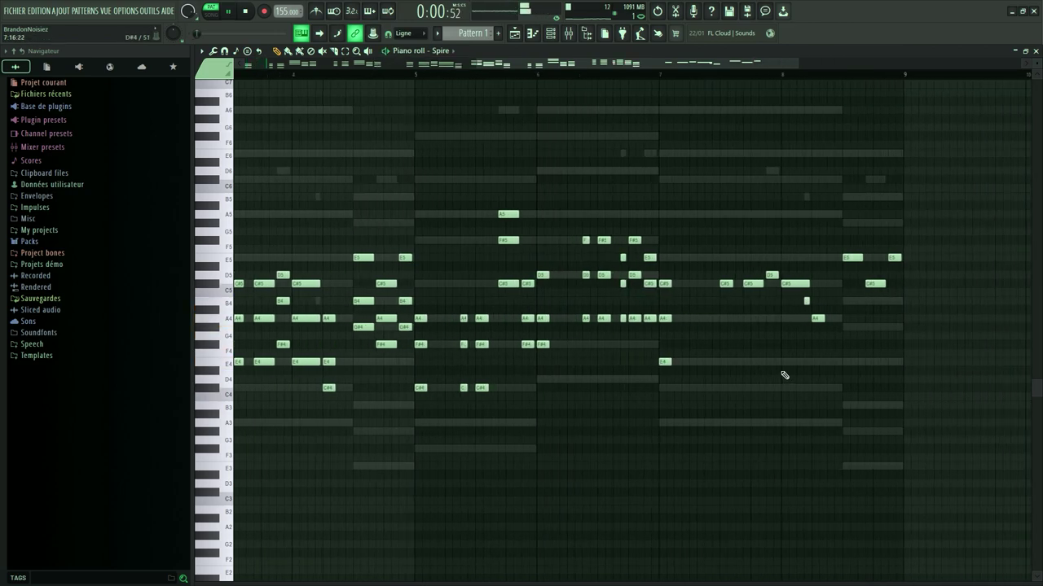
drag(689, 293, 803, 360)
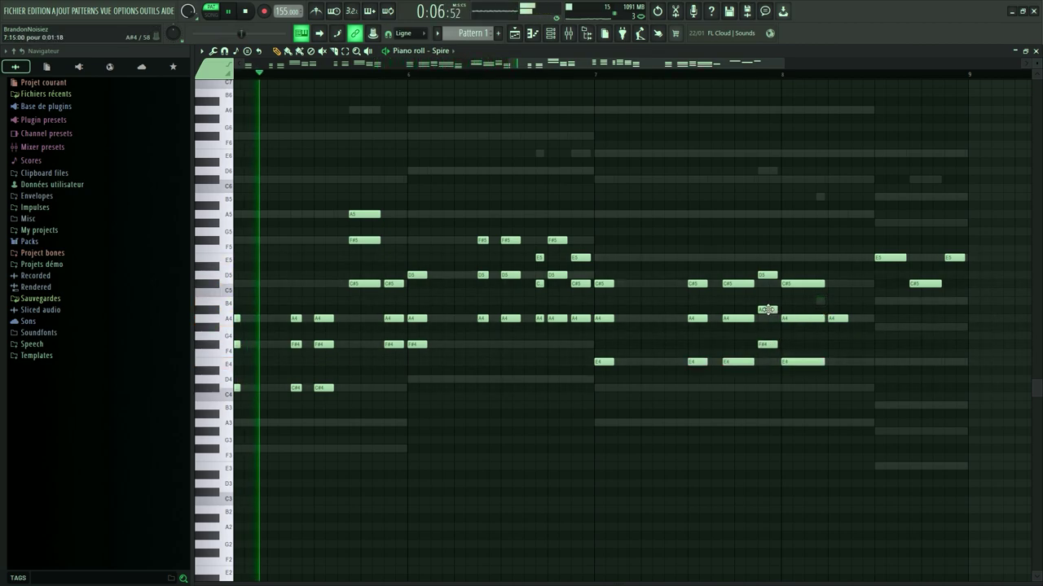
Revise the chord under the C#5 in the second half of bar 4 to use G#4 and E4, and play it back
key(space)
click(437, 75)
scroll(476, 318, up, 5)
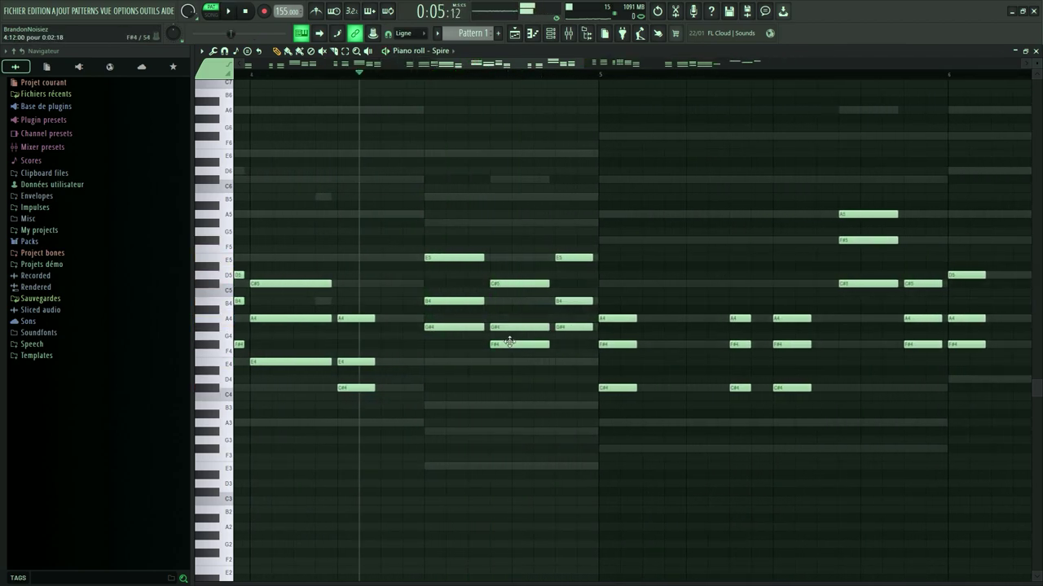
drag(509, 347, 510, 364)
key(space)
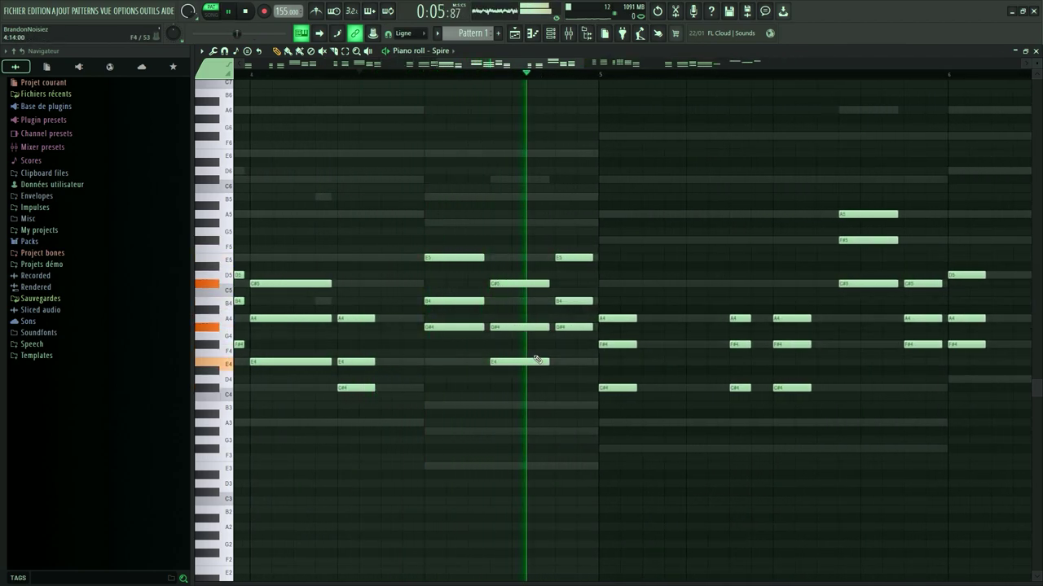
Play on through the later bars and add E4 and C#4 beneath the A4 in the first half of bar 8
scroll(544, 378, down, 5)
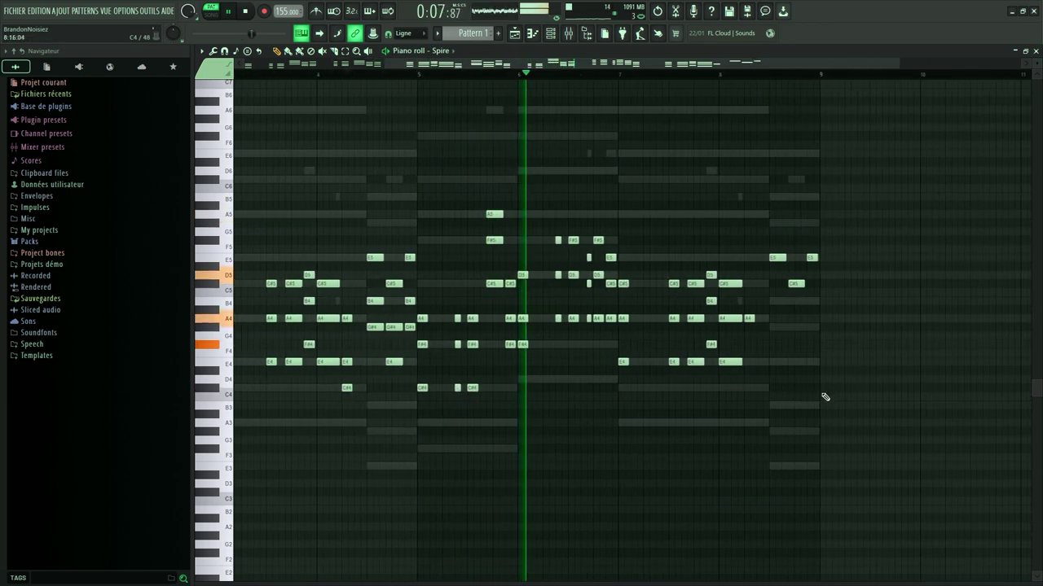
scroll(774, 400, up, 4)
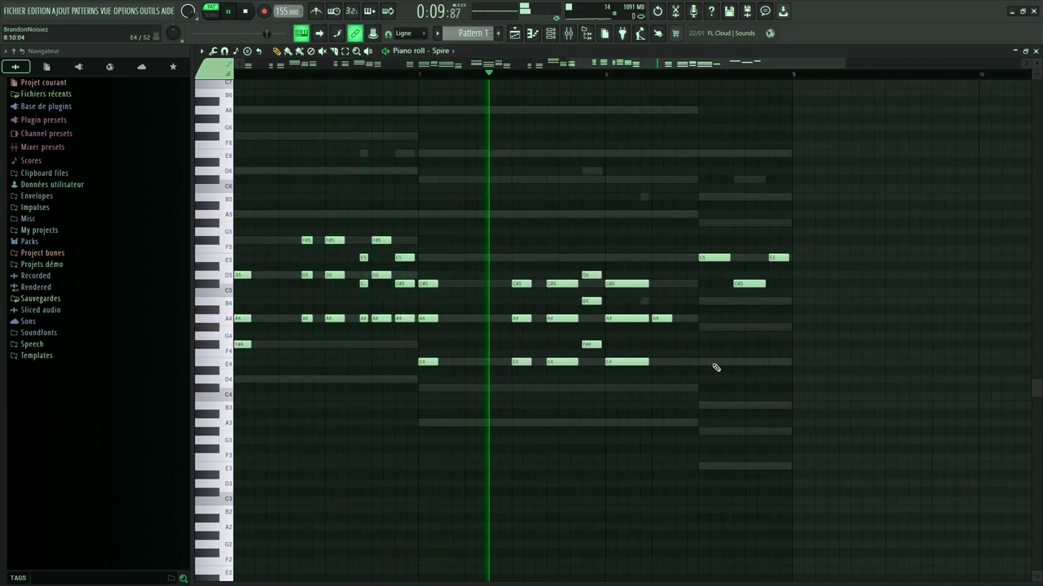
key(space)
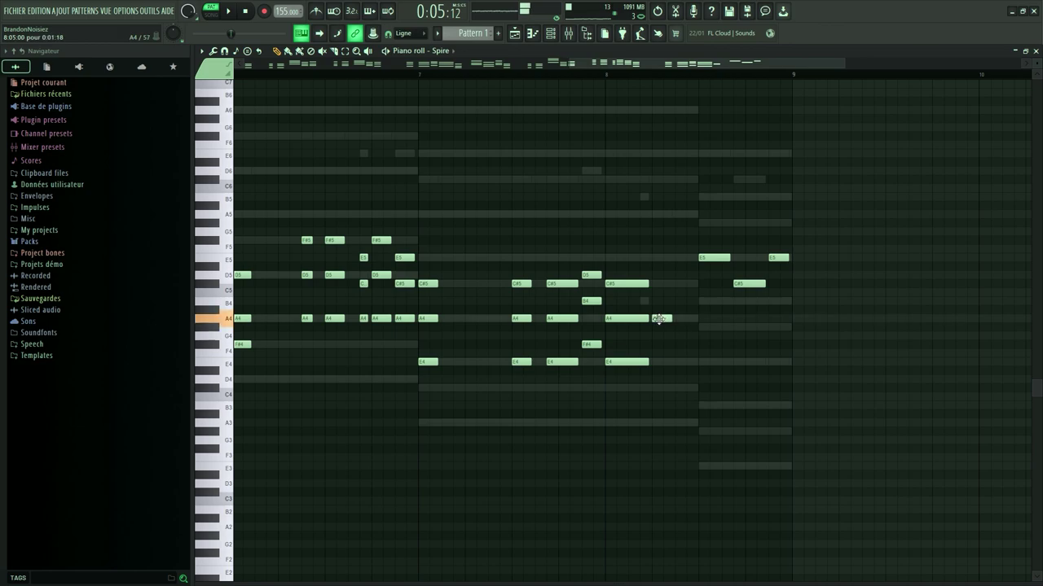
scroll(722, 257, down, 3)
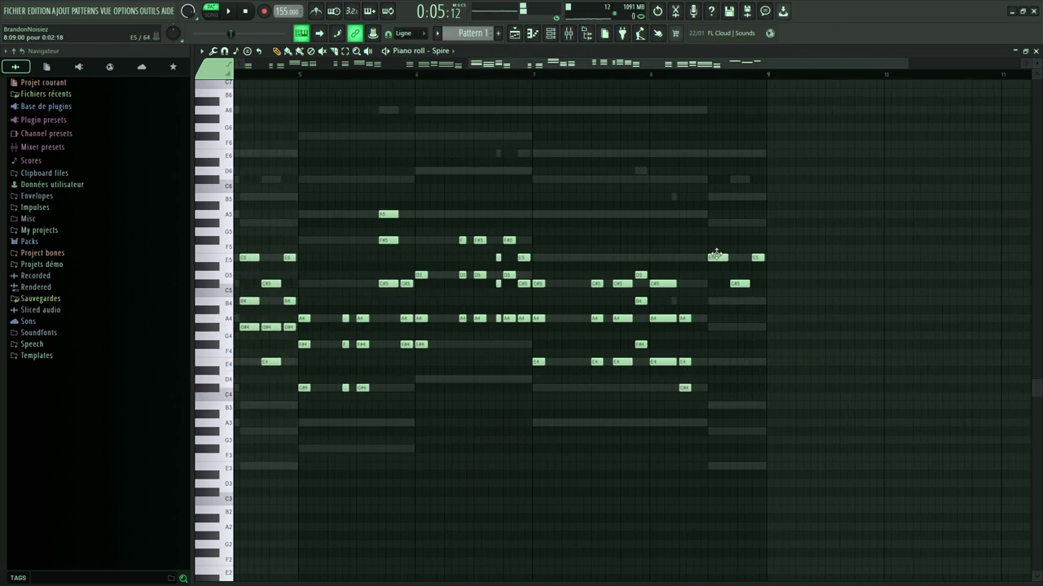
Copy the harmonised chords from the second half of bar 4 to the second half of bar 8
scroll(430, 274, left, 4)
drag(392, 237, 449, 373)
drag(396, 328, 676, 327)
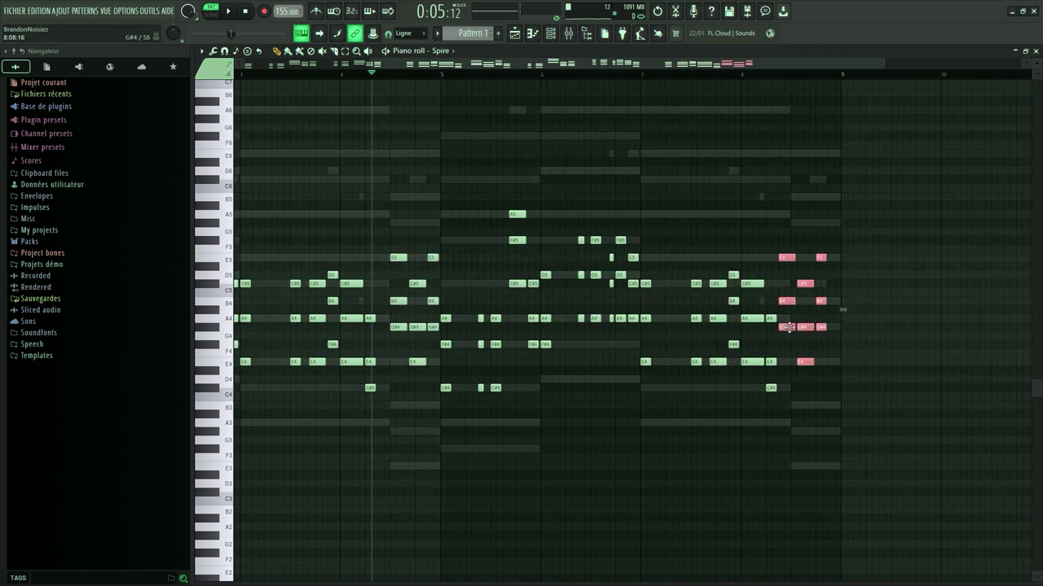
click(940, 293)
scroll(940, 294, down, 3)
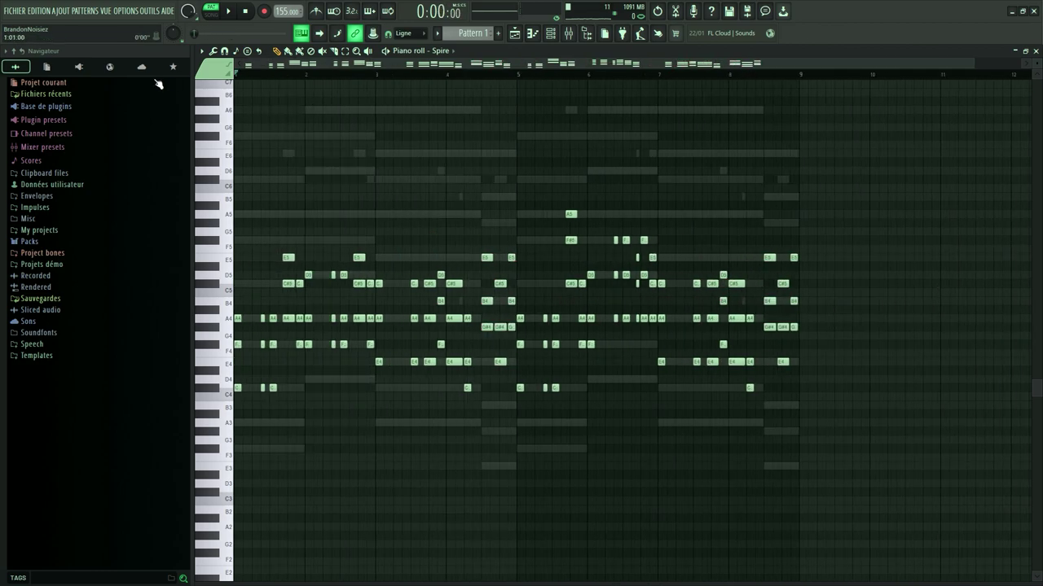
Copy all notes of the Bassline 1 channel and paste them into the Spire channel's piano roll
click(551, 36)
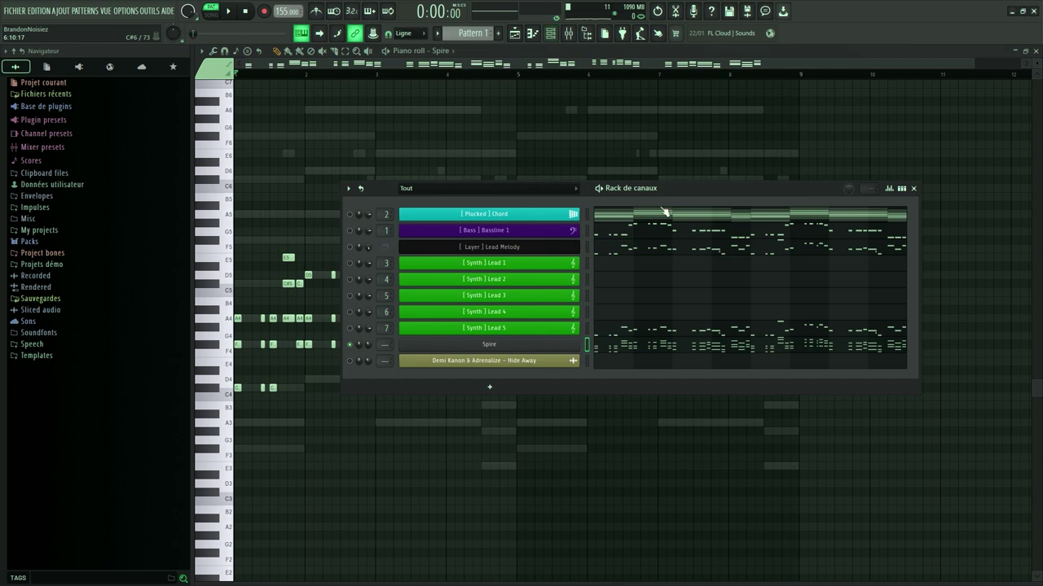
click(644, 234)
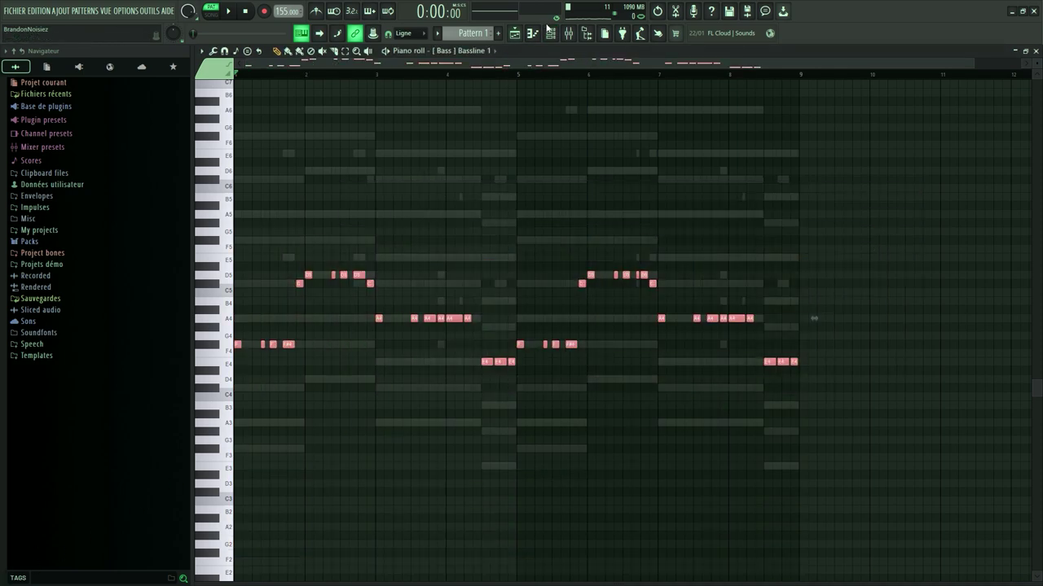
click(550, 32)
click(632, 350)
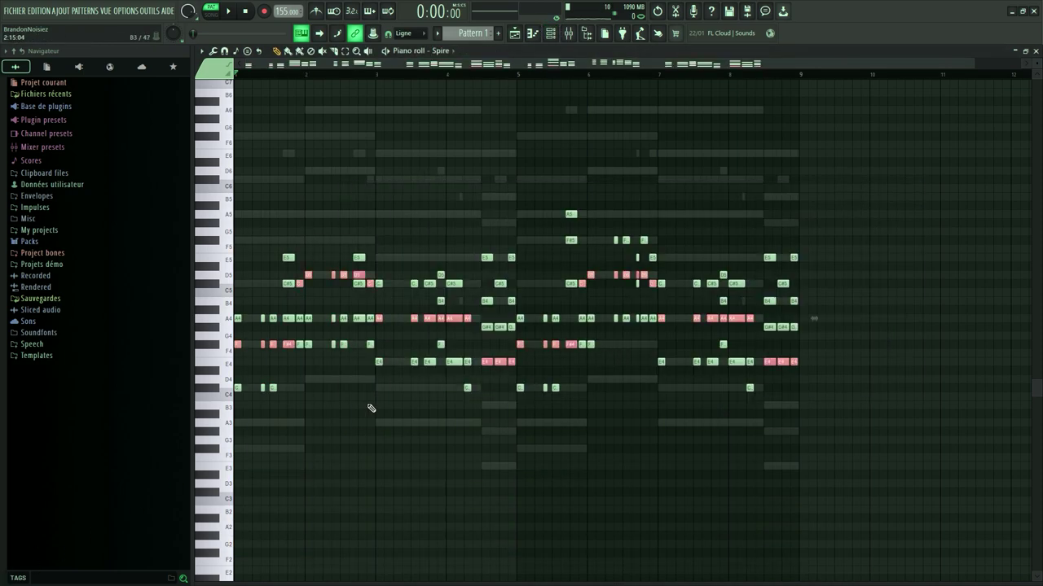
Transpose the pasted bassline notes to one octave below their original pitch and play back the full harmony
key(ctrl+Down)
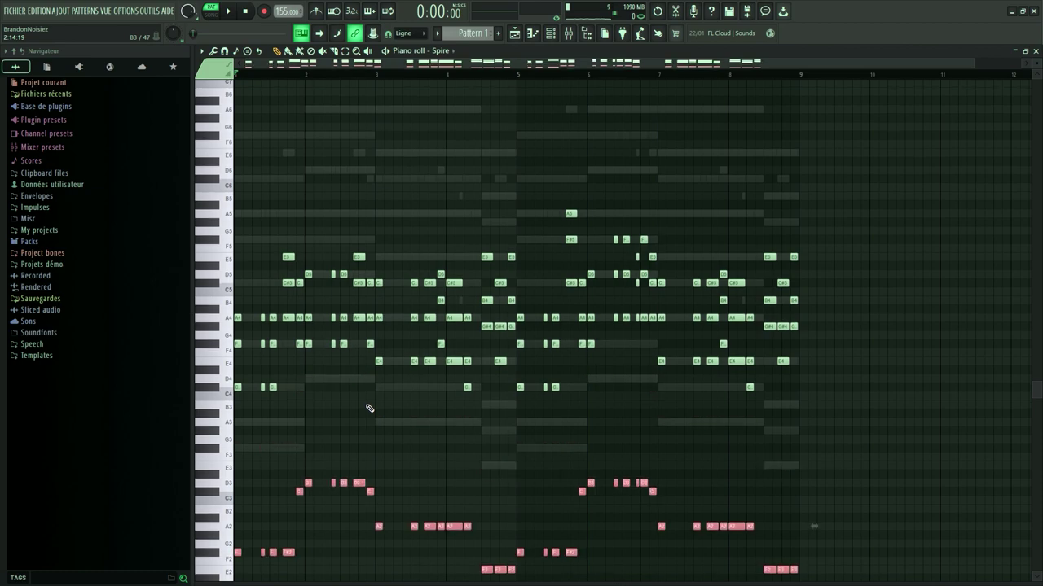
key(ctrl+Down)
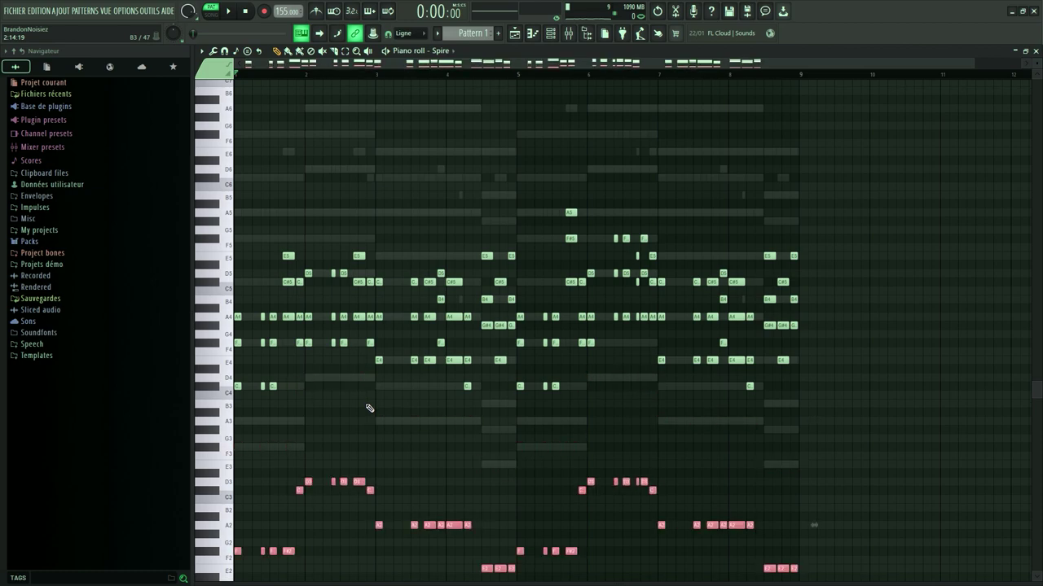
key(ctrl+Up)
key(space)
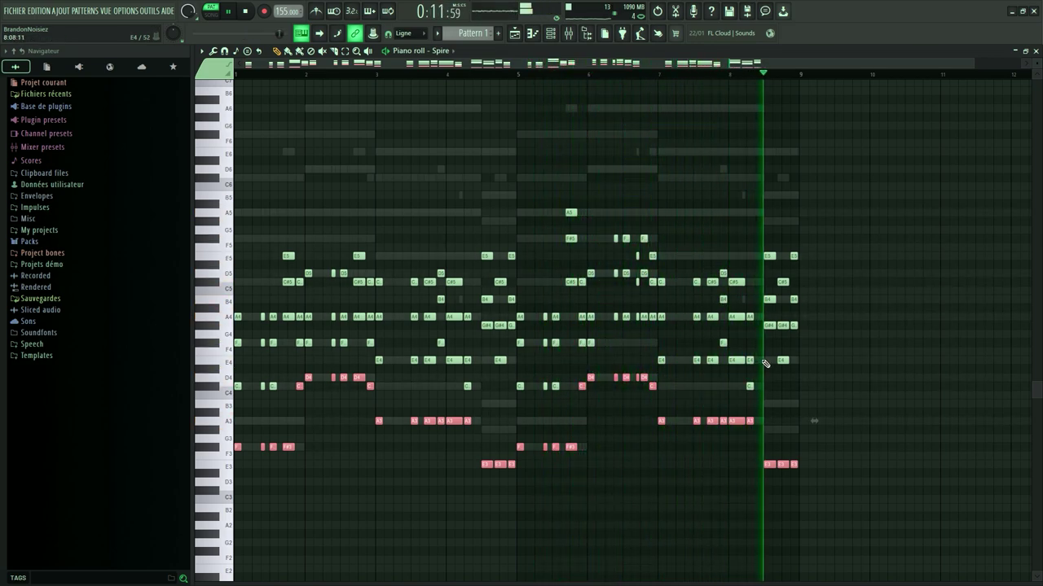
Show the channel rack and play the pattern with all synth leads and both harmonic layers
click(541, 34)
key(space)
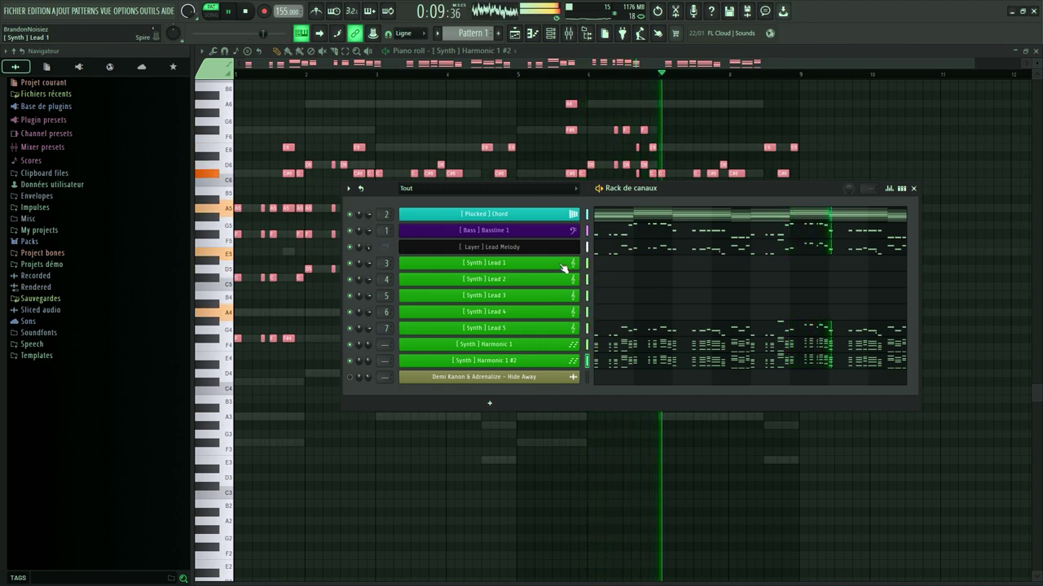
key(space)
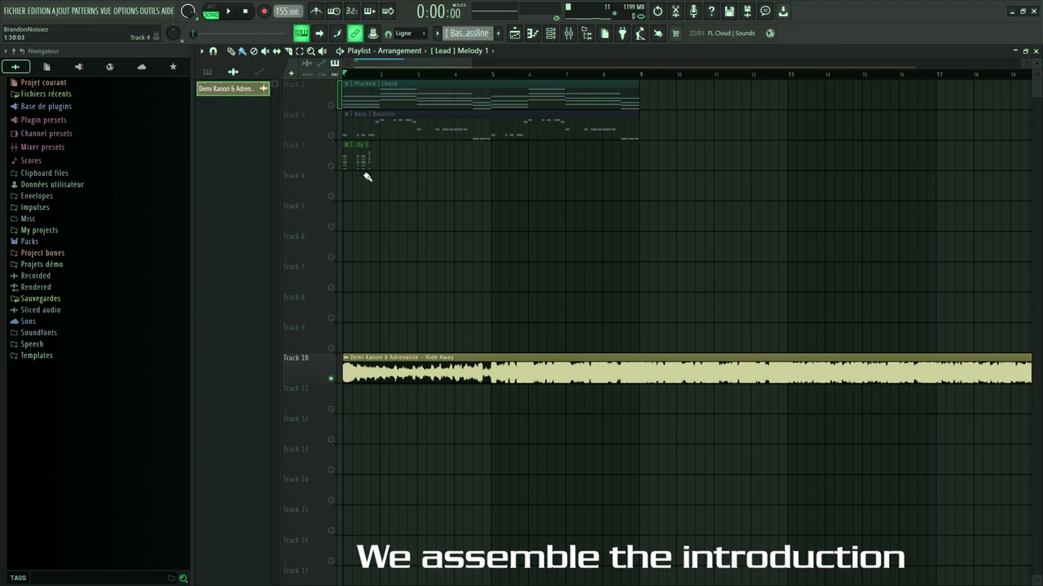
Trim the Lead Melody 1 clip on playlist track 3 to ten steps and play it back
drag(365, 174, 477, 167)
scroll(477, 167, up, 3)
right_click(497, 166)
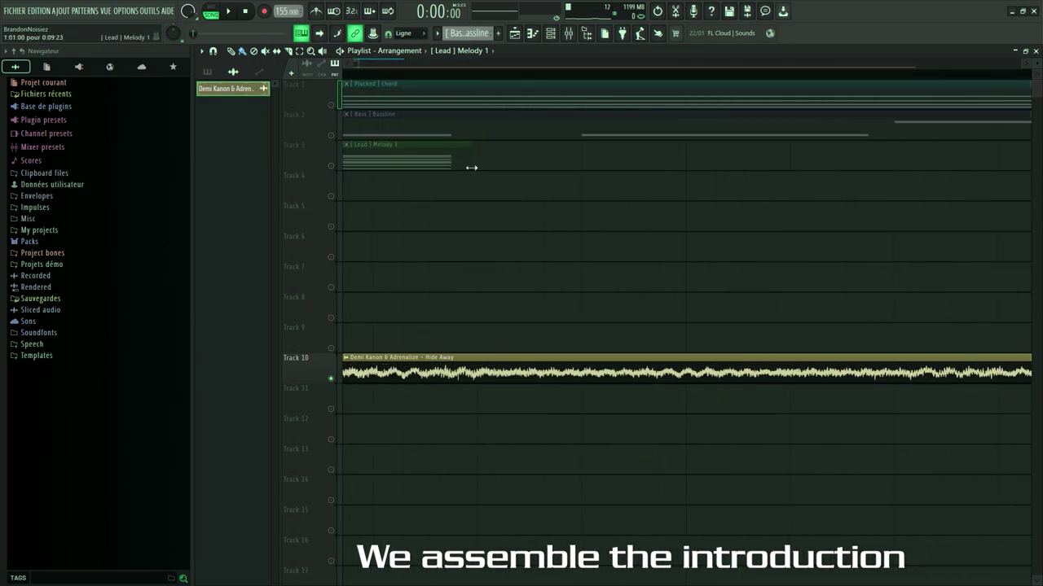
scroll(489, 179, down, 4)
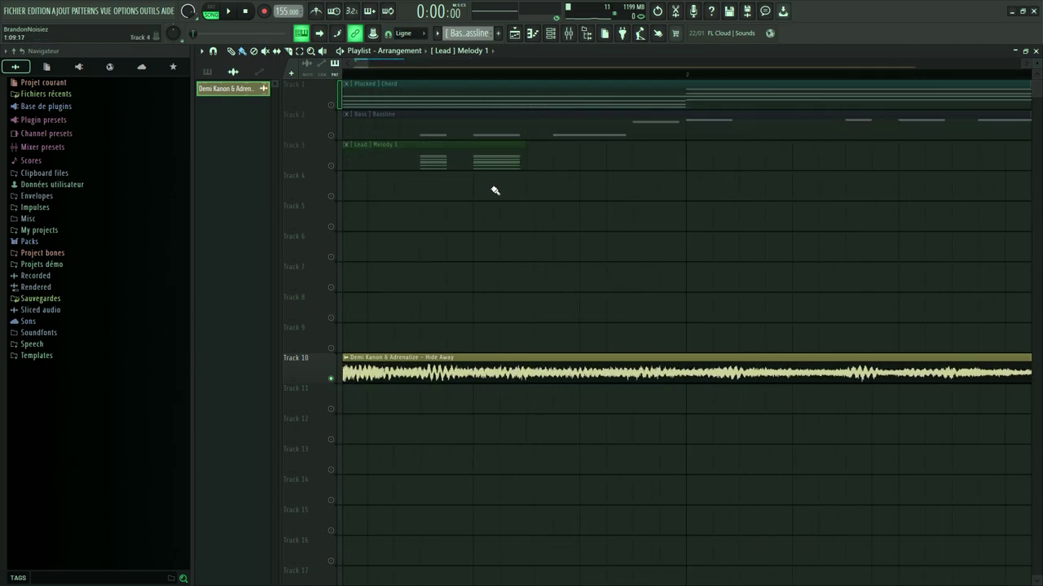
key(space)
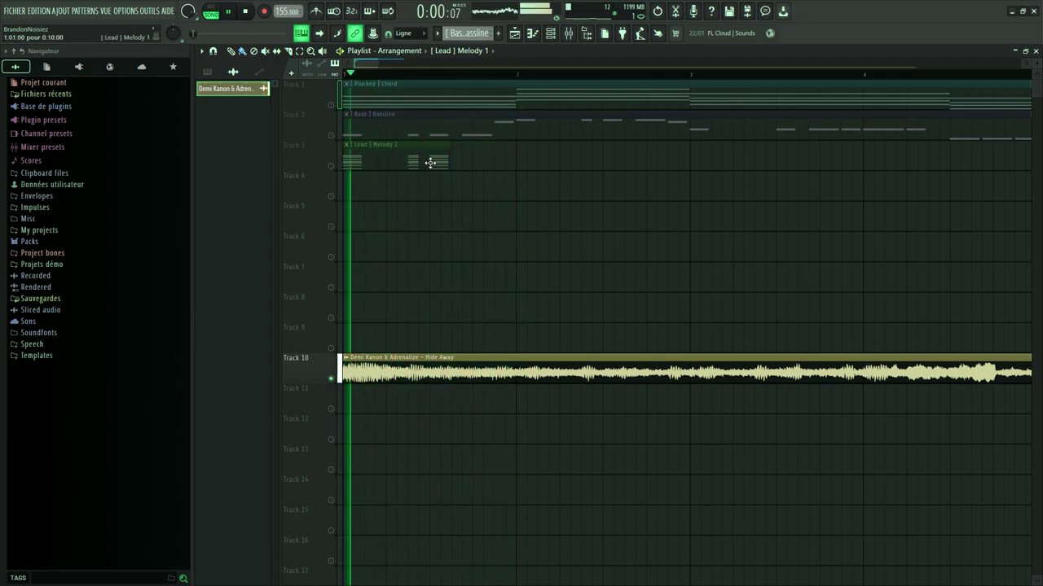
Duplicate the Lead Melody 1 clip, trim the start of the copy and place it directly after the first on track 3
key(space)
drag(414, 160, 513, 188)
key(space)
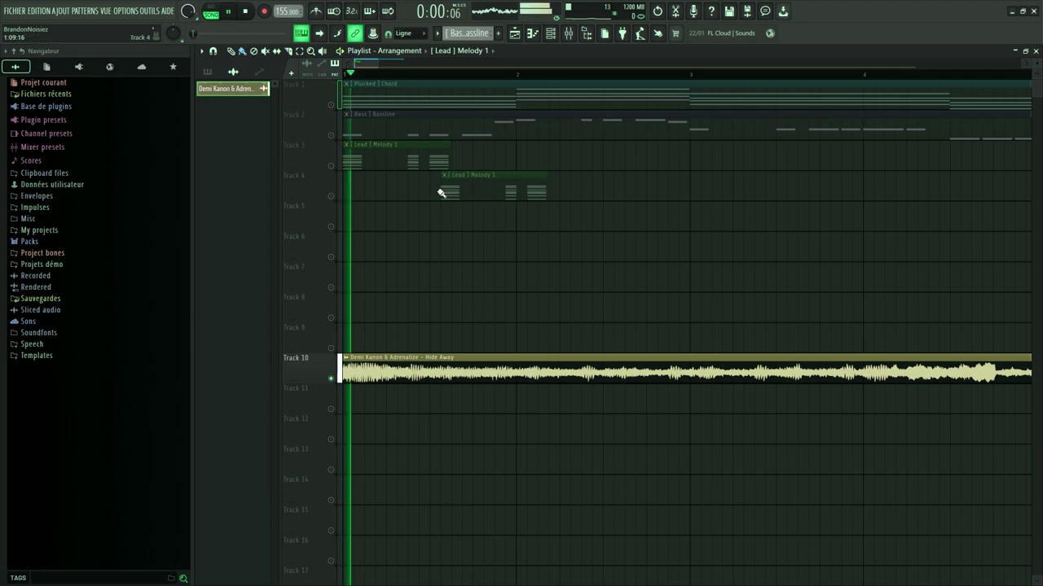
key(space)
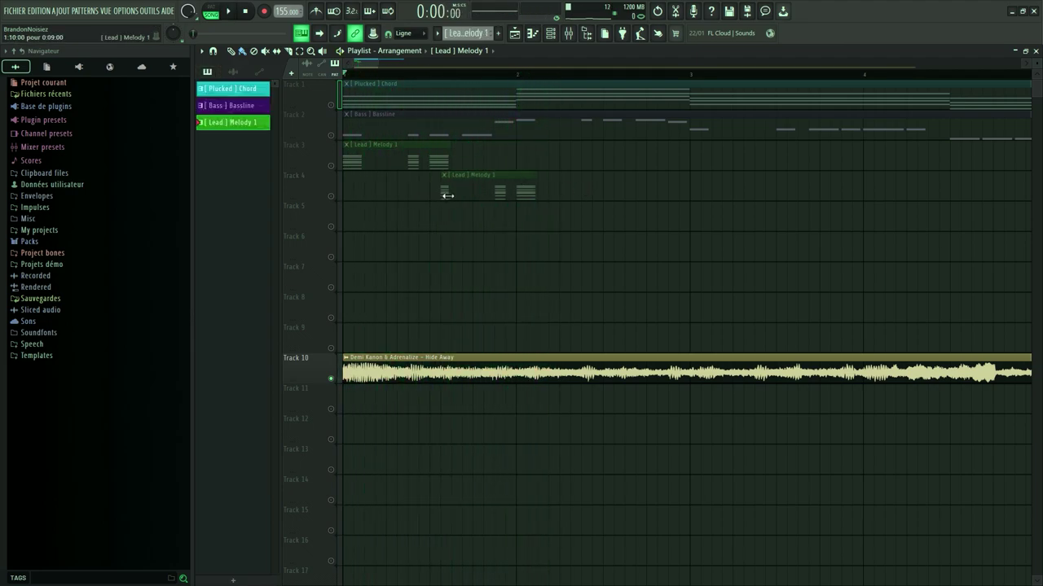
scroll(496, 163, down, 2)
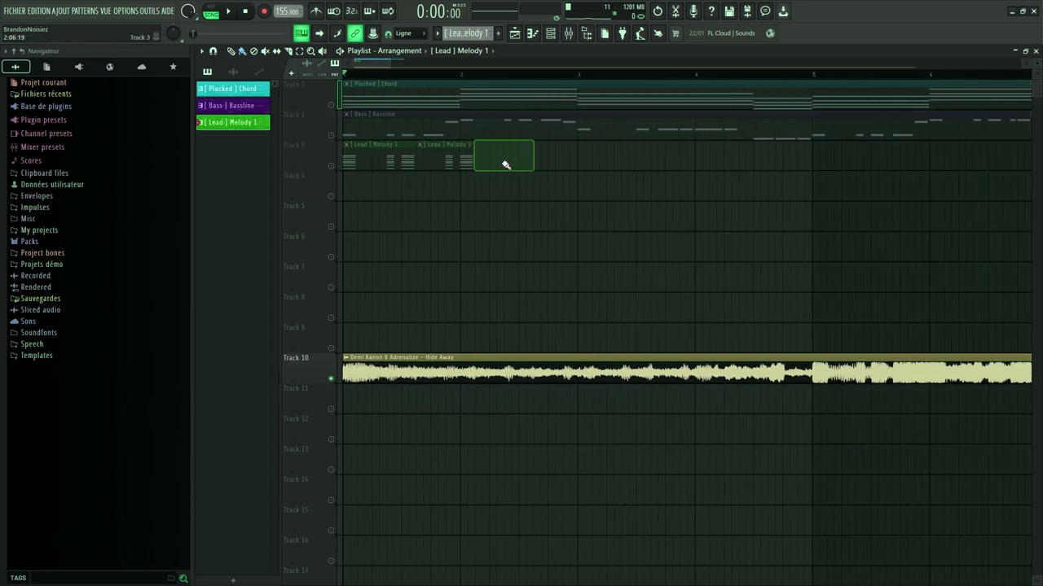
Add a third Lead Melody 1 clip, eight steps long, in bar 2 of track 3 and play from the second clip
key(space)
click(431, 74)
key(space)
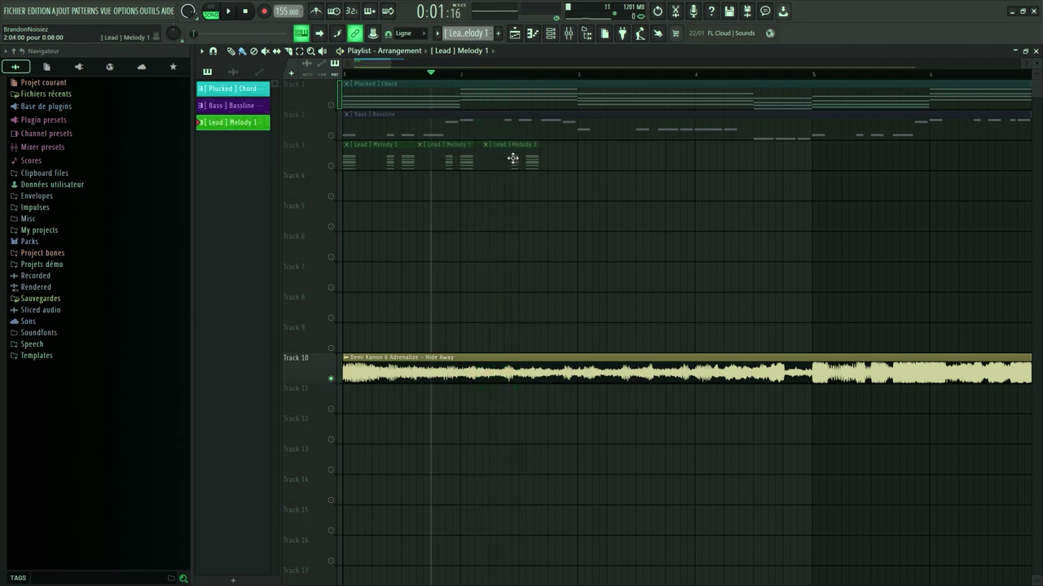
Place three more eight-step Lead Melody 1 clips end to end on track 3 into bar 4, and play back the sequence
key(space)
scroll(562, 163, up, 2)
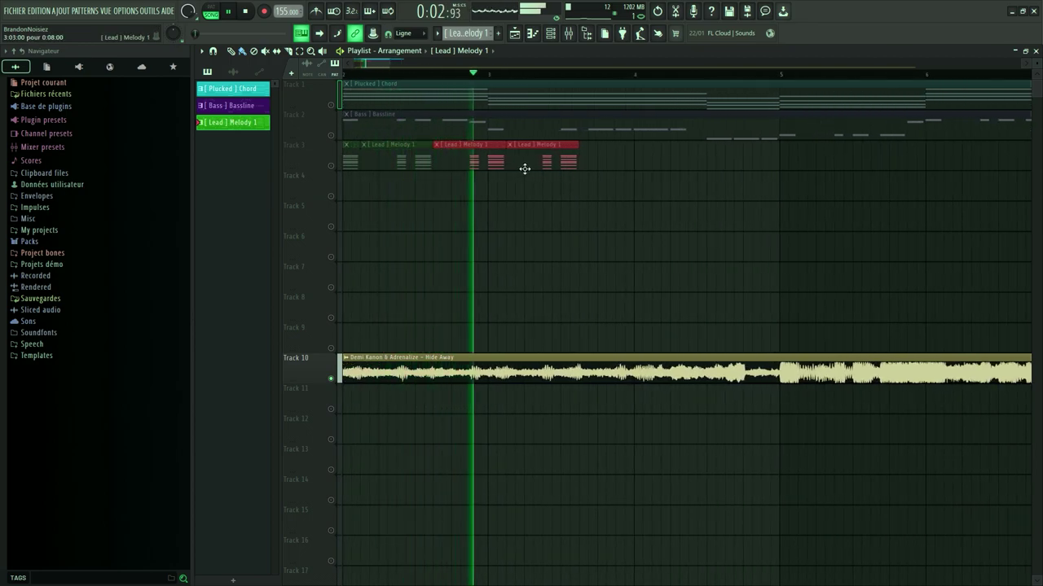
key(space)
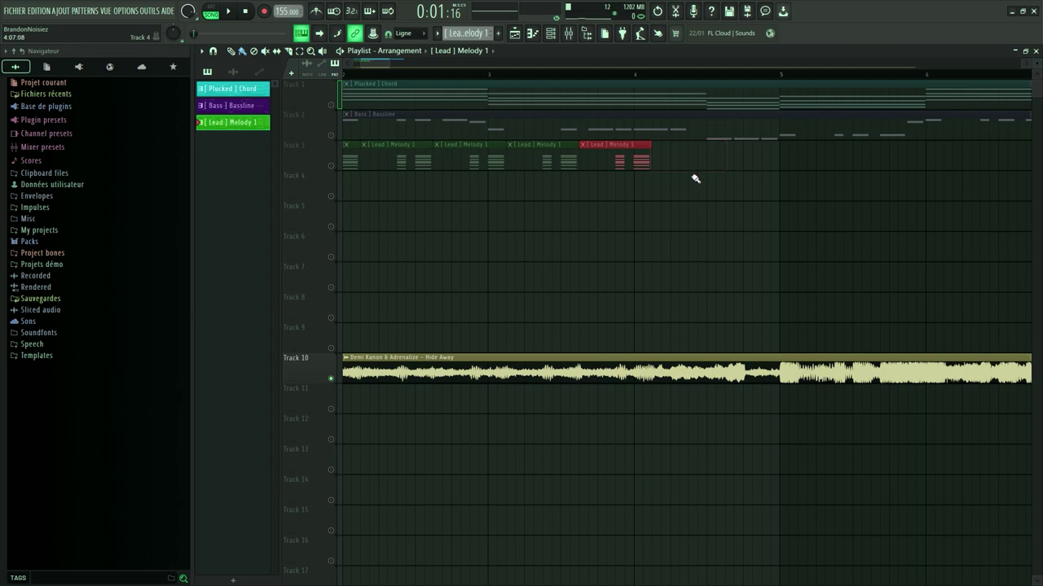
key(space)
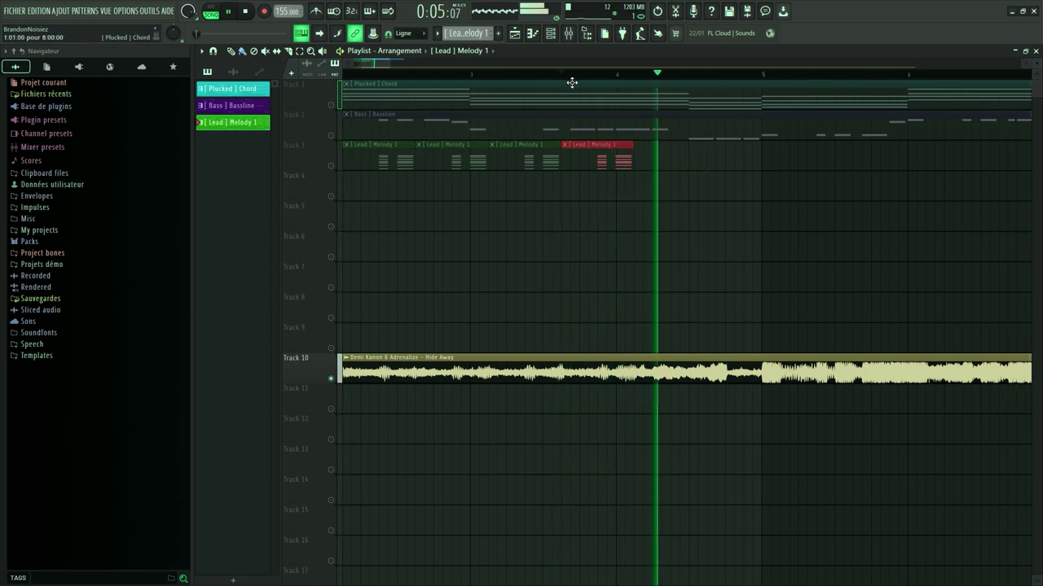
scroll(663, 147, down, 4)
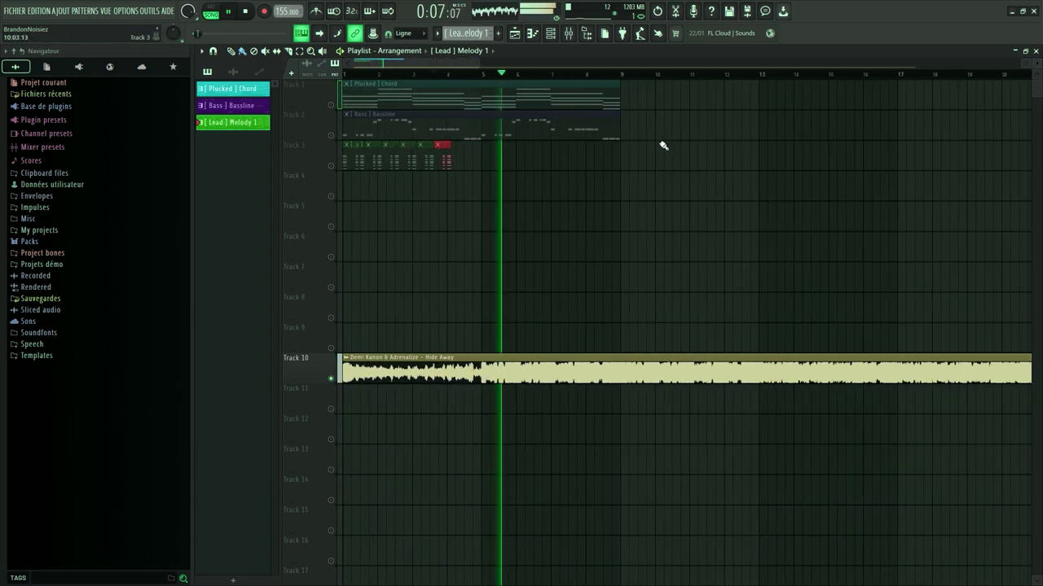
Build a chain of Bassline clips on track 2 matching the Lead Melody 1 clips up to bar 4, and play back the arrangement
key(space)
scroll(491, 127, up, 4)
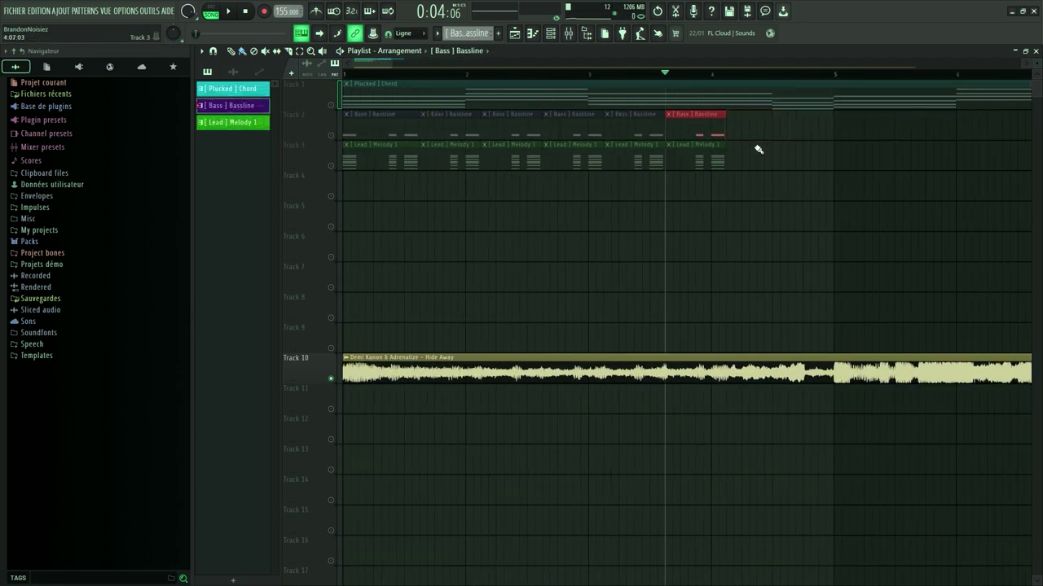
key(ctrl+b)
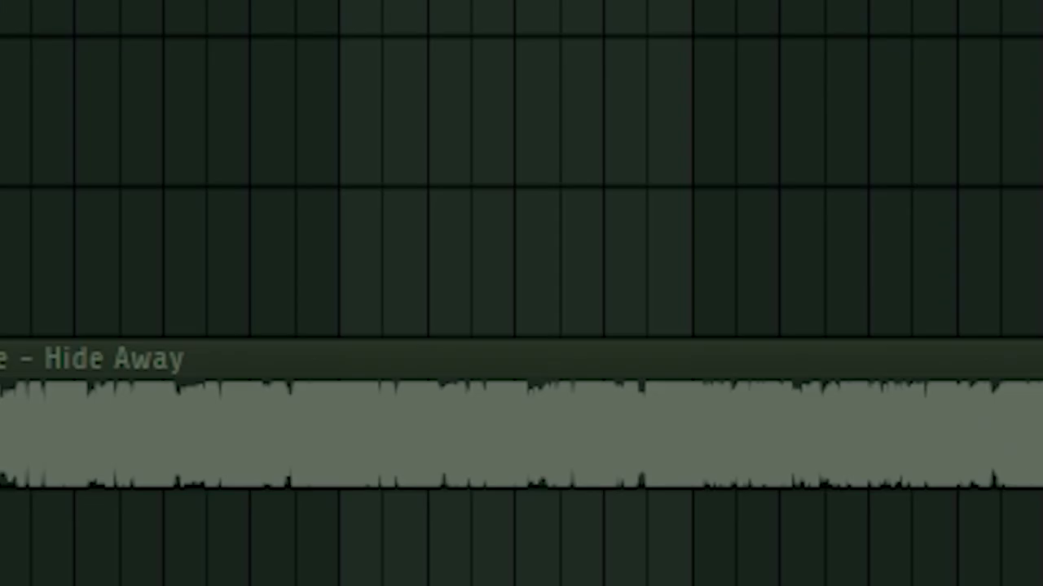
key(space)
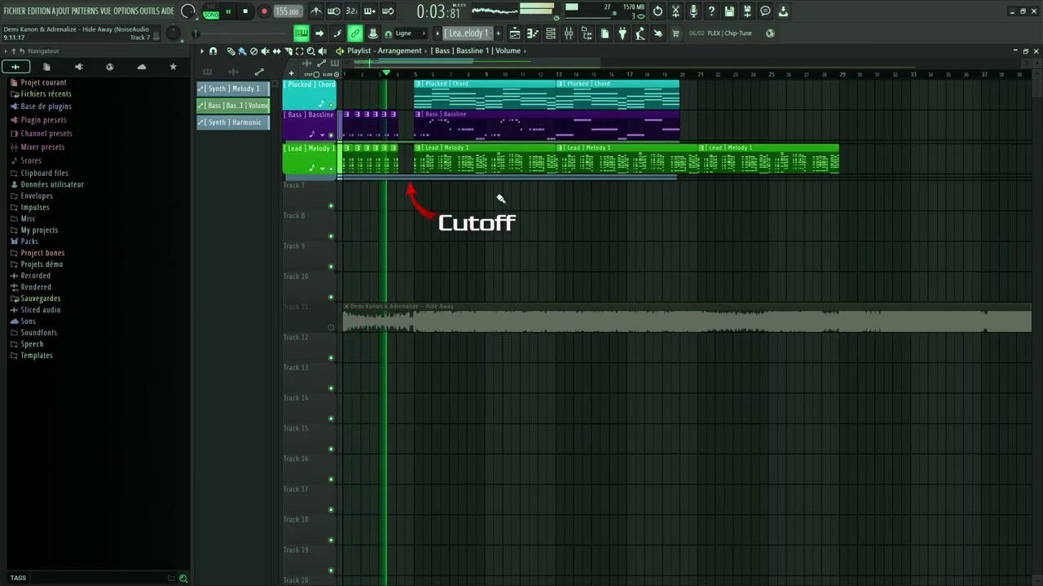
key(space)
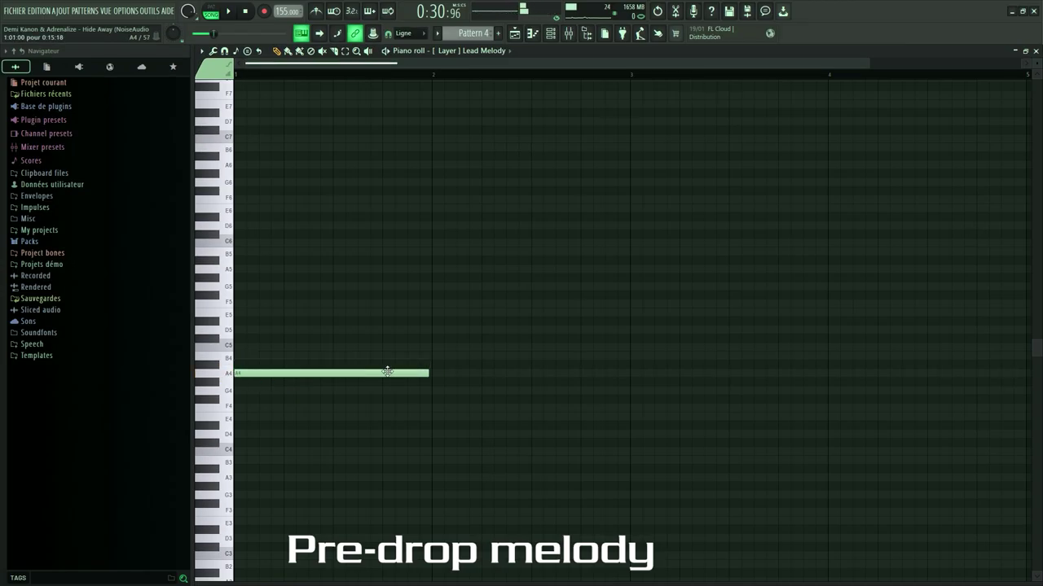
Start the pre-drop melody in Pattern 4 with short A4 notes on steps 1 and 7 of bar 1, checking them by playback
key(space)
key(space)
key(space)
click(314, 381)
key(space)
drag(317, 381, 317, 373)
key(space)
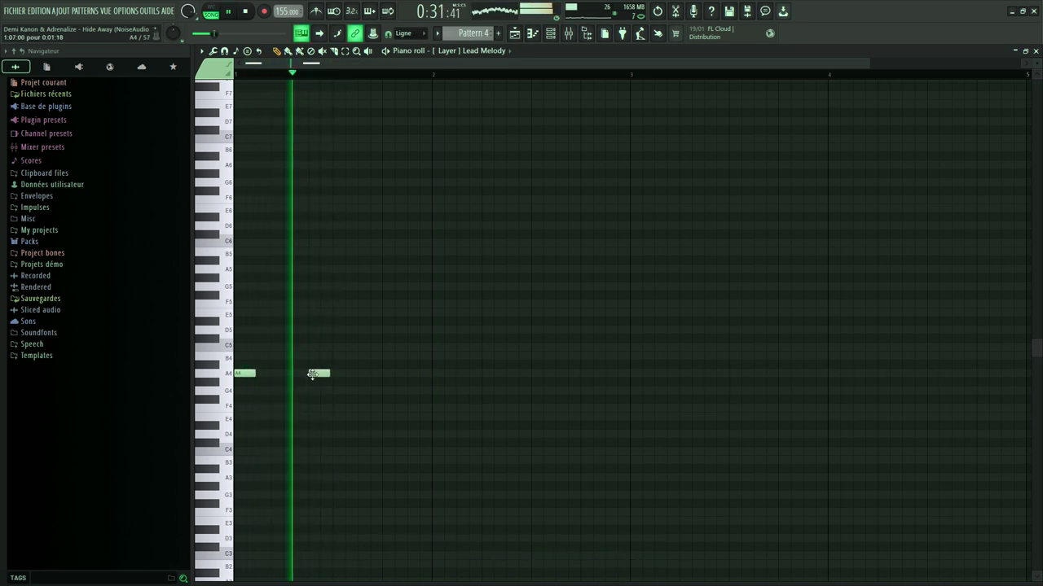
Add short A4 notes on step 13 of bar 1 and step 3 of bar 2, and play them back
key(space)
click(388, 374)
key(space)
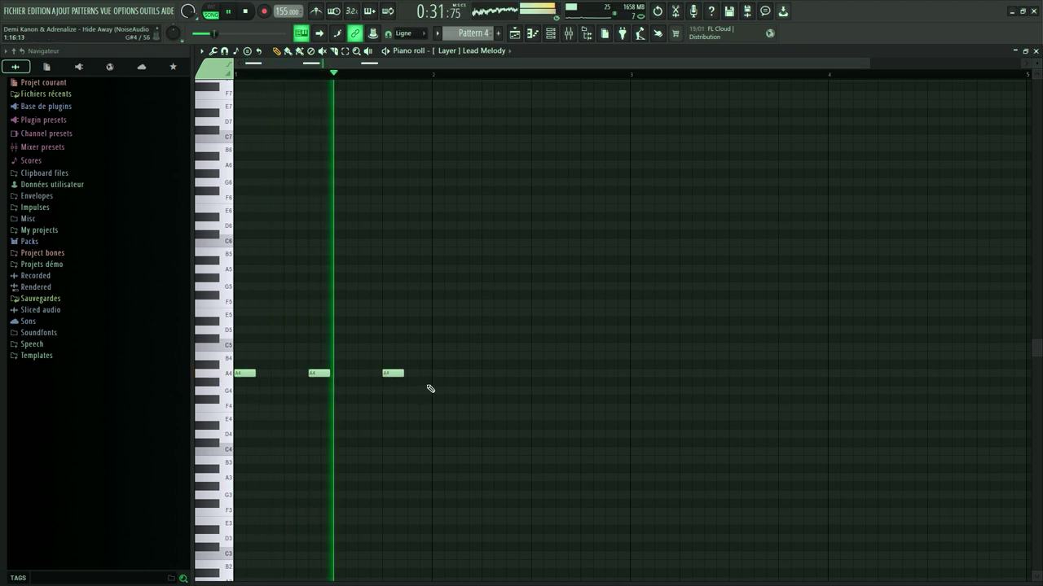
key(space)
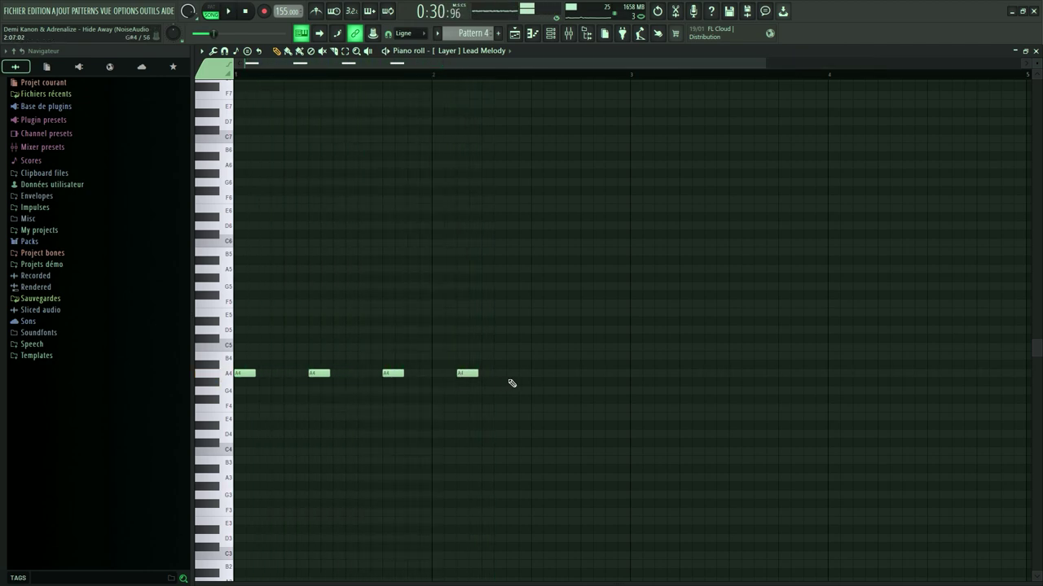
key(space)
click(562, 374)
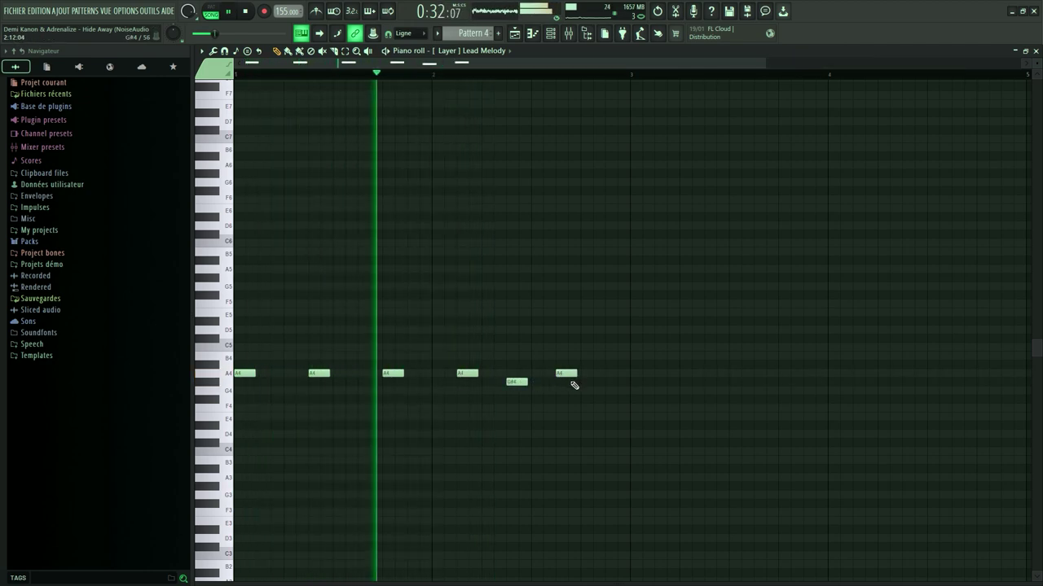
right_click(565, 374)
right_click(517, 382)
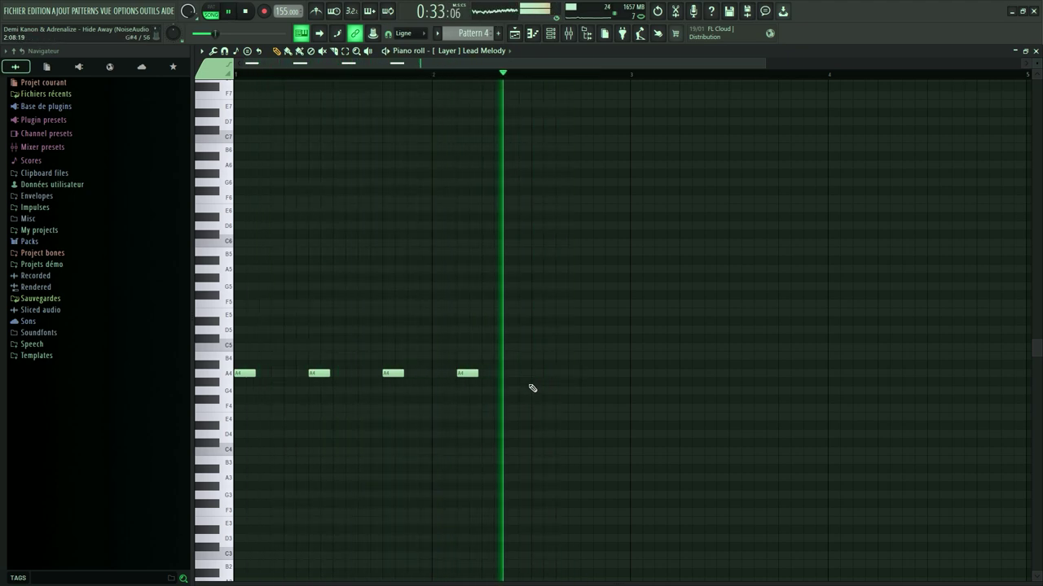
Add A4 on step 9 and G#4 on step 13 of bar 2, plus A4 at the start of bar 3, and play back
key(space)
click(530, 373)
click(631, 373)
key(space)
scroll(603, 407, down, 2)
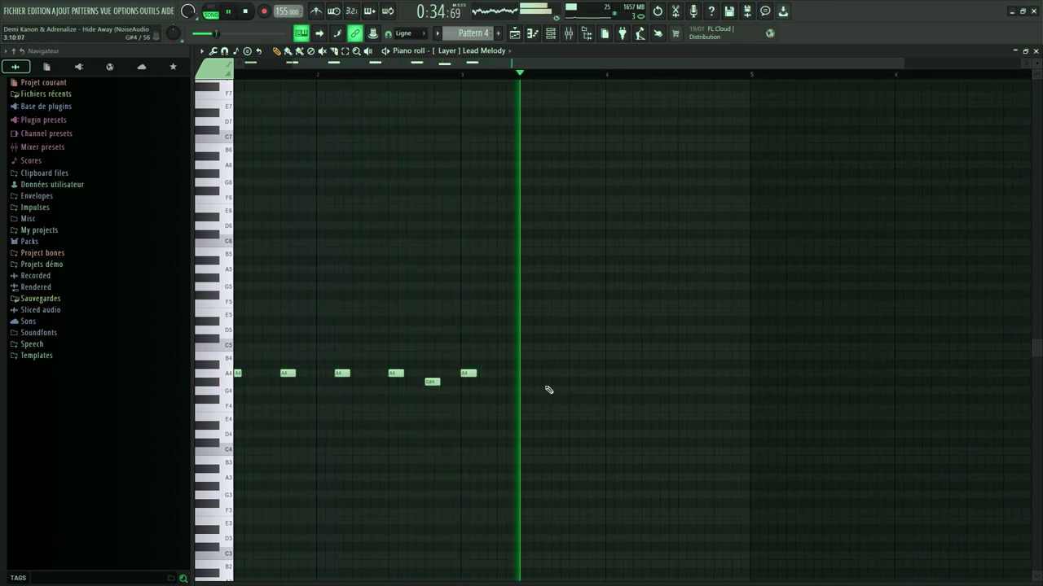
key(space)
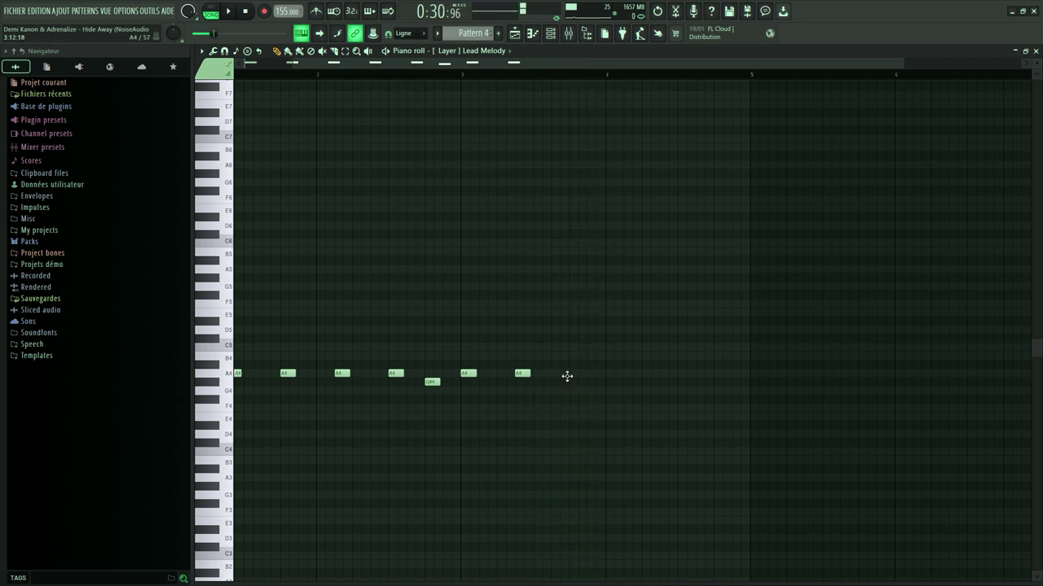
key(space)
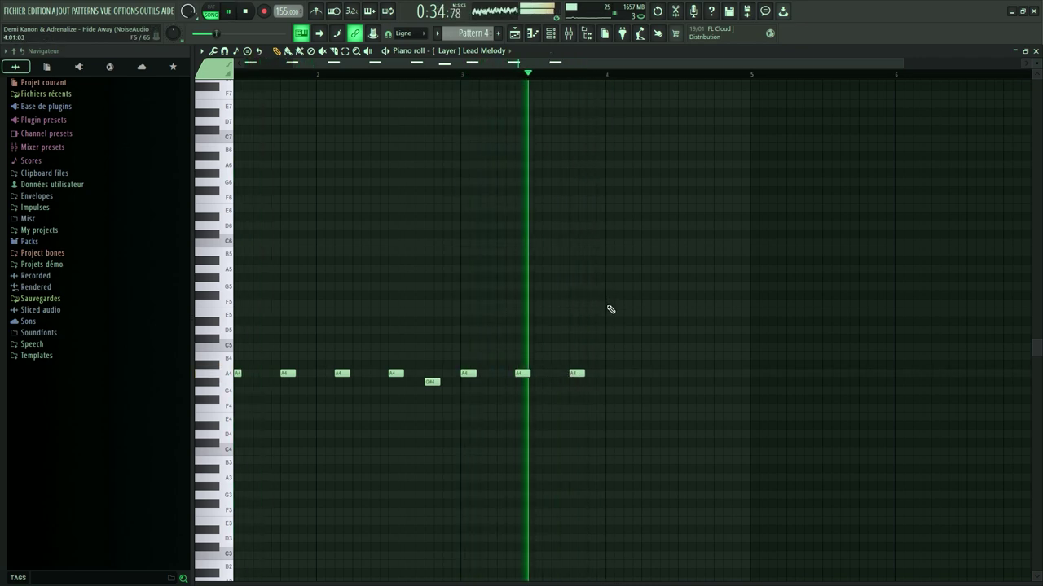
click(763, 373)
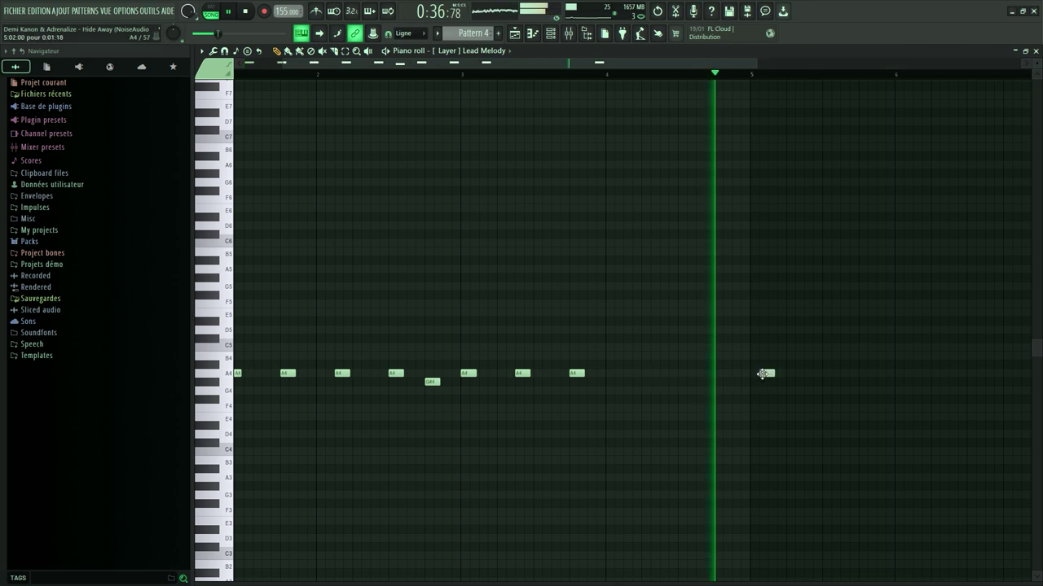
Repeat the opening phrase from step 7 of bar 3 through the first note of bar 5, and play it back
scroll(670, 376, down, 2)
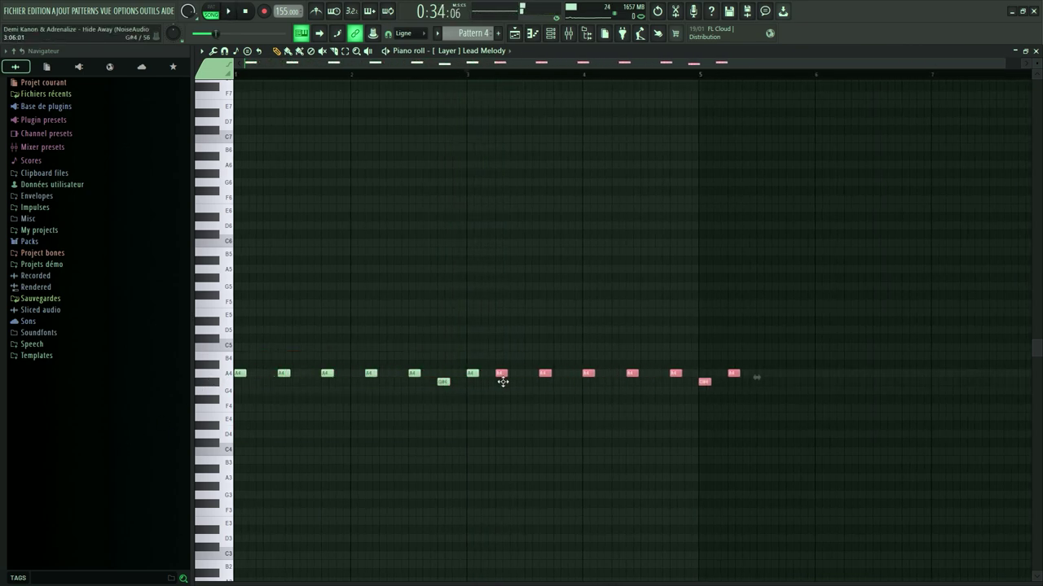
key(space)
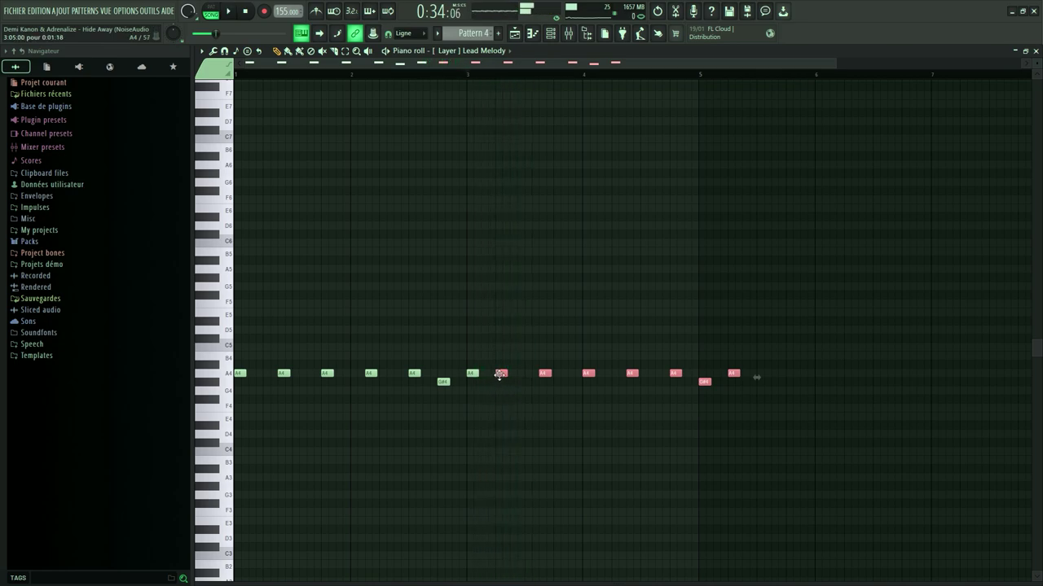
drag(508, 380, 526, 383)
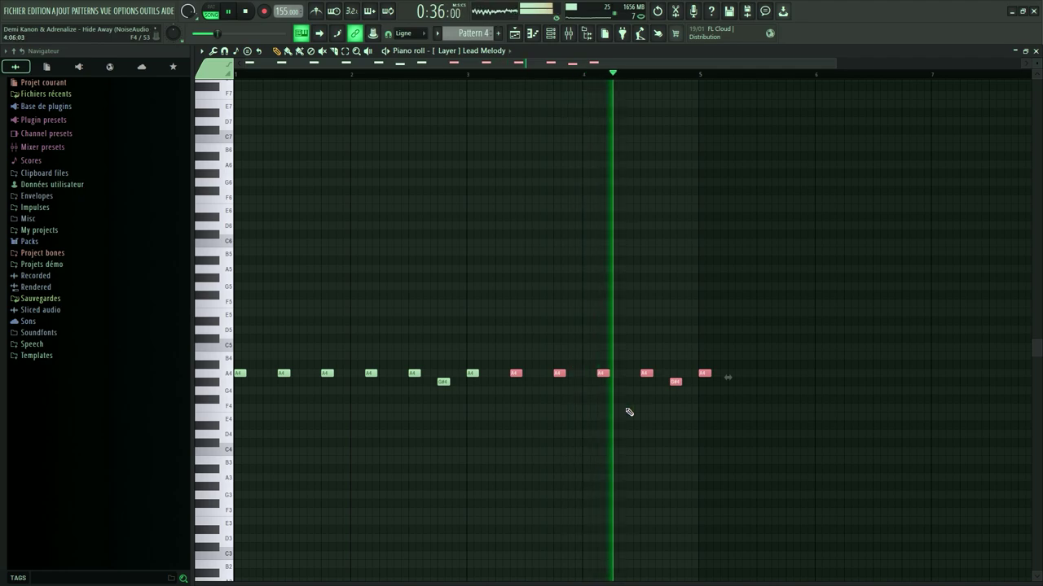
scroll(652, 407, up, 2)
right_click(603, 420)
Add an A4 note on step 7 of bar 5 and shorten it to one step
scroll(537, 384, up, 2)
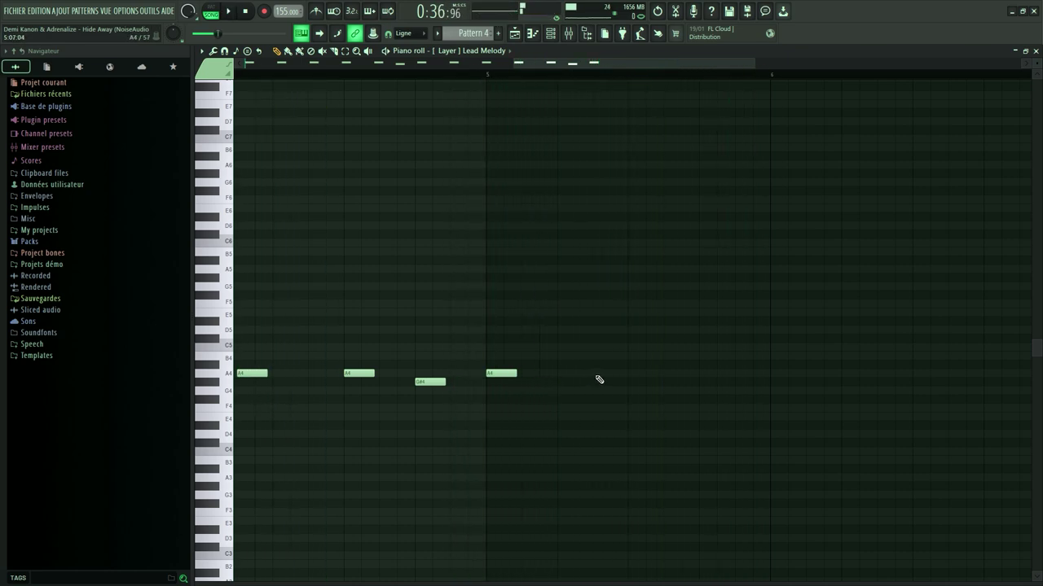
drag(622, 374, 605, 374)
scroll(607, 376, up, 3)
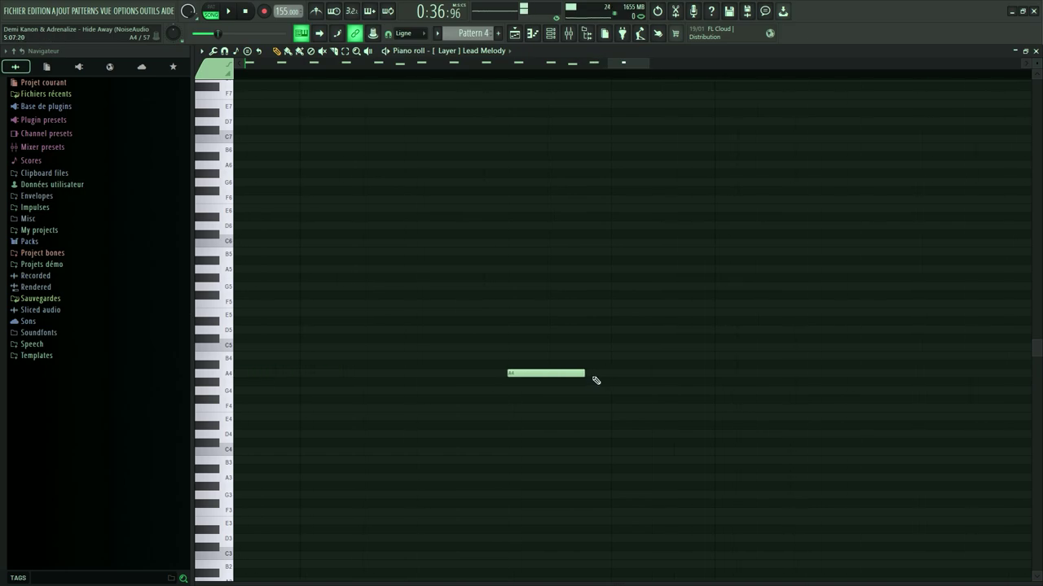
scroll(611, 376, down, 6)
key(space)
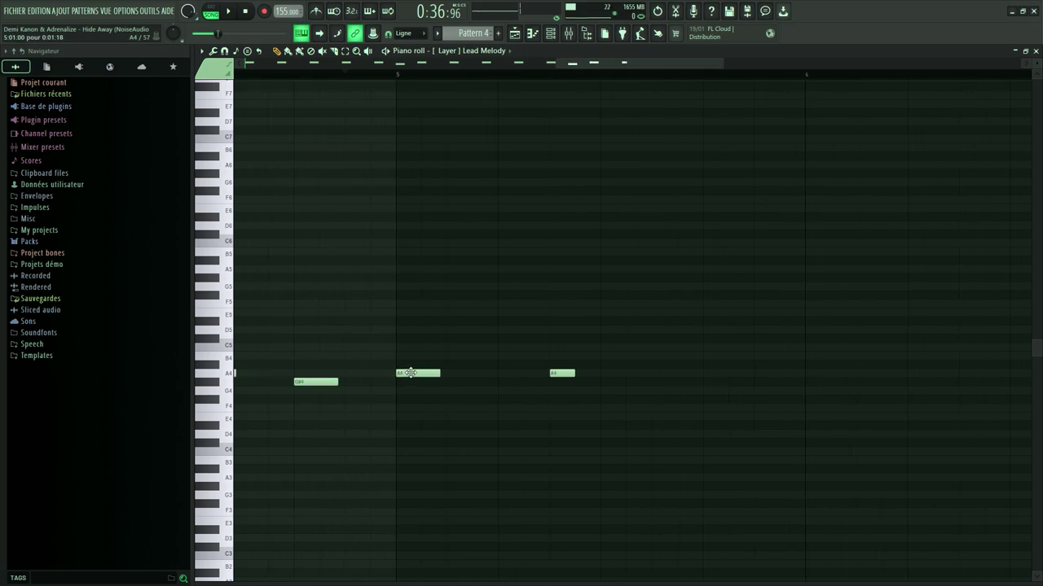
Follow the one-step note with a longer A4 on step 9 of bar 5, and copy the pair to start on step 15
scroll(481, 391, down, 1)
key(space)
drag(574, 383, 525, 377)
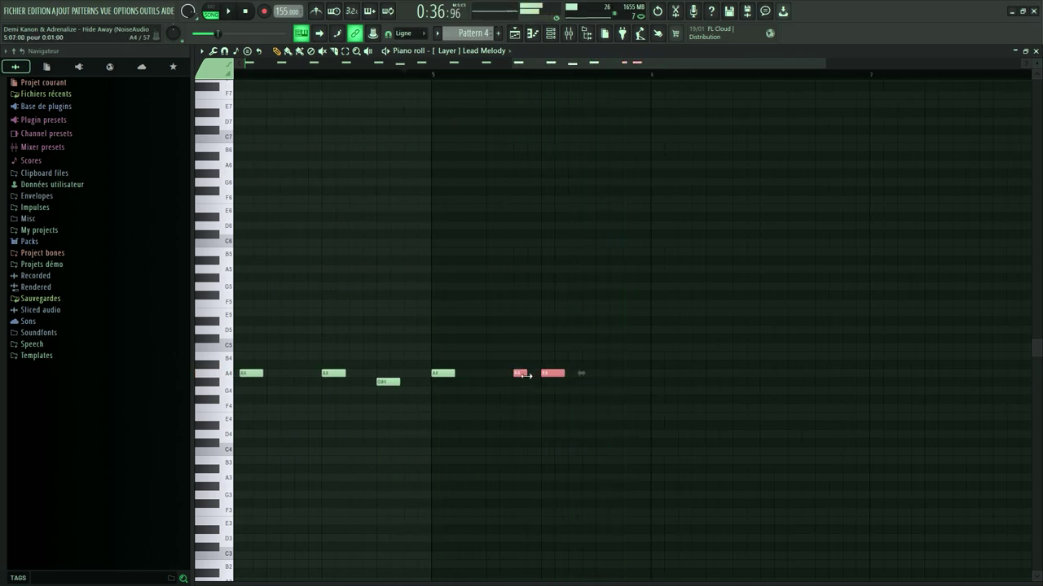
key(space)
scroll(663, 383, down, 1)
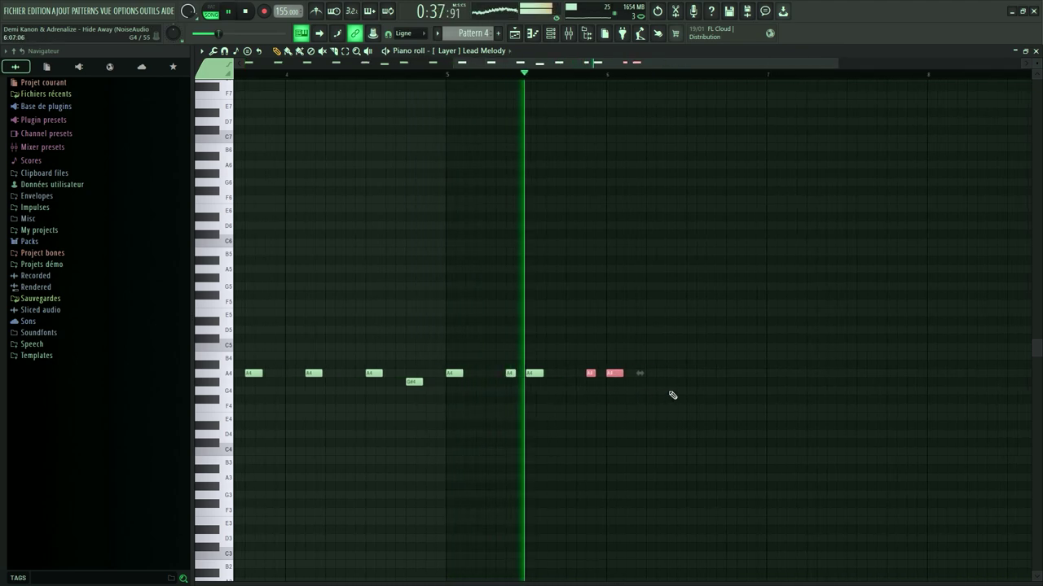
Copy the short-long A4 pair twice more in bar 6, starting on steps 7 and 15
drag(616, 375, 772, 375)
scroll(586, 405, down, 2)
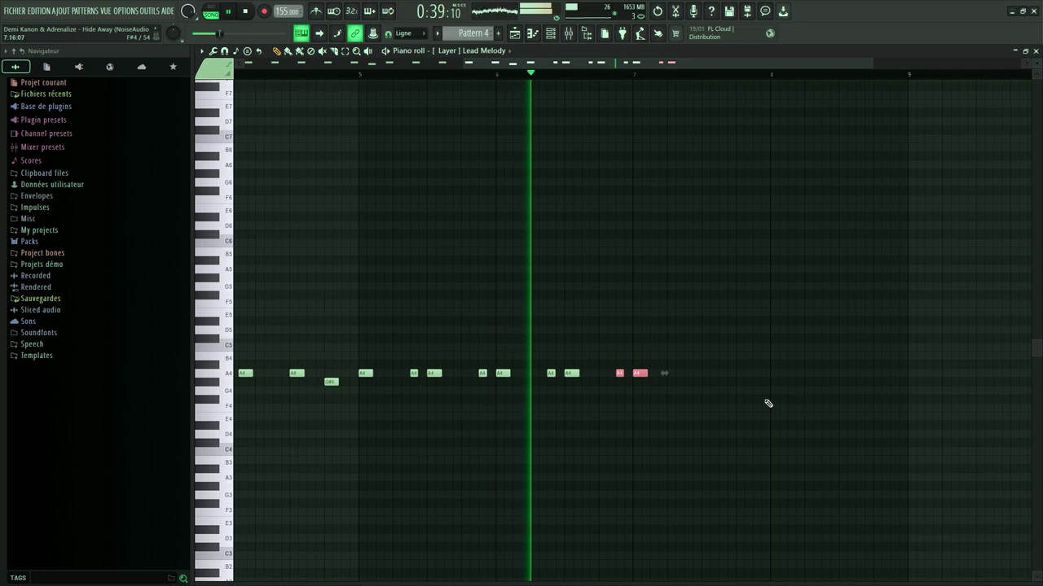
right_click(621, 375)
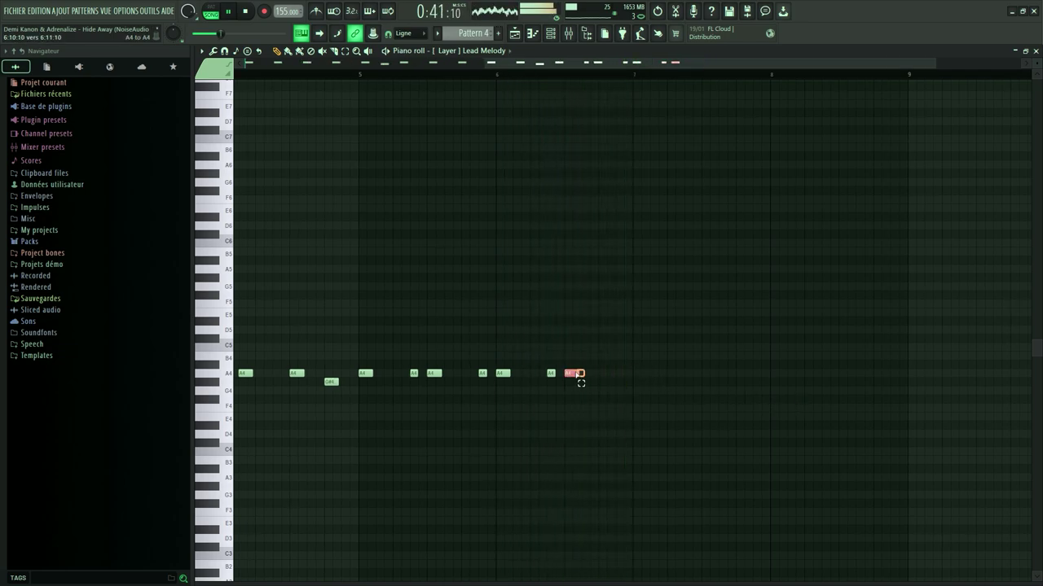
click(650, 385)
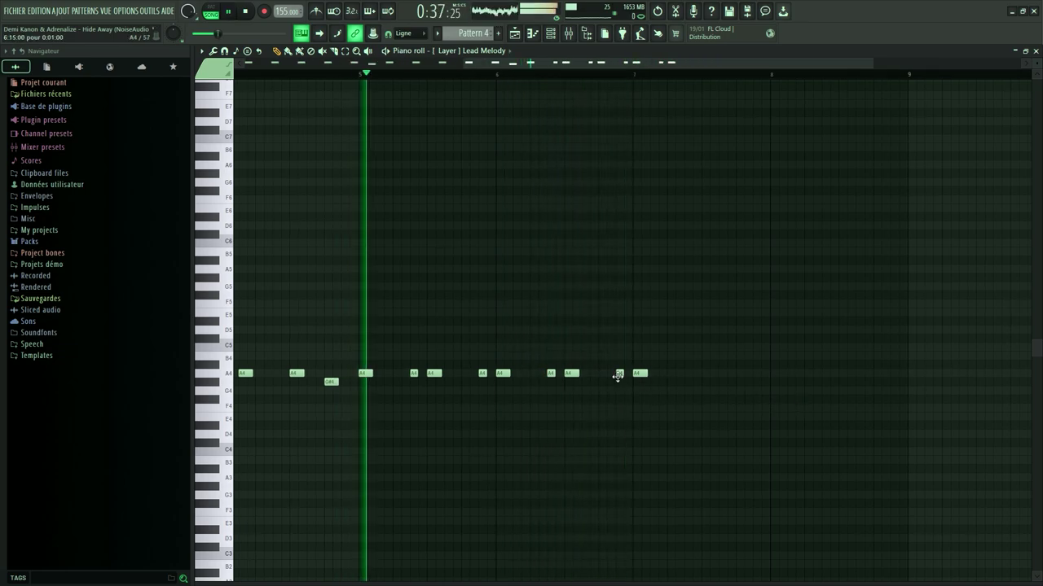
Continue bar 7 with alternating short and longer A4 notes from step 3 to step 9, and play them back
scroll(706, 416, right, 2)
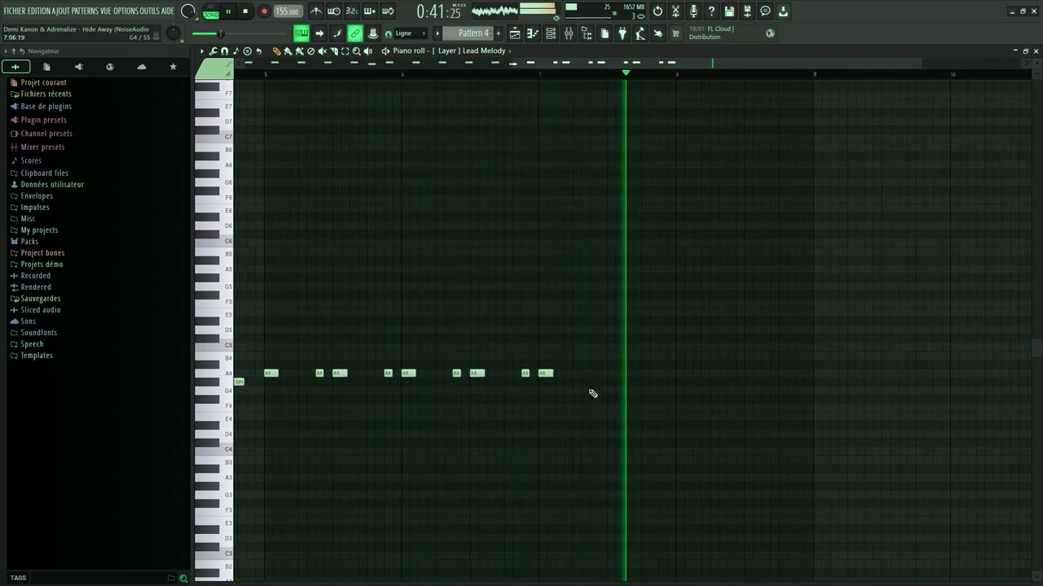
ctrl+scroll(582, 386, up, 2)
key(space)
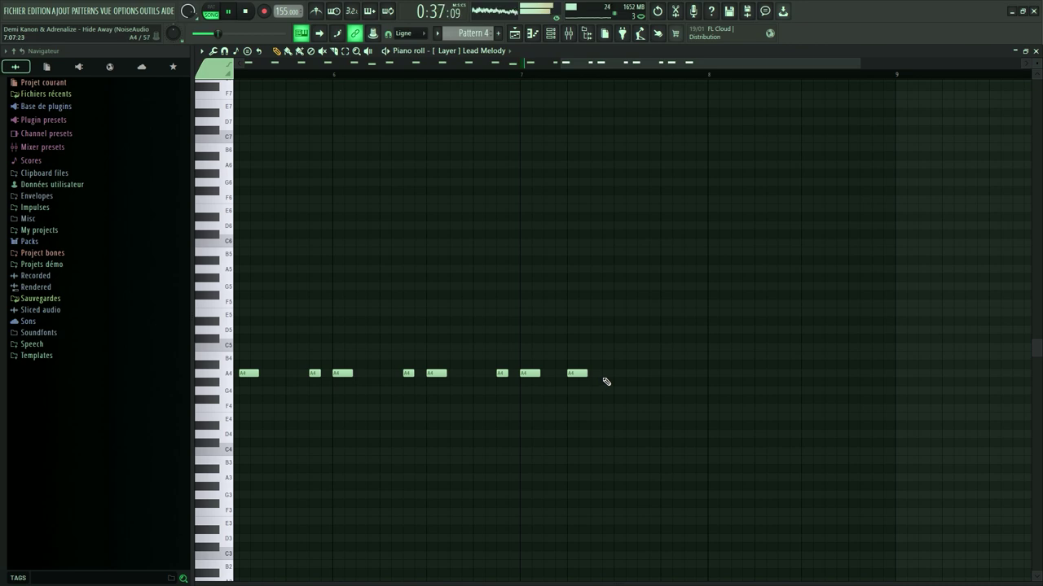
key(space)
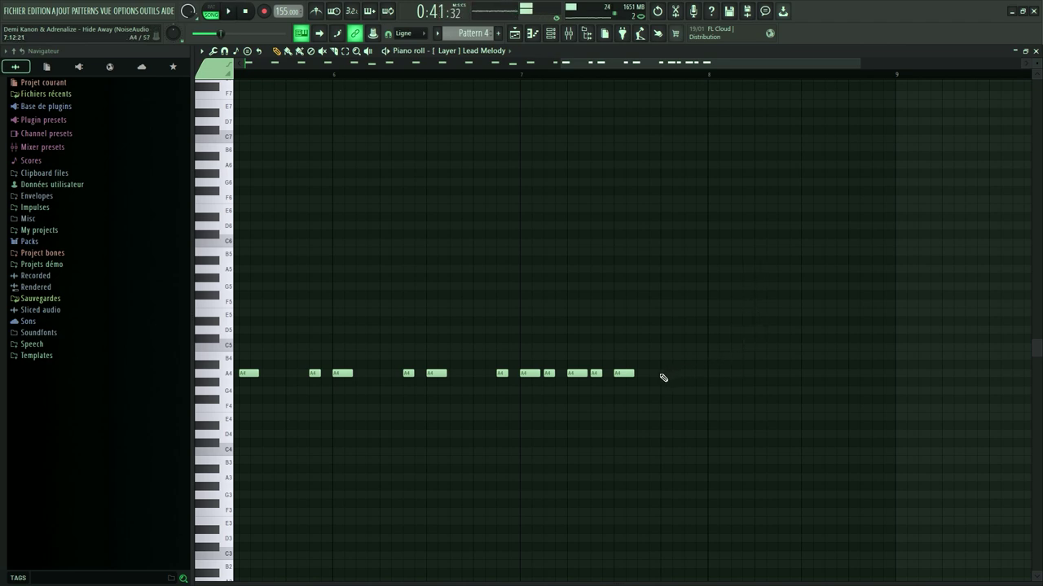
Duplicate the alternating A4 notes until they fill bar 8, and delete the surplus note at the start of bar 9
key(ctrl+b)
key(space)
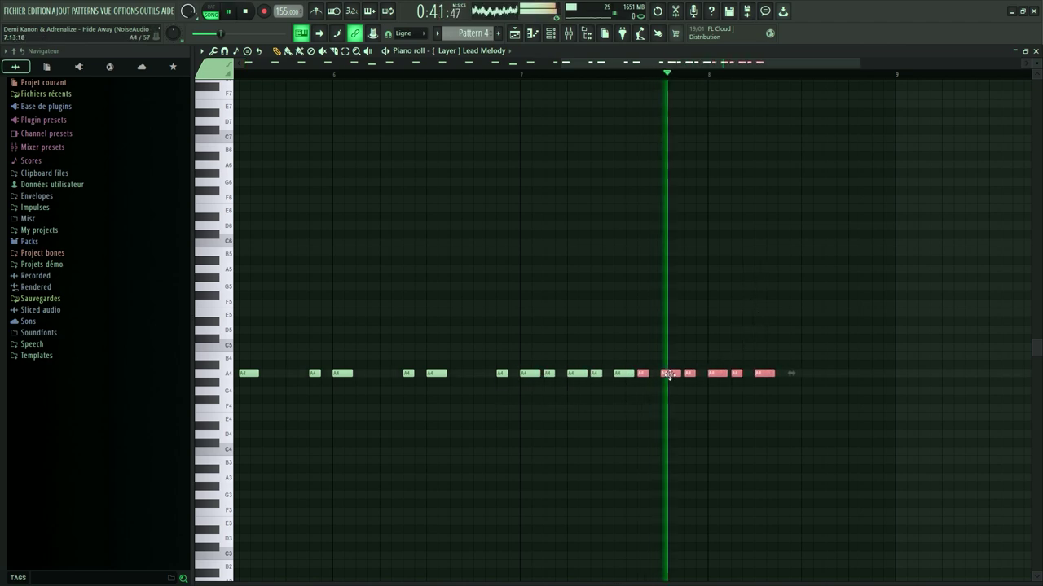
key(space)
key(ctrl+b)
key(space)
key(space)
key(space)
right_click(899, 374)
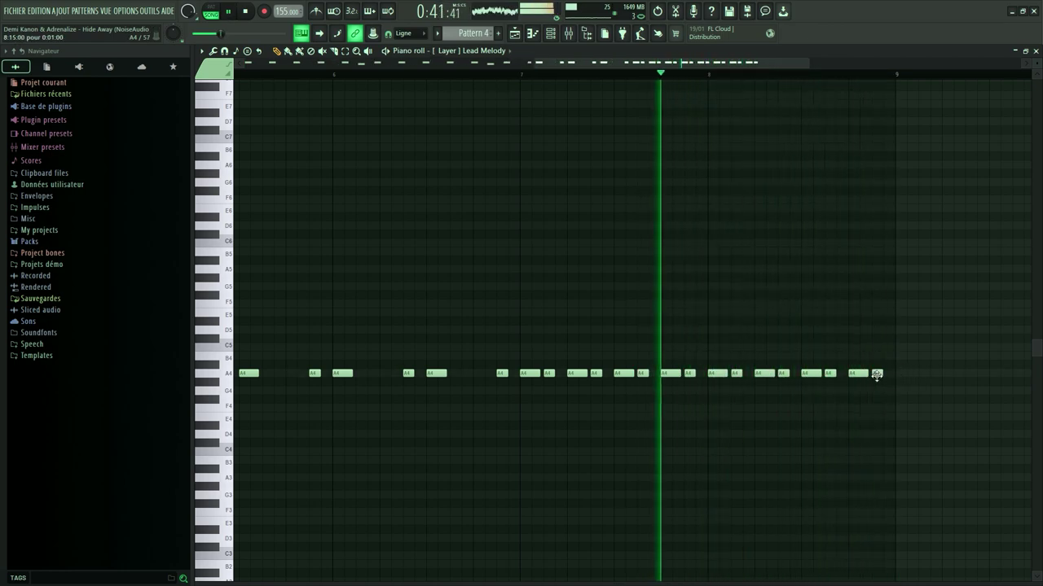
Lower the A4 note on step 13 of bar 8 to G#4 and play back the pattern
key(shift+Down)
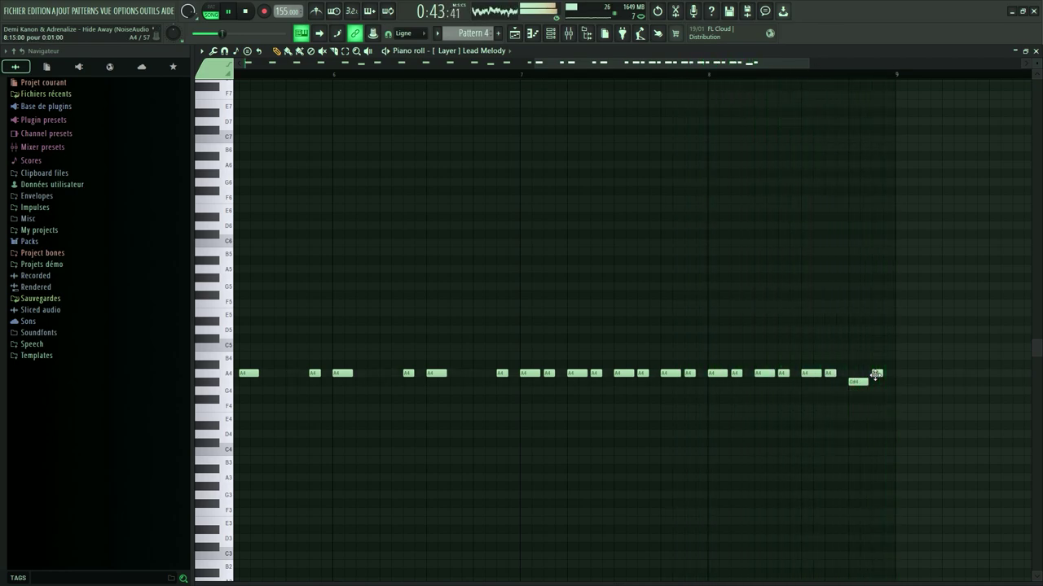
scroll(875, 374, down, 3)
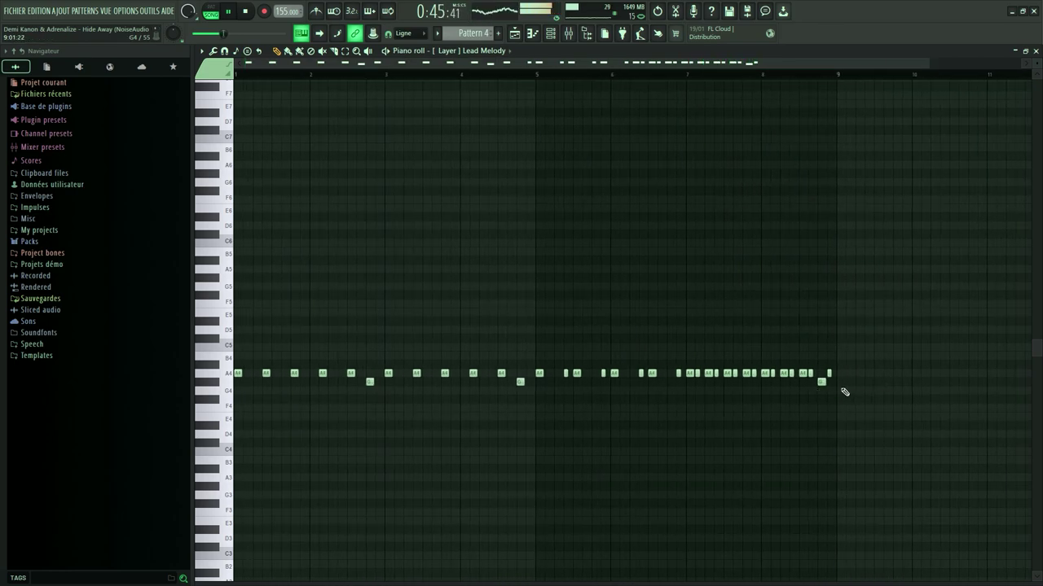
scroll(649, 361, down, 1)
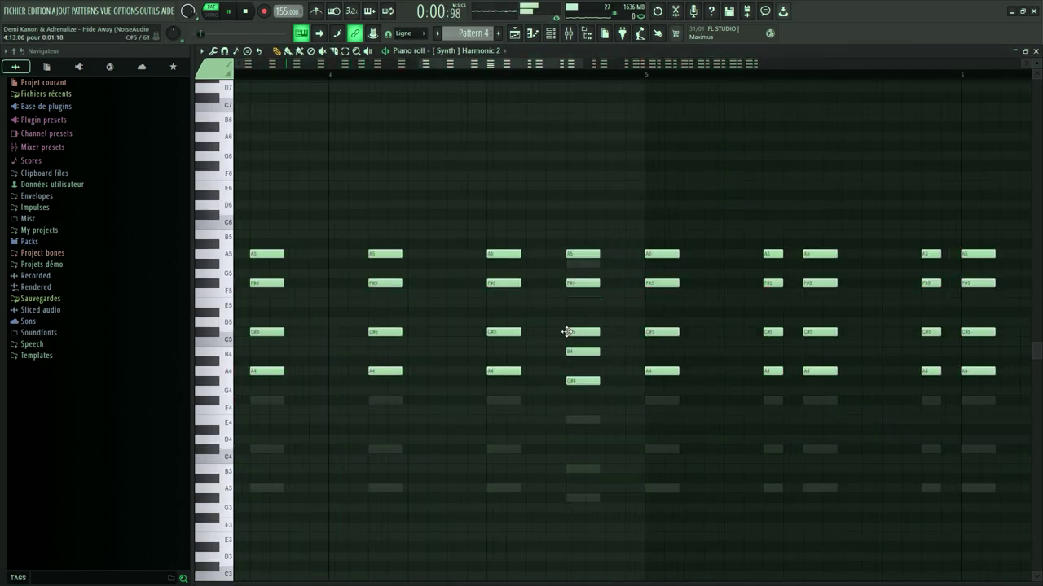
Place the Top Kick 1 sample on track 12, and Clap 1 at bar 5 and Ride 1 at bar 21 on track 13
drag(85, 400, 421, 296)
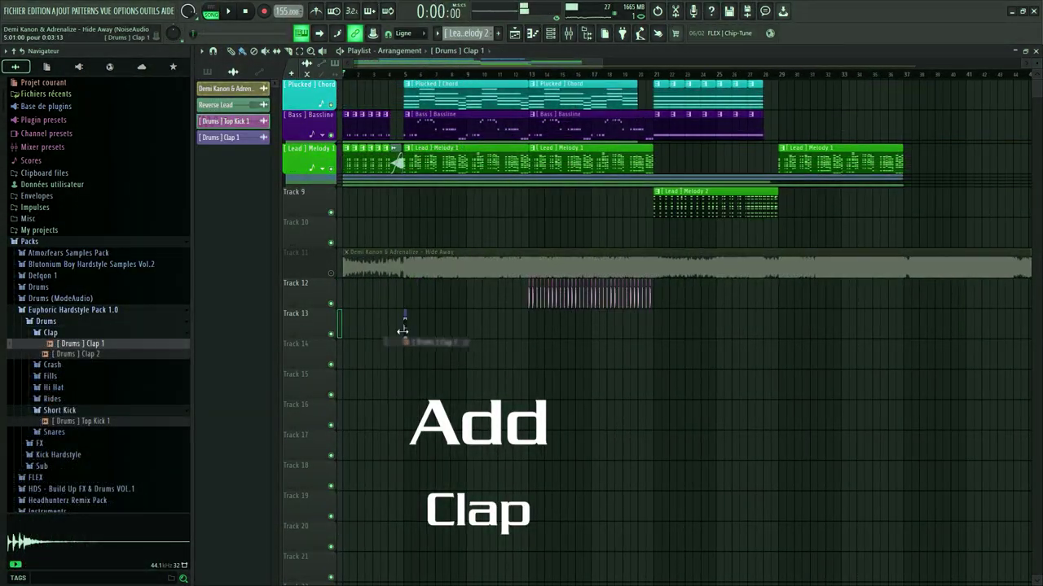
drag(400, 334, 421, 329)
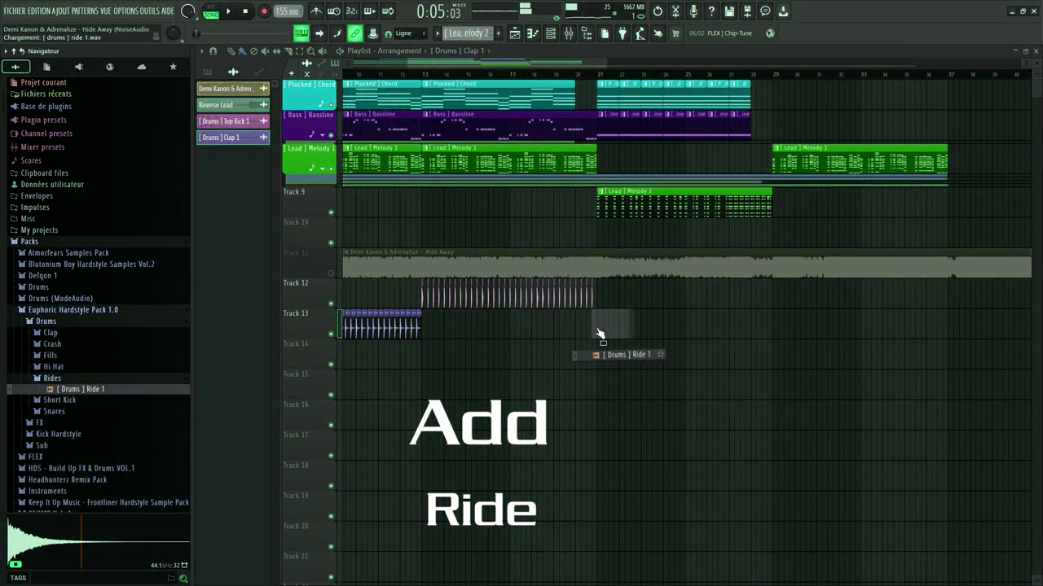
drag(599, 334, 600, 329)
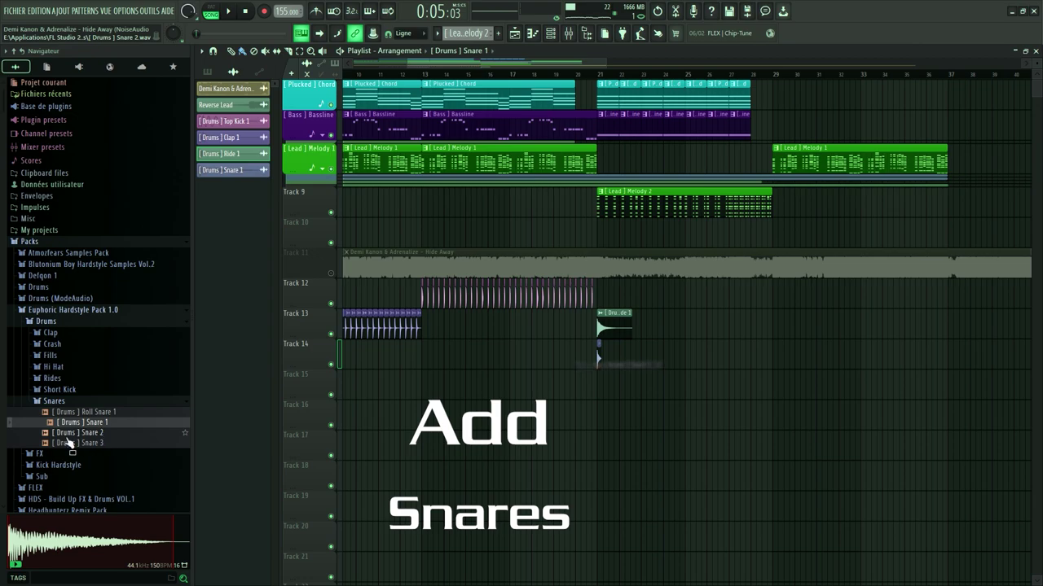
Add Snare 2 on track 15 at bar 21, and duplicate the ride and snare clips to follow the Melody 2 rhythm up to bar 28
drag(122, 432, 160, 437)
drag(594, 378, 597, 379)
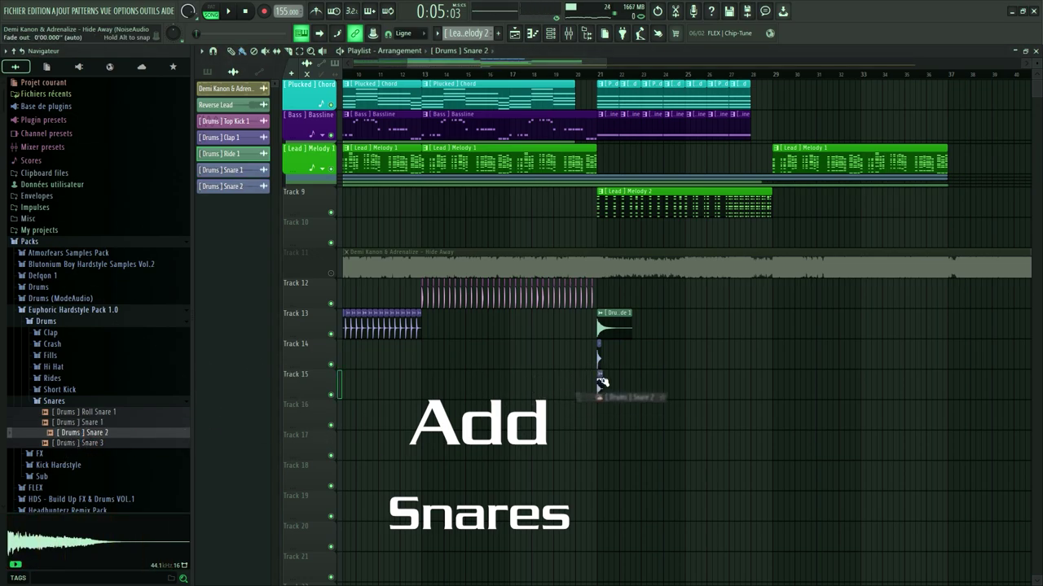
scroll(621, 373, up, 5)
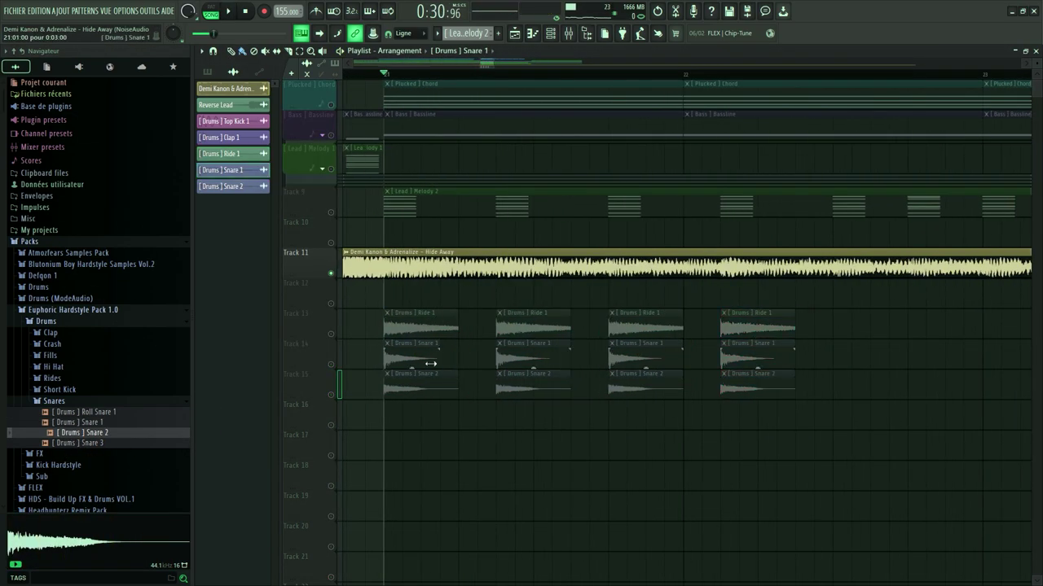
key(ctrl+b)
key(ctrl+b)
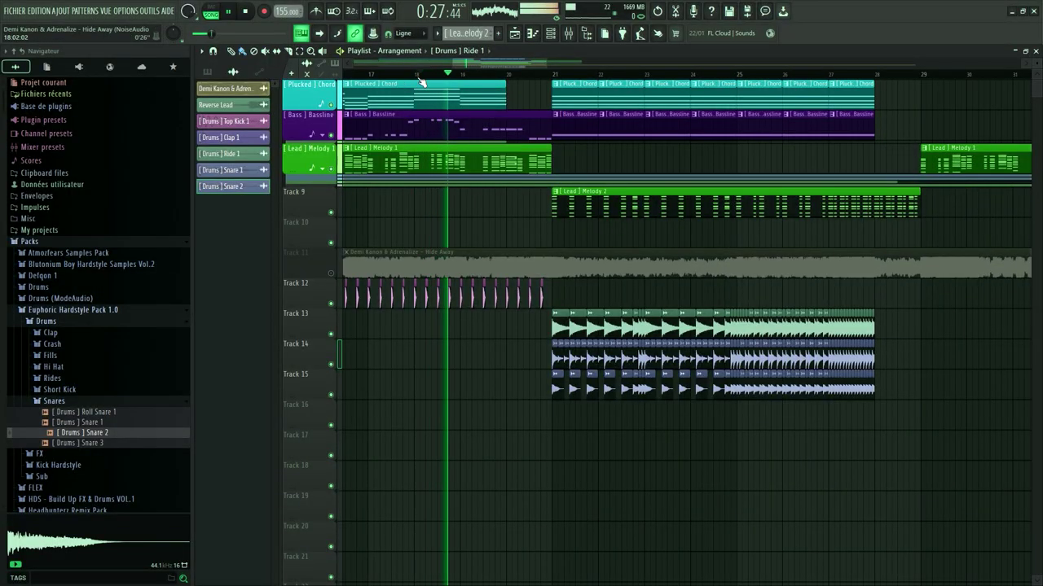
Lower the mixer volume of the Ride 1 and Snare 1 tracks during playback
click(568, 34)
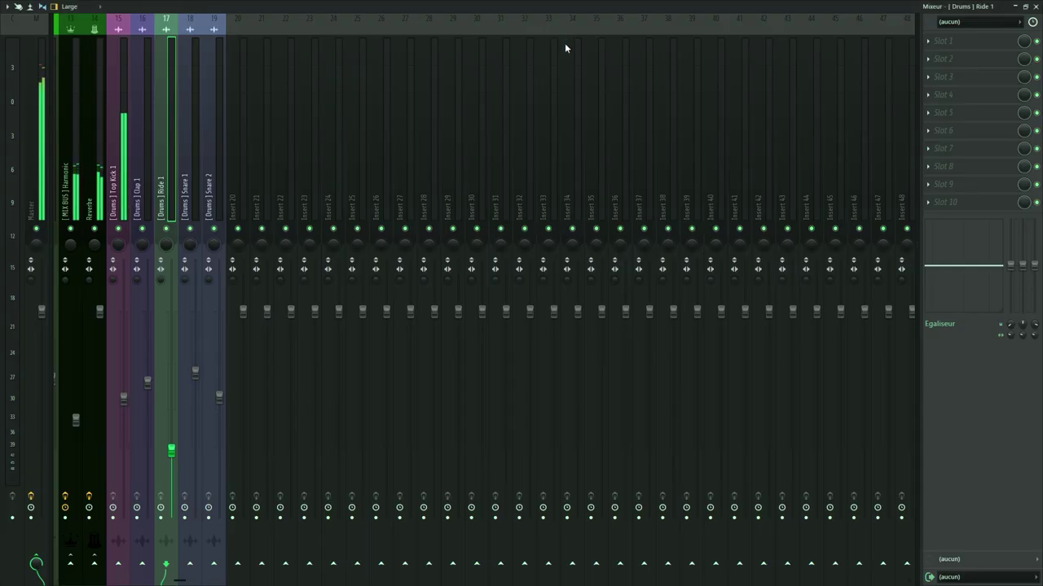
scroll(424, 173, left, 4)
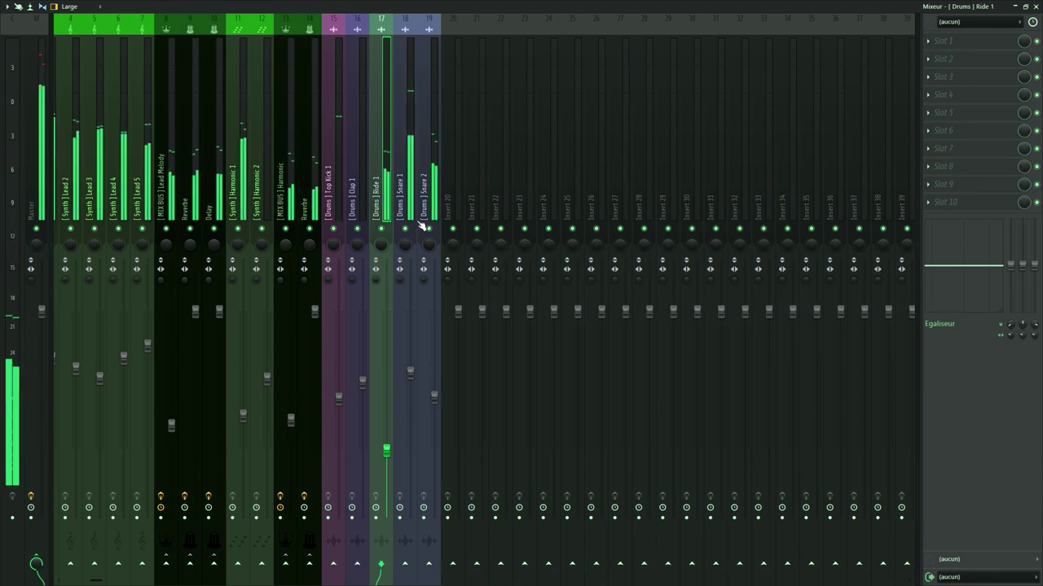
drag(387, 449, 391, 473)
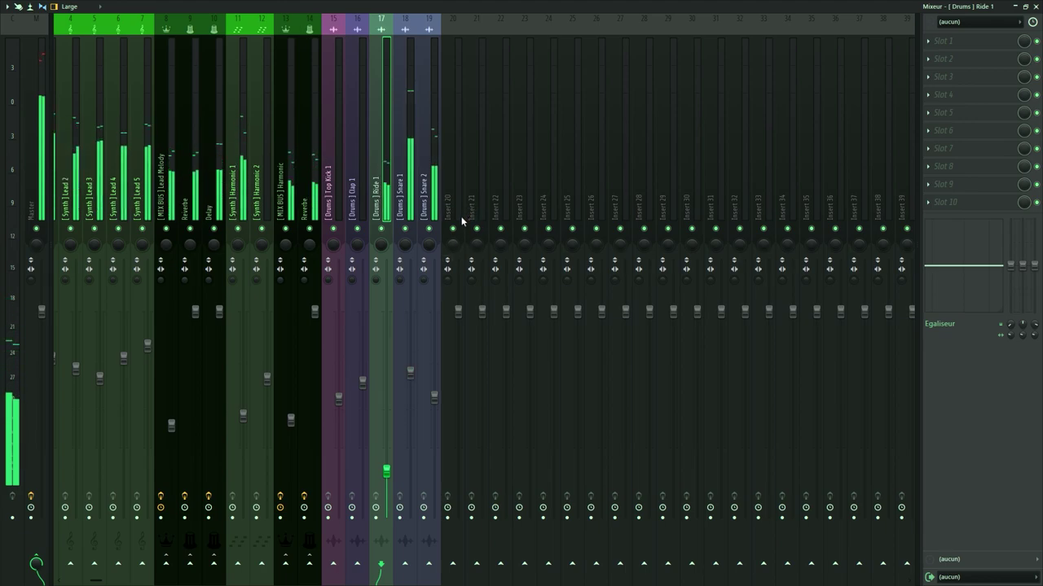
drag(411, 372, 434, 420)
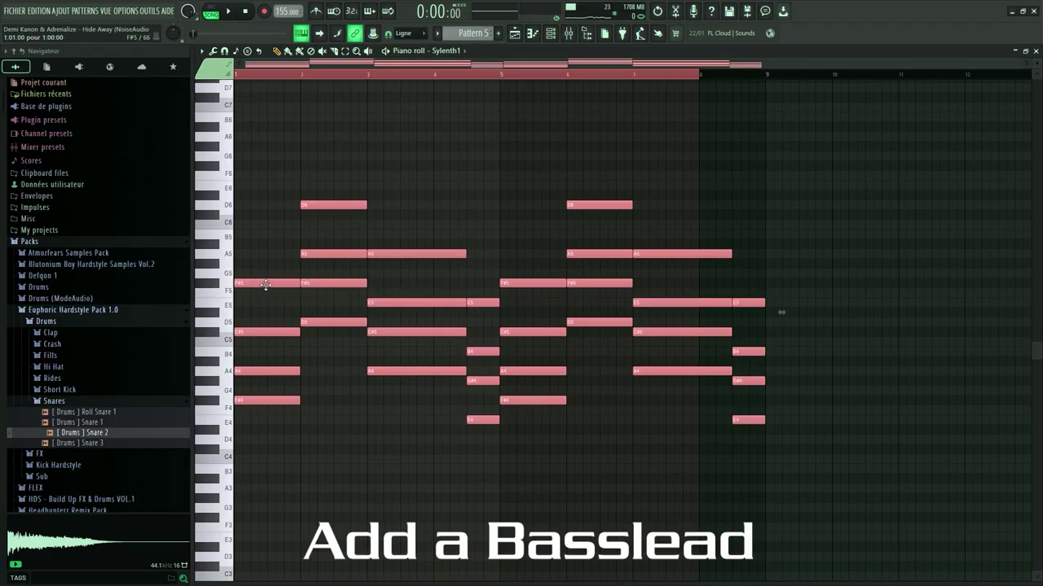
Deselect the chord notes in Pattern 5 of Sylenth1, switch playback to pattern mode and check the mixer
click(259, 251)
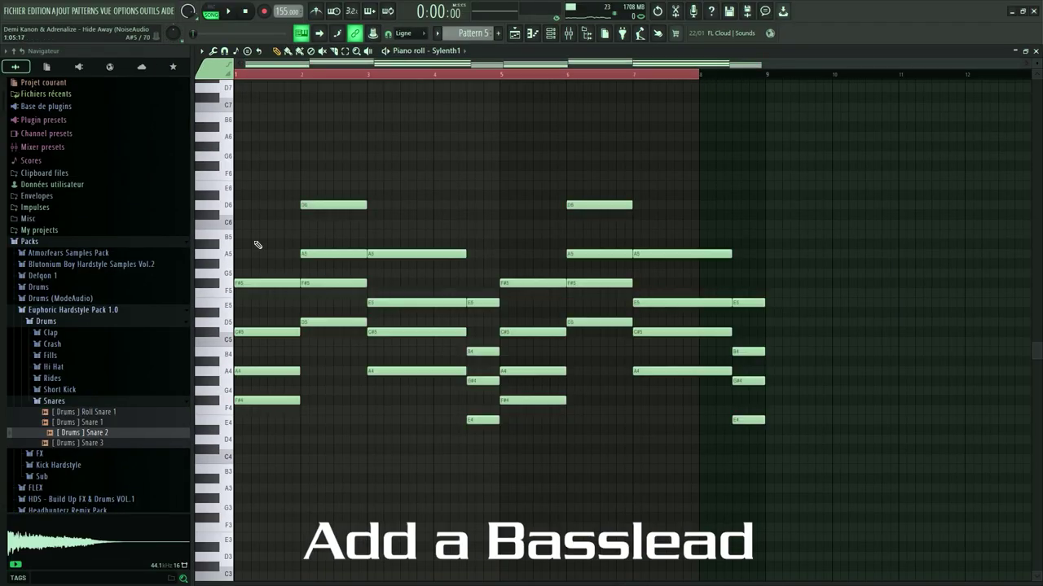
click(213, 13)
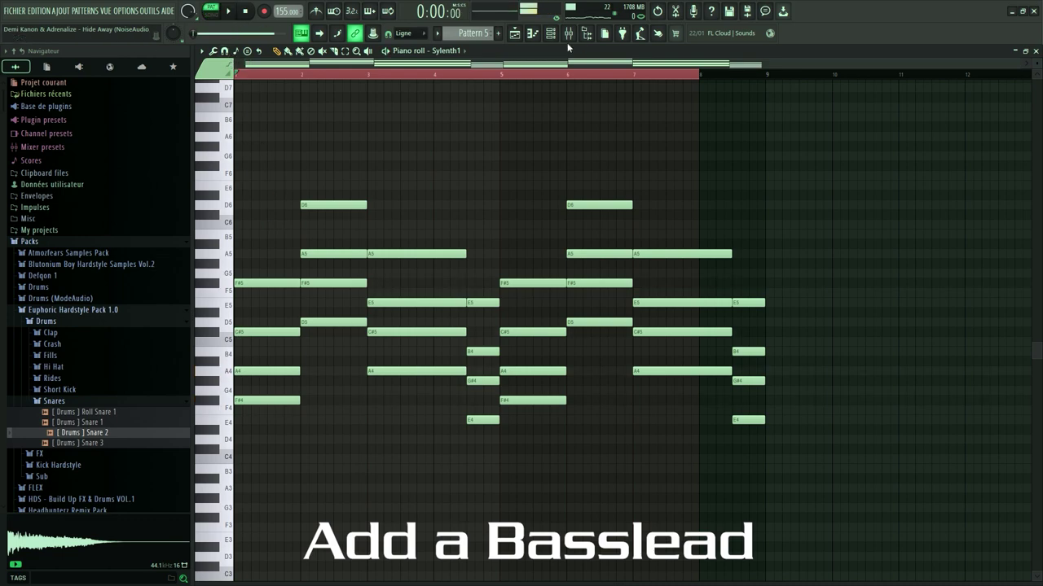
click(570, 34)
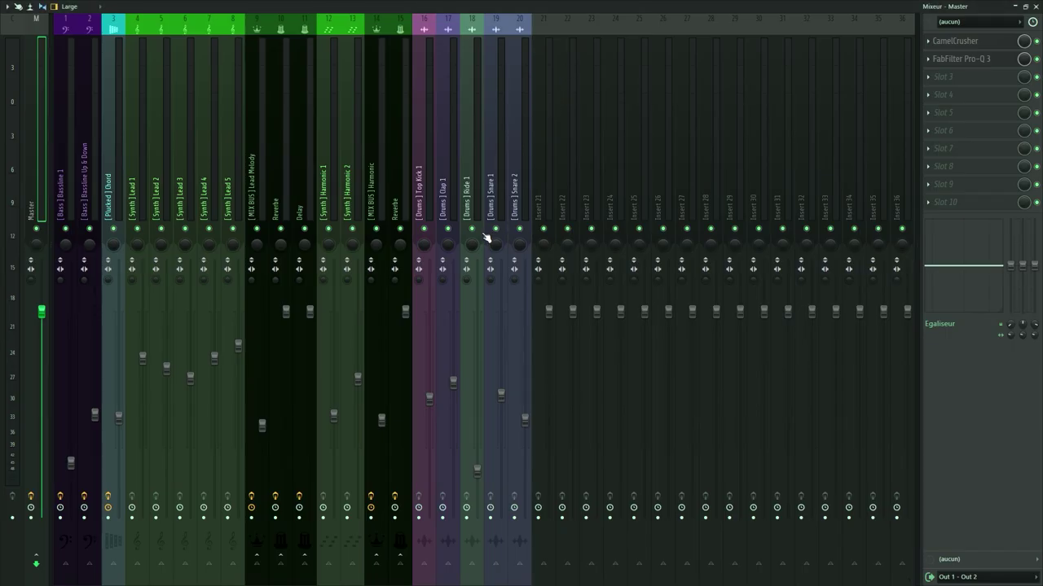
key(F9)
Rename the Sylenth1 channel as [ Synth ] Basslead, colour it green and route it to mixer track 21
click(550, 35)
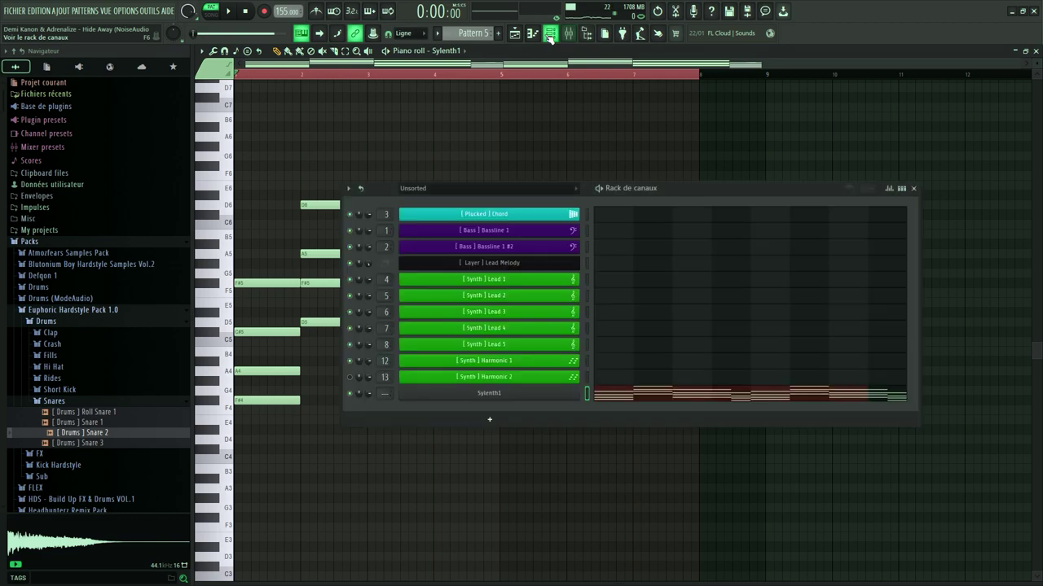
right_click(575, 389)
click(616, 419)
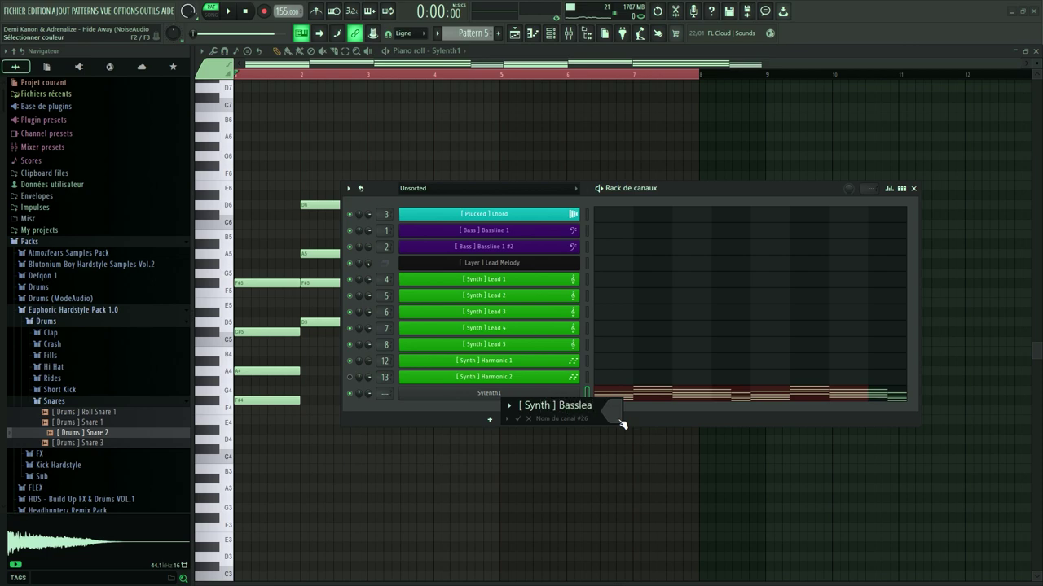
click(621, 424)
click(671, 482)
click(791, 565)
key(Return)
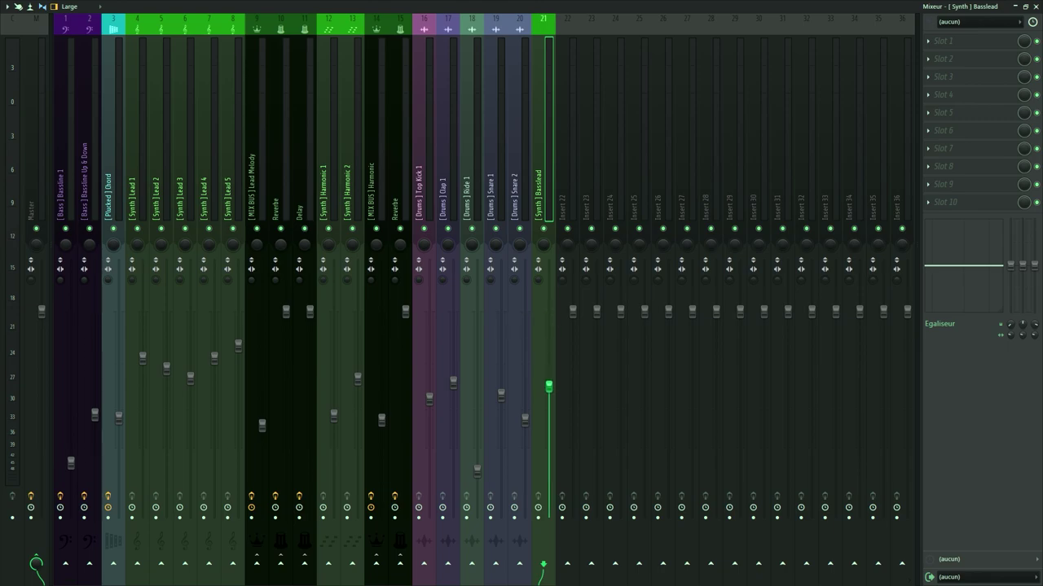
Add Kickstart to the Basslead mixer track with a 1/4 ducking curve at 92% mix
click(948, 43)
click(860, 98)
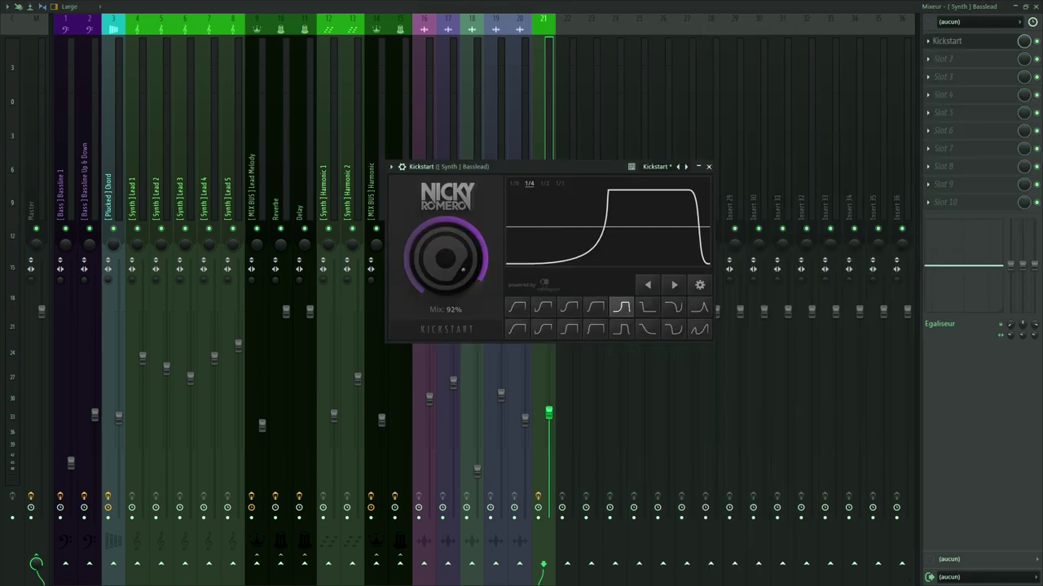
click(708, 167)
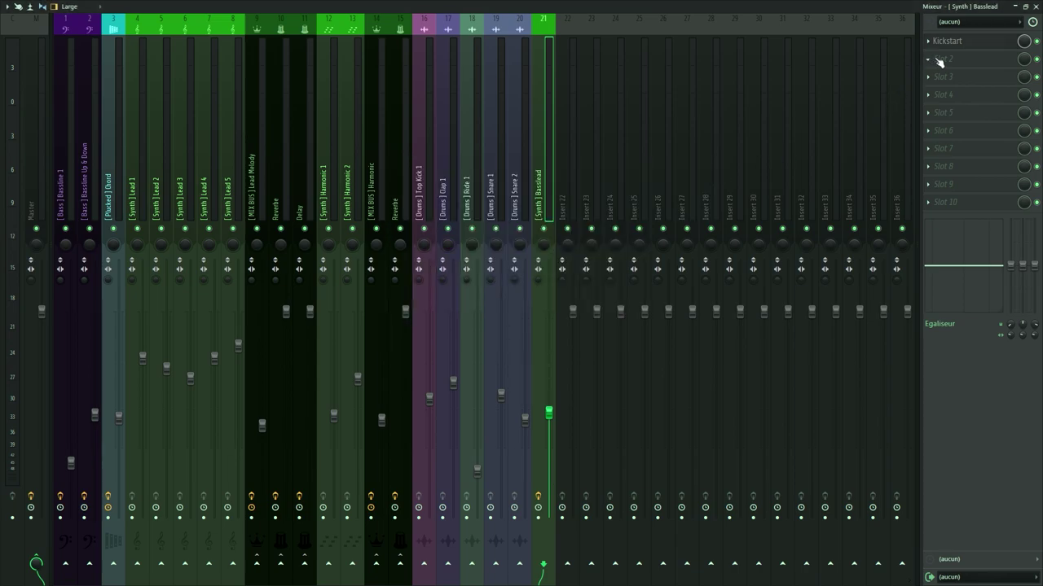
Add ValhallaRoom after Kickstart on the Basslead mixer track and load the user preset Plucked Reverbe
click(950, 147)
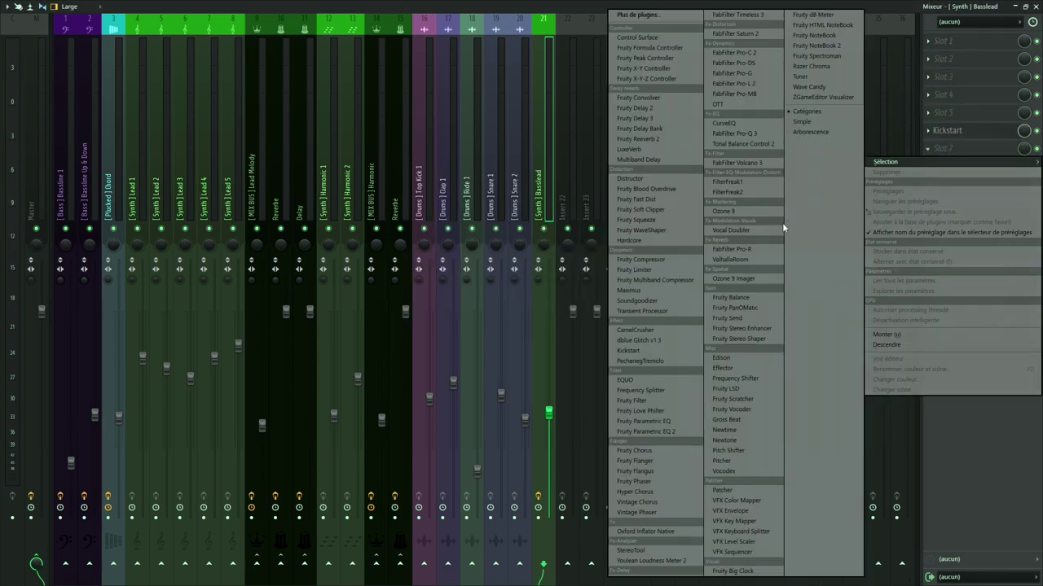
click(739, 259)
click(521, 339)
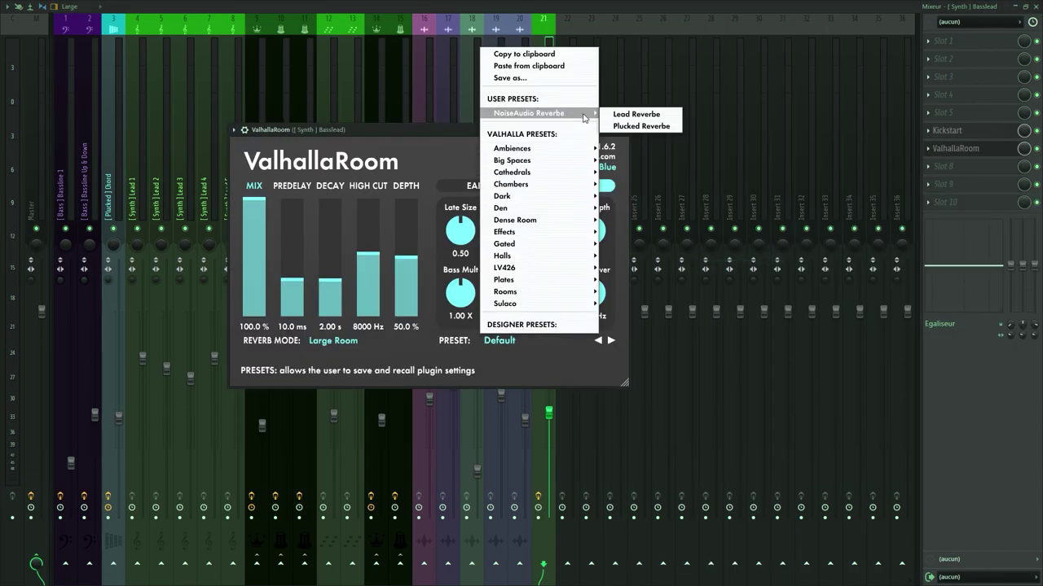
click(635, 125)
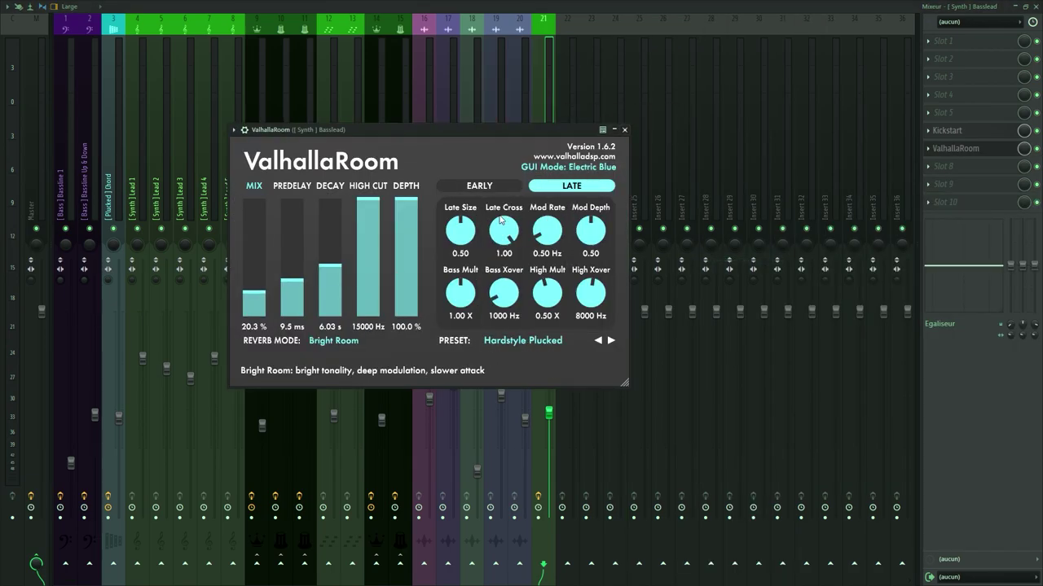
drag(503, 130, 506, 134)
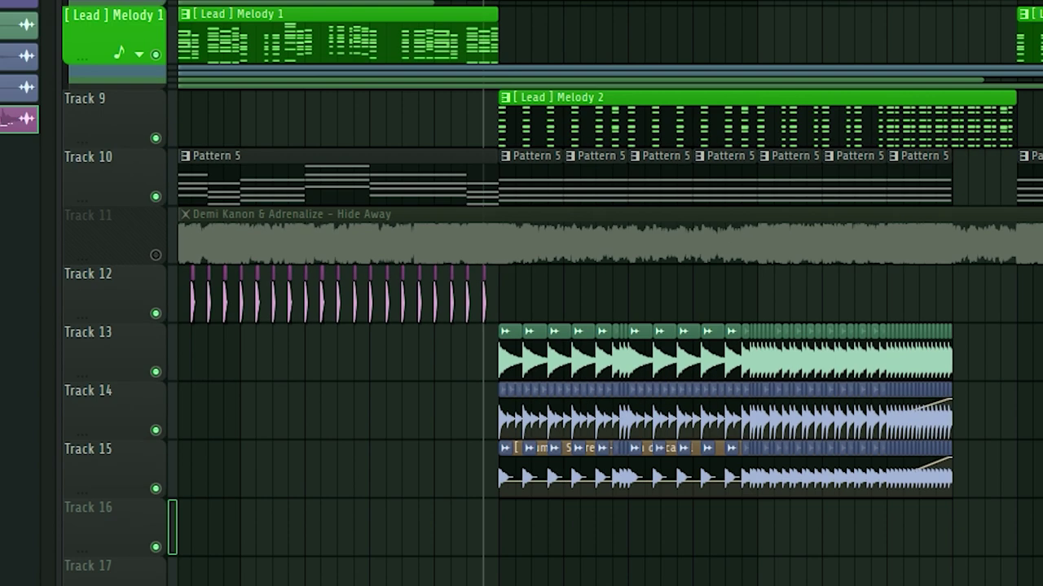
Place KSHMR Short Fill 10 - 138BPM on track 16 at bar 28, time-stretch it to fill the bar and play it back
drag(108, 156, 749, 430)
scroll(749, 430, up, 4)
double_click(814, 415)
right_click(411, 167)
click(442, 197)
click(522, 320)
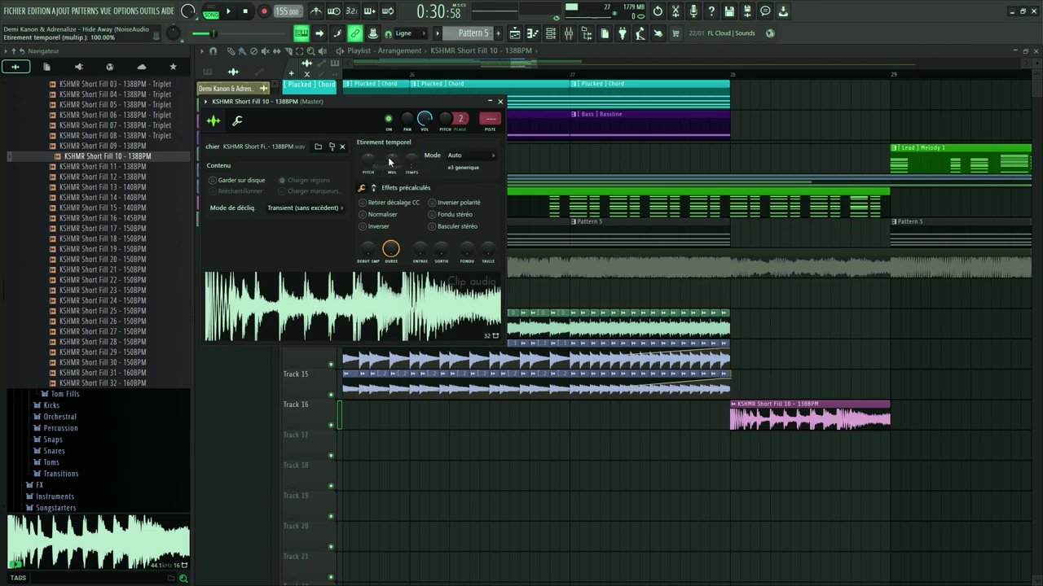
click(500, 101)
click(659, 74)
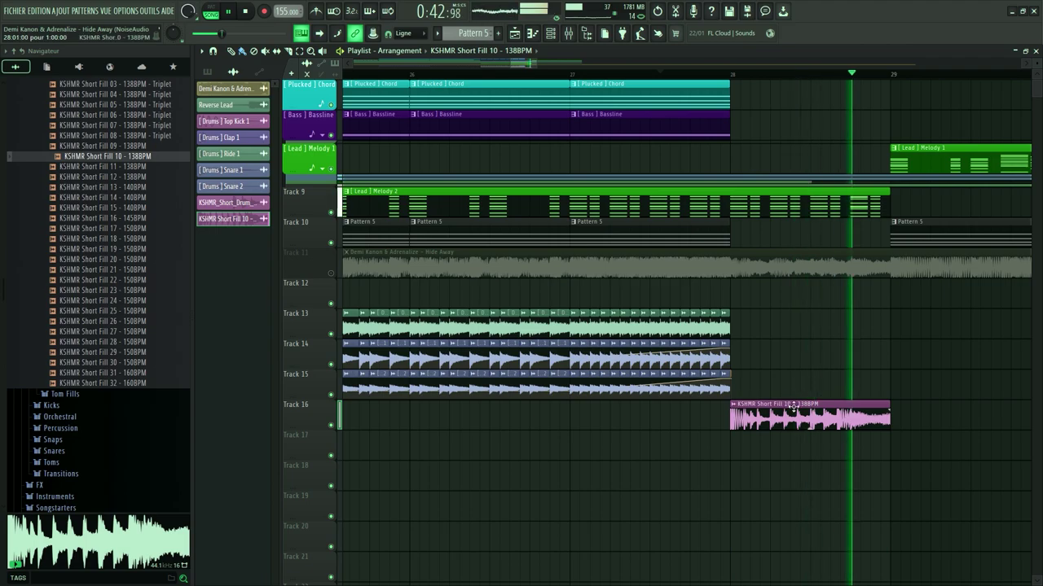
key(space)
Audition the KSHMR short fills from 14 to 25 and place a second fill on track 17 near the end of bar 28
scroll(739, 424, down, 2)
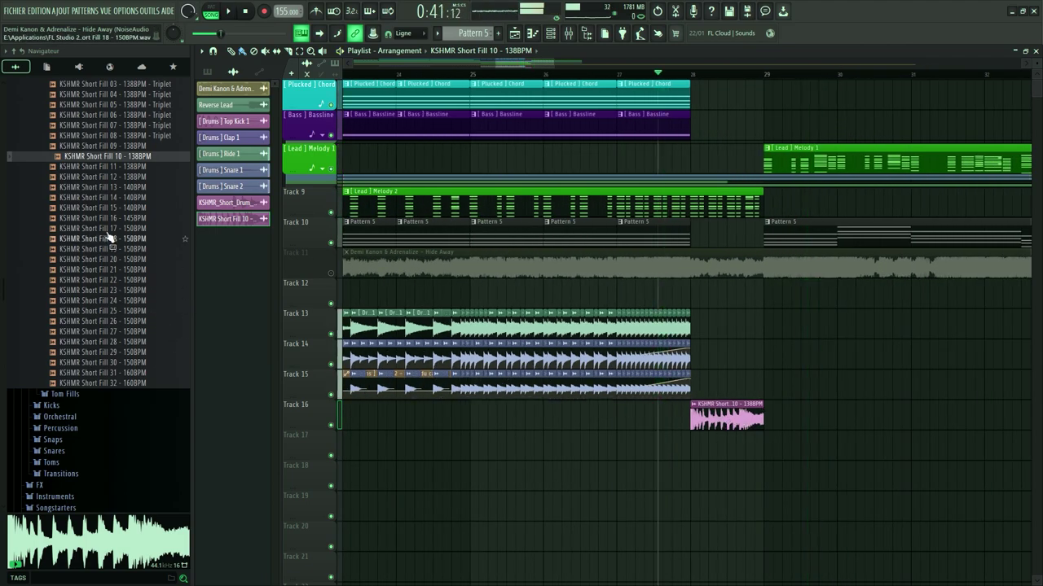
click(98, 198)
click(102, 217)
click(105, 229)
click(106, 239)
click(107, 248)
click(110, 269)
click(112, 279)
click(116, 290)
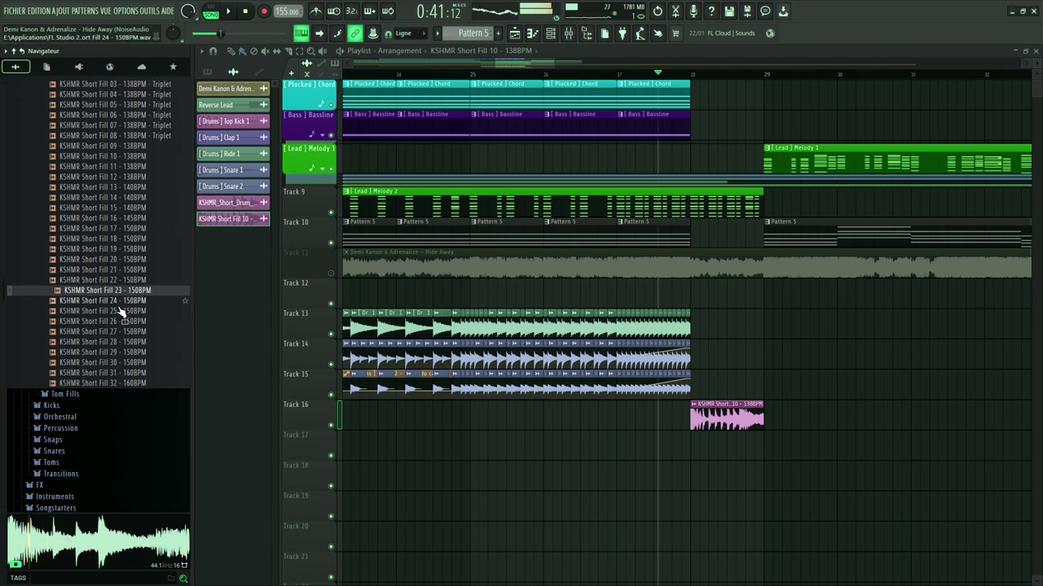
click(121, 301)
click(128, 310)
drag(431, 399, 761, 444)
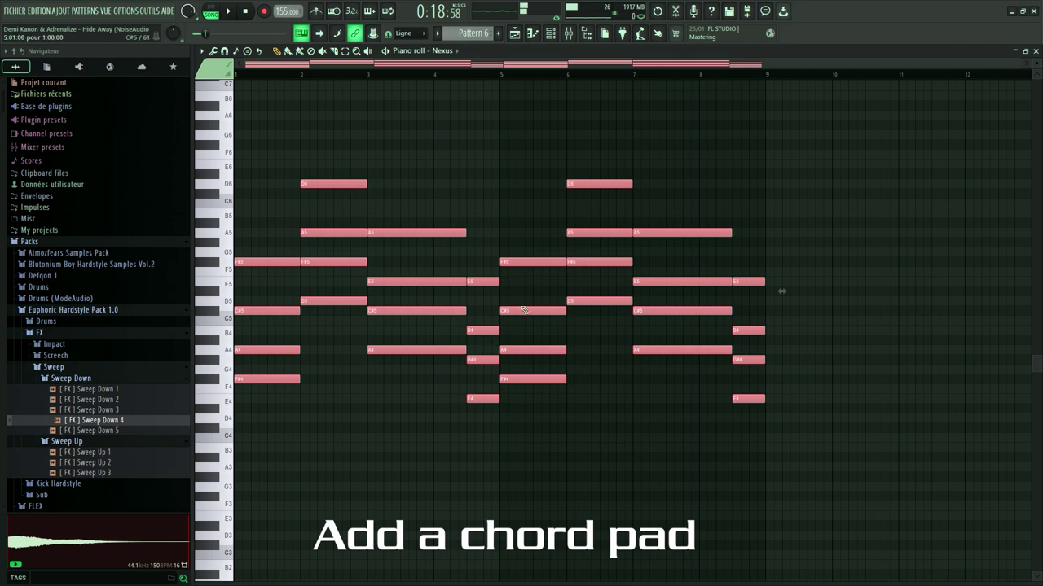
Play back the Nexus chord notes in Pattern 6 in pattern mode and raise them one octave
click(210, 15)
key(space)
scroll(310, 239, down, 3)
scroll(310, 238, up, 3)
key(space)
Open the Nexus channel and load the pad preset that follows Ambient Pad 3
key(F6)
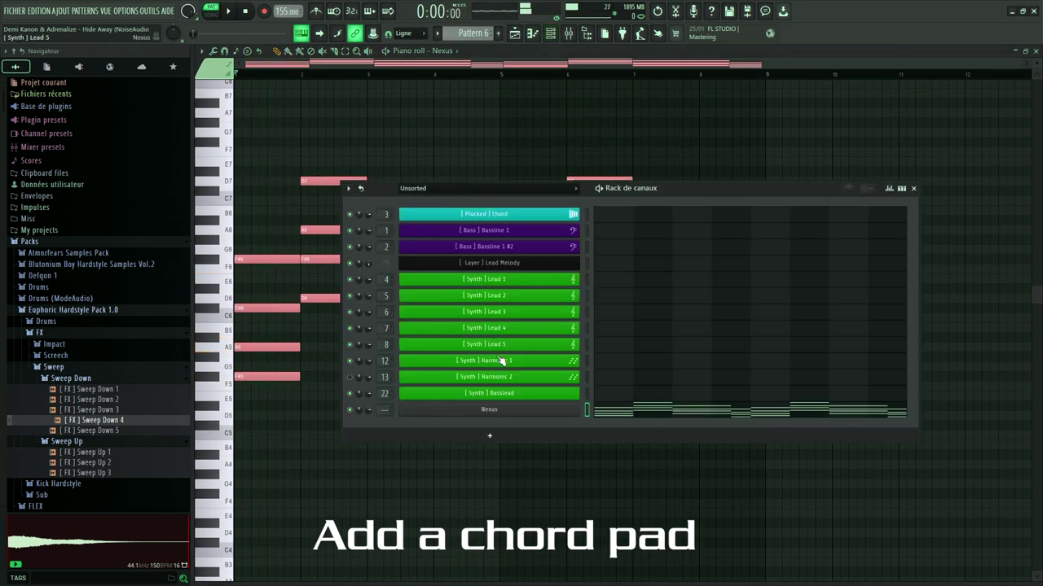
click(516, 415)
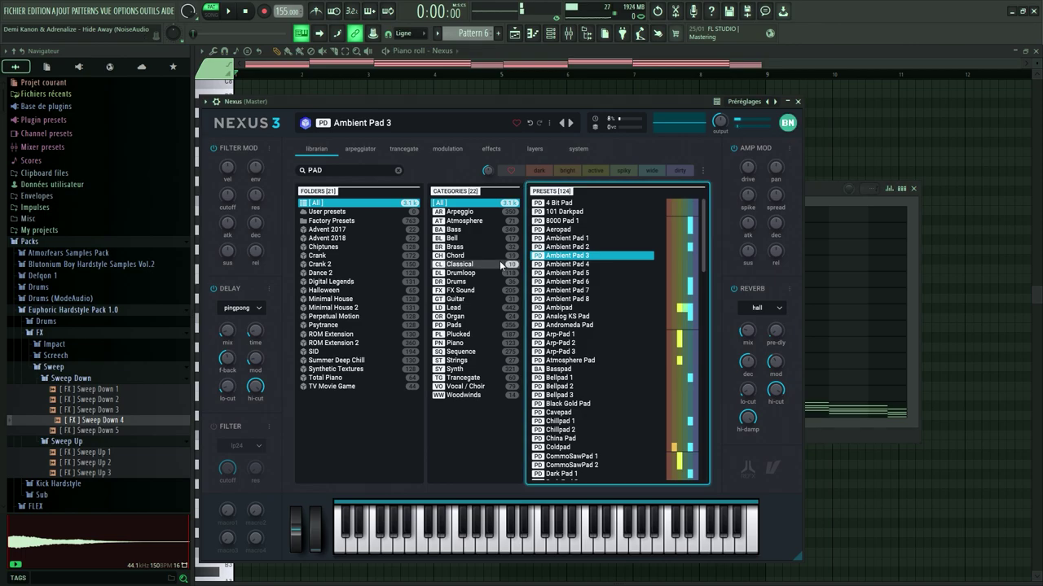
click(569, 124)
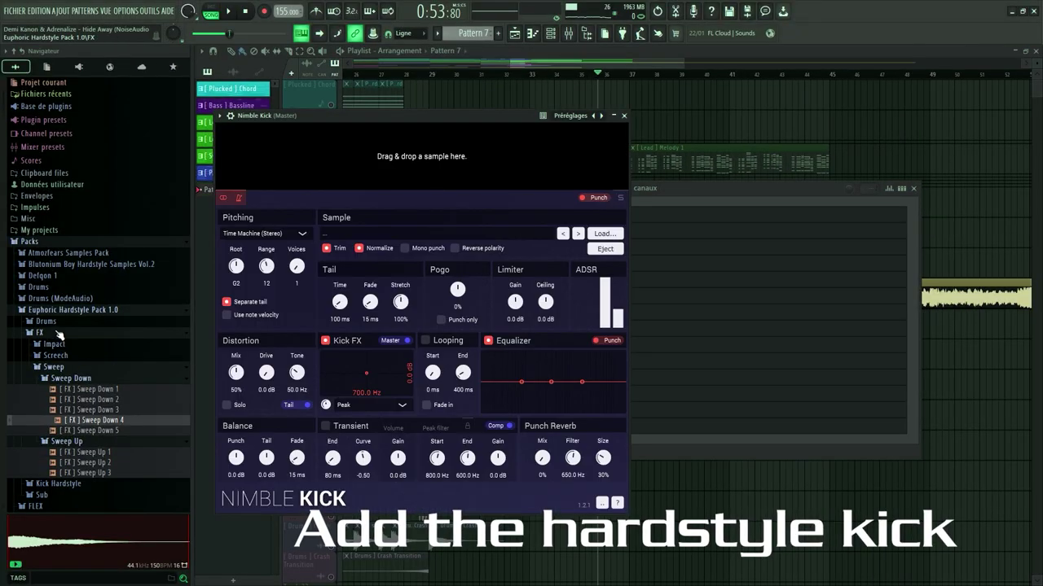
Load the Tight Timmy folder's sample FHSP Hardstyle Kicks - Mad Molly 004 - Note F#1 into Nimble Kick
click(57, 332)
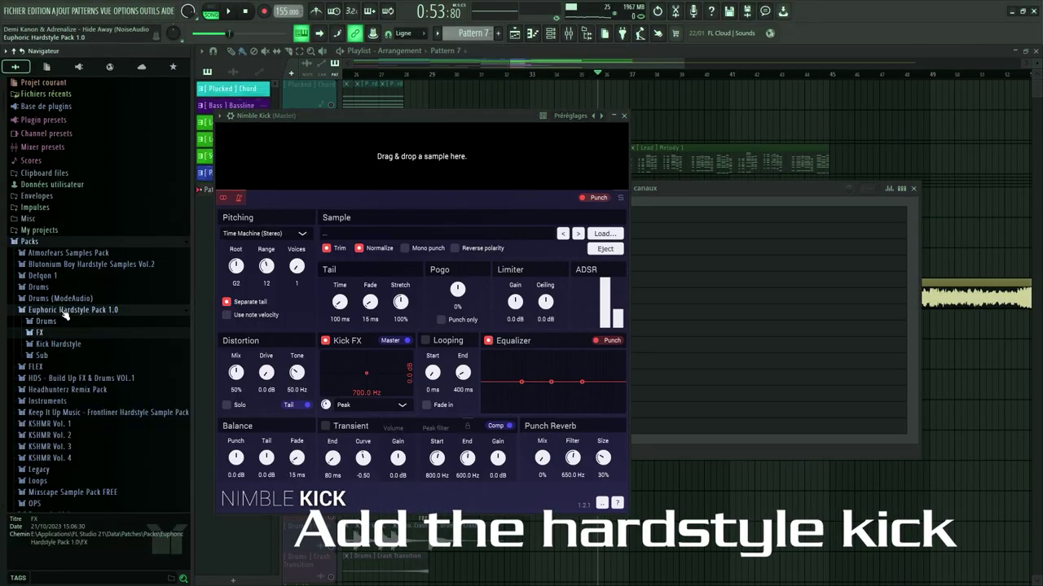
click(84, 389)
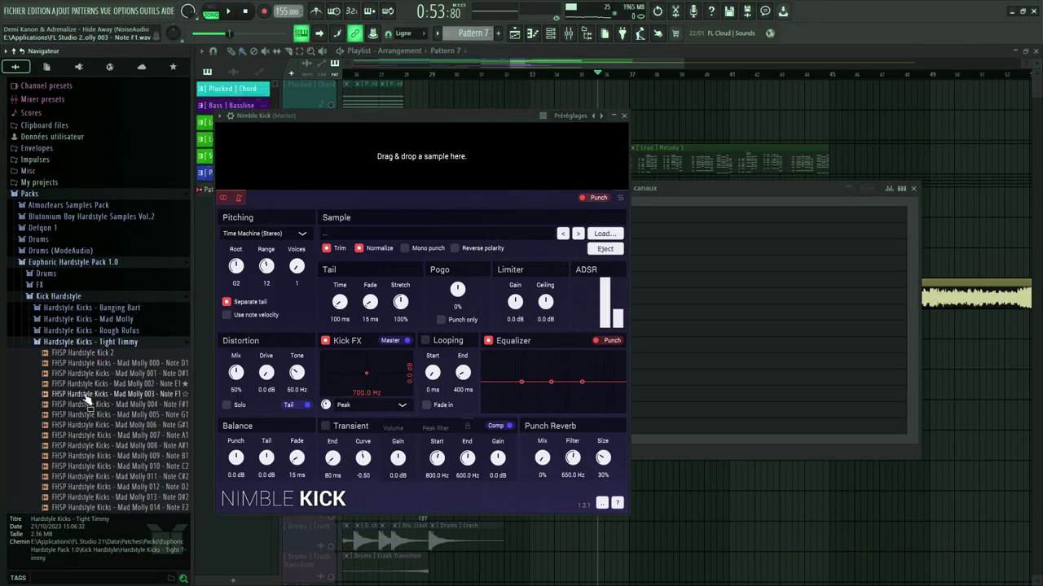
click(91, 396)
click(103, 404)
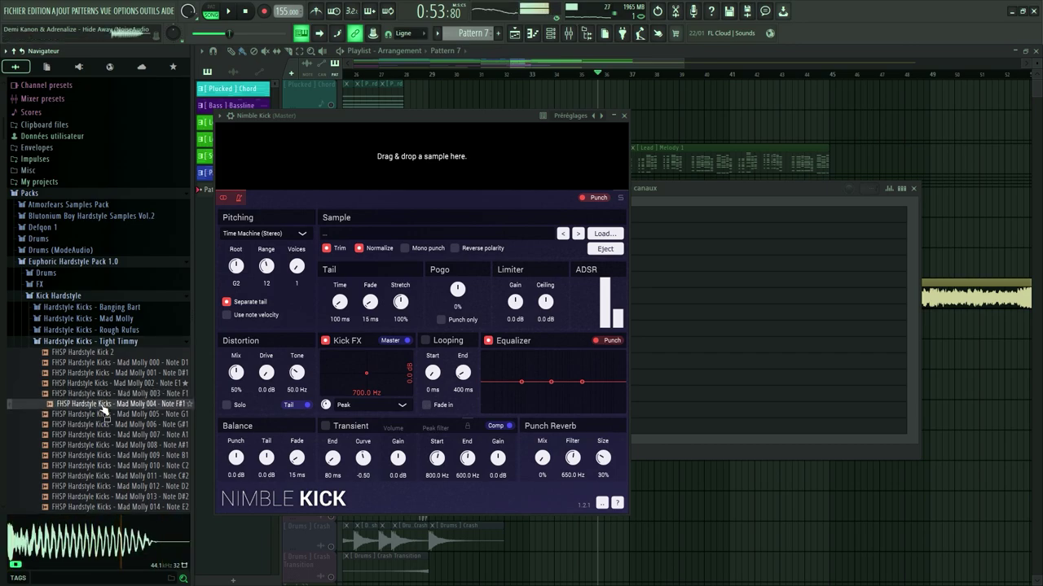
drag(416, 160, 417, 162)
click(624, 116)
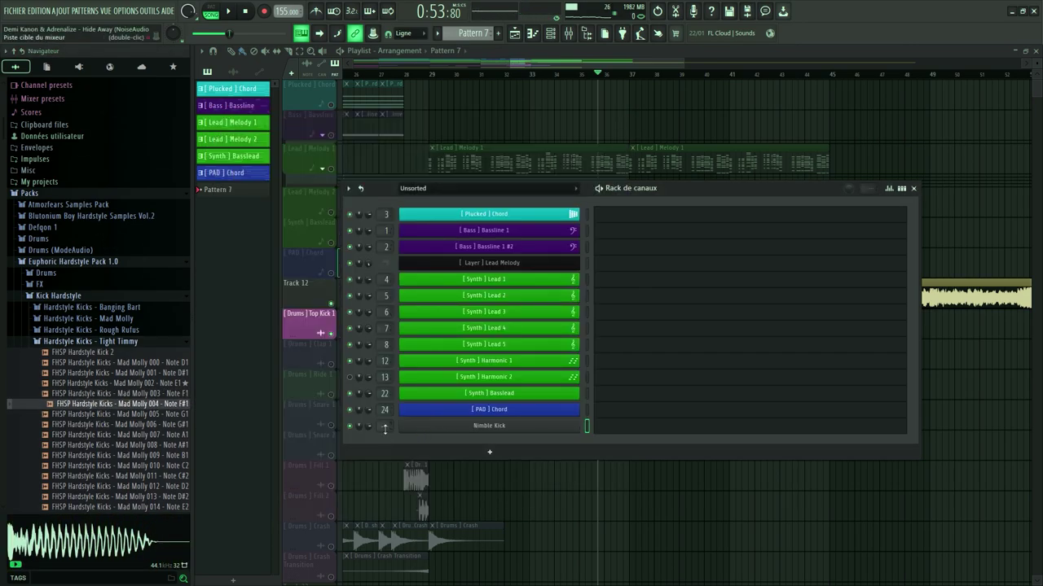
click(616, 429)
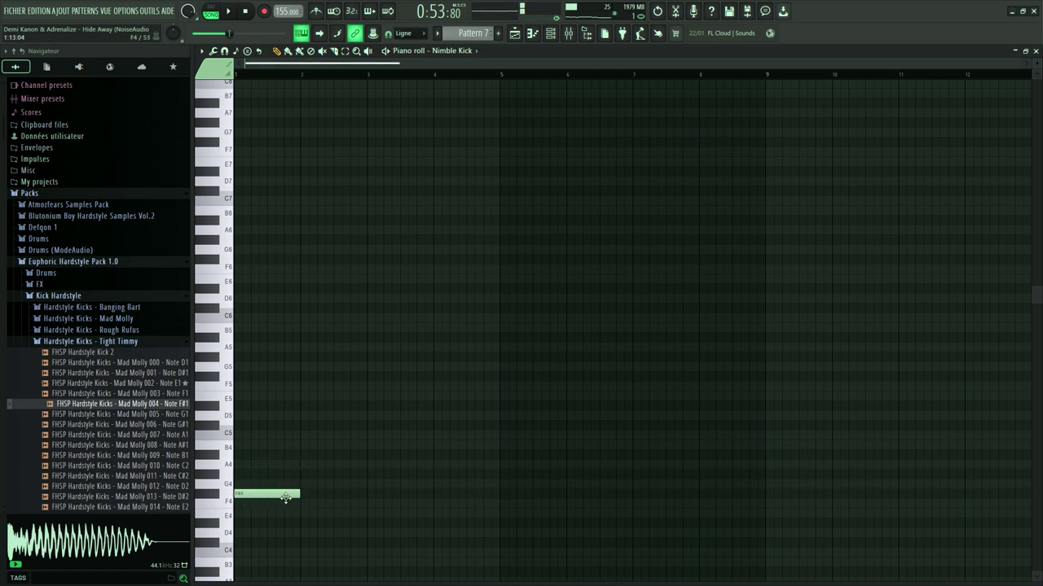
Draw three F#4 kick notes and a C#5 note across bar 1, and start bar 2 on D5
click(244, 495)
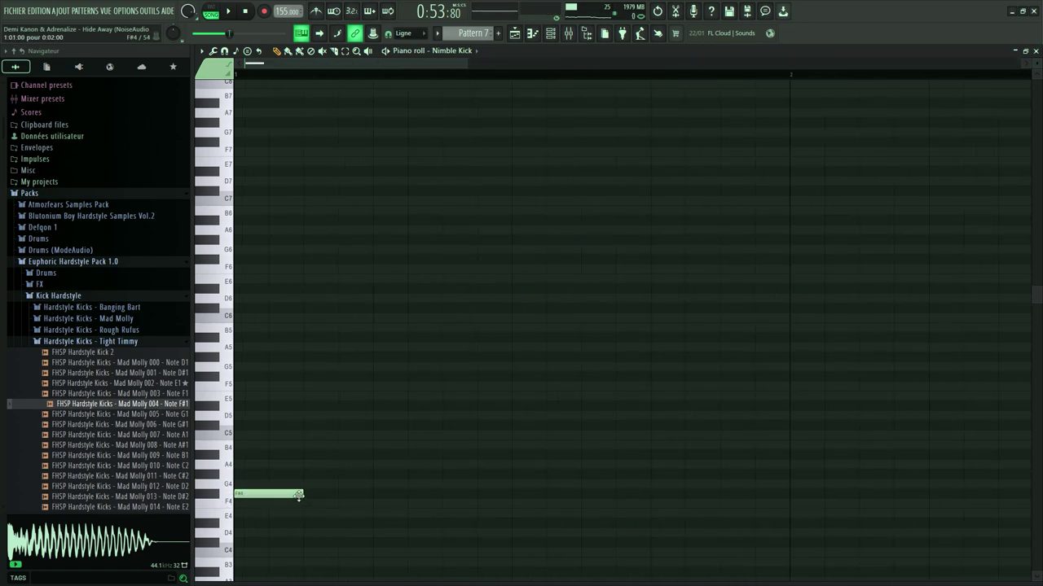
key(space)
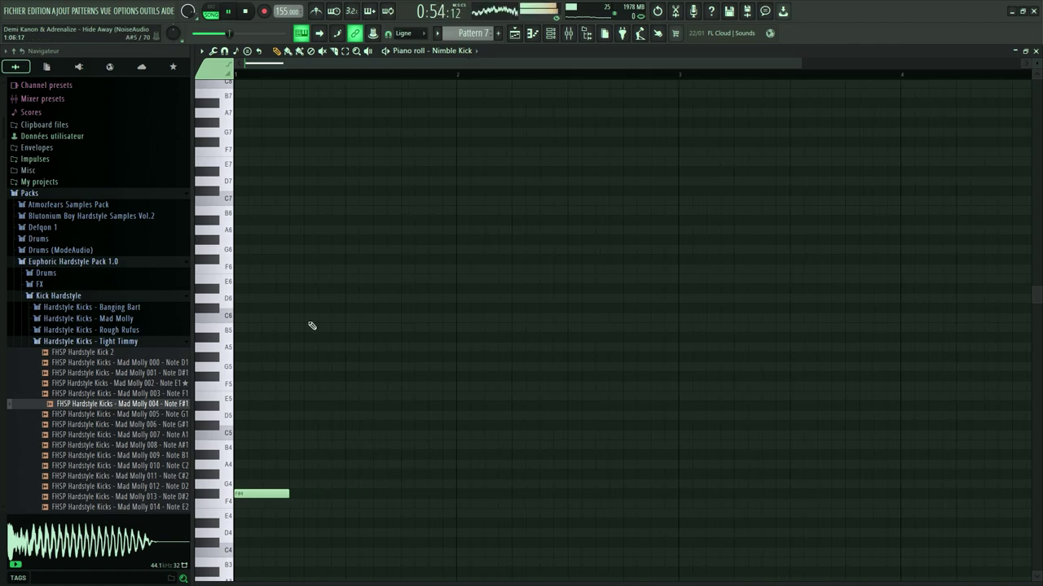
click(301, 494)
click(352, 495)
click(400, 445)
key(space)
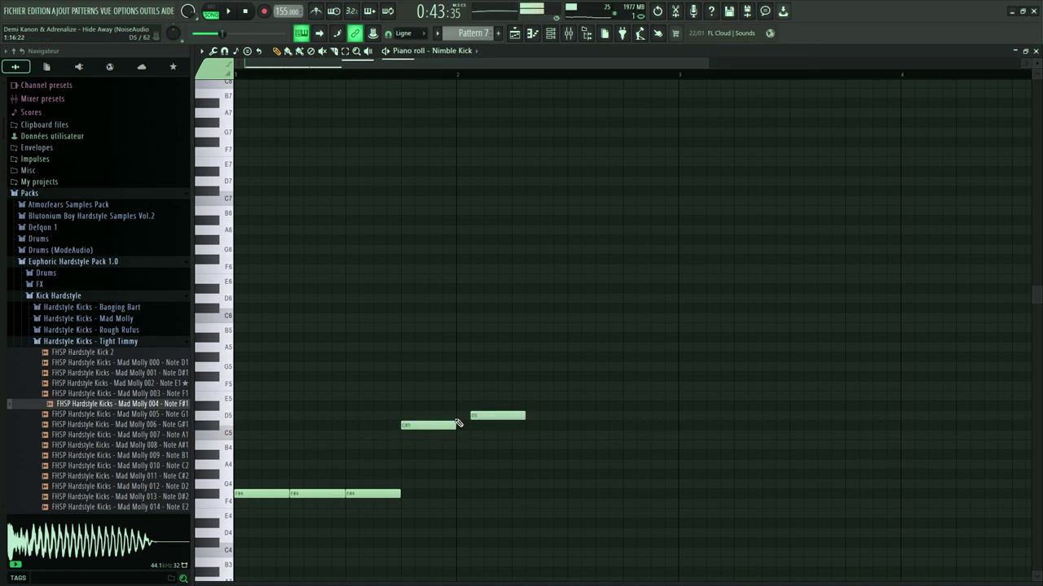
Fill bar 2 with consecutive D5 kick notes, four in total
key(space)
scroll(440, 439, down, 2)
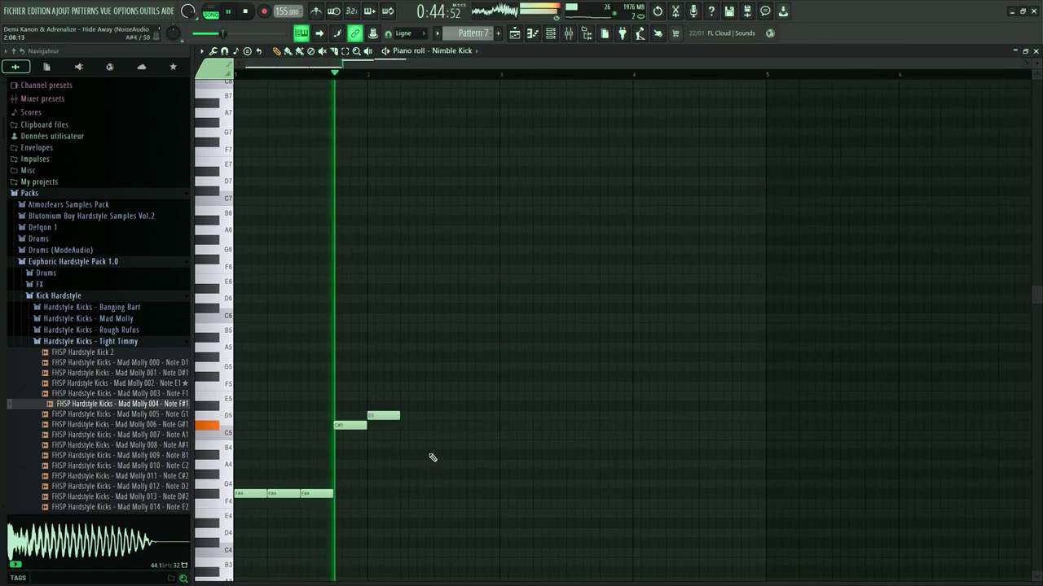
click(418, 417)
click(452, 416)
click(469, 417)
key(space)
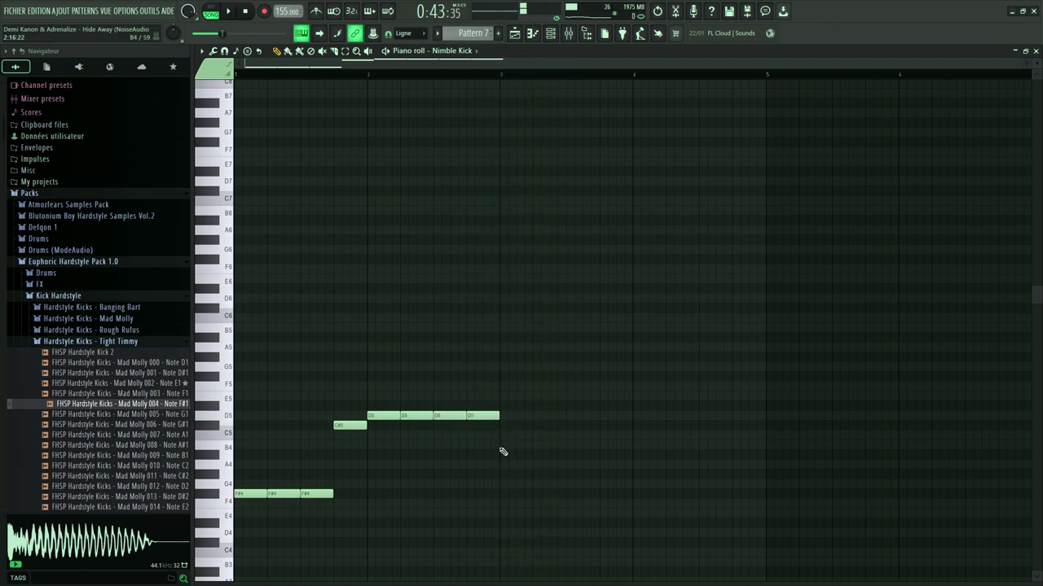
Add six A4 kick notes from the start of bar 3 and close bar 4 with two E4 notes
key(space)
click(548, 465)
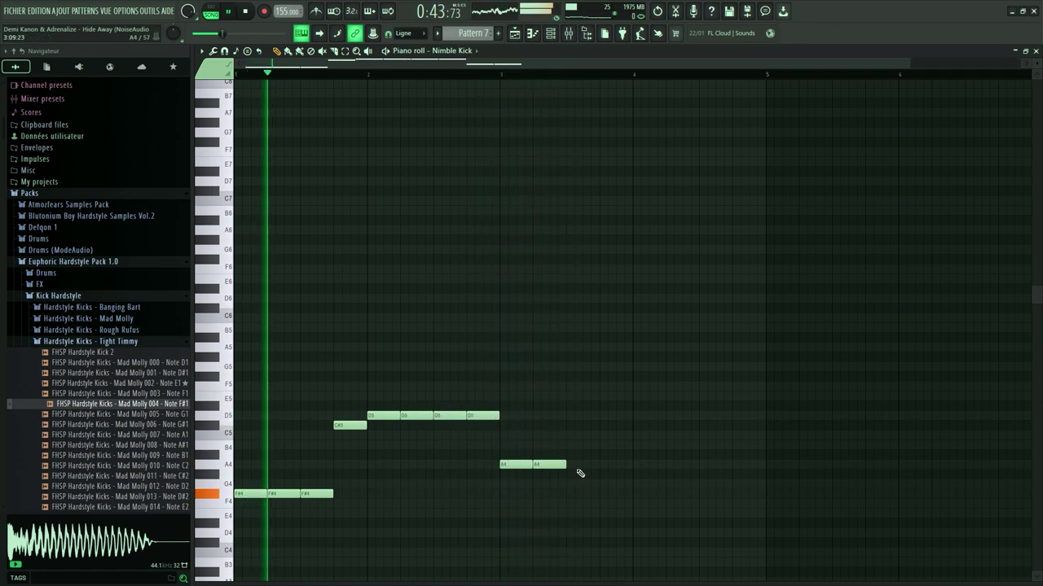
click(582, 465)
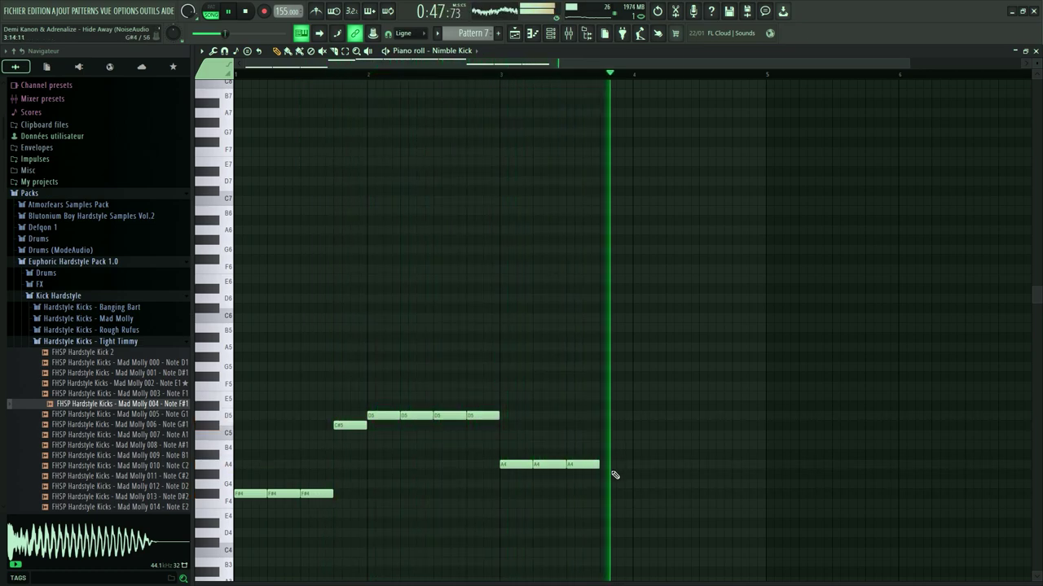
click(607, 465)
click(643, 466)
key(space)
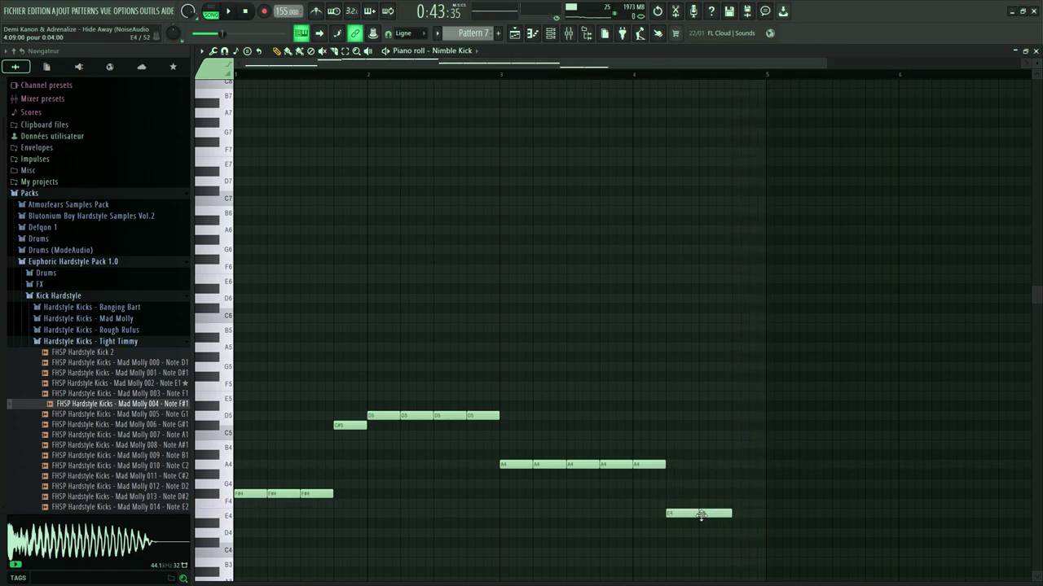
Duplicate the four-bar kick phrase into bars 5 to 8 and play it back
key(ctrl+a)
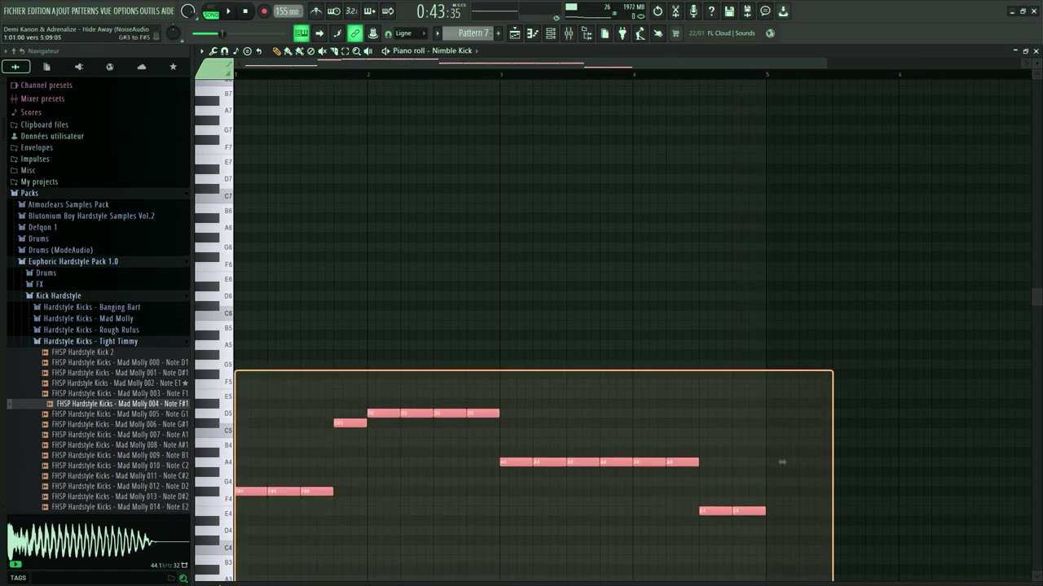
key(ctrl+b)
key(space)
scroll(780, 493, down, 4)
click(624, 443)
scroll(672, 407, up, 3)
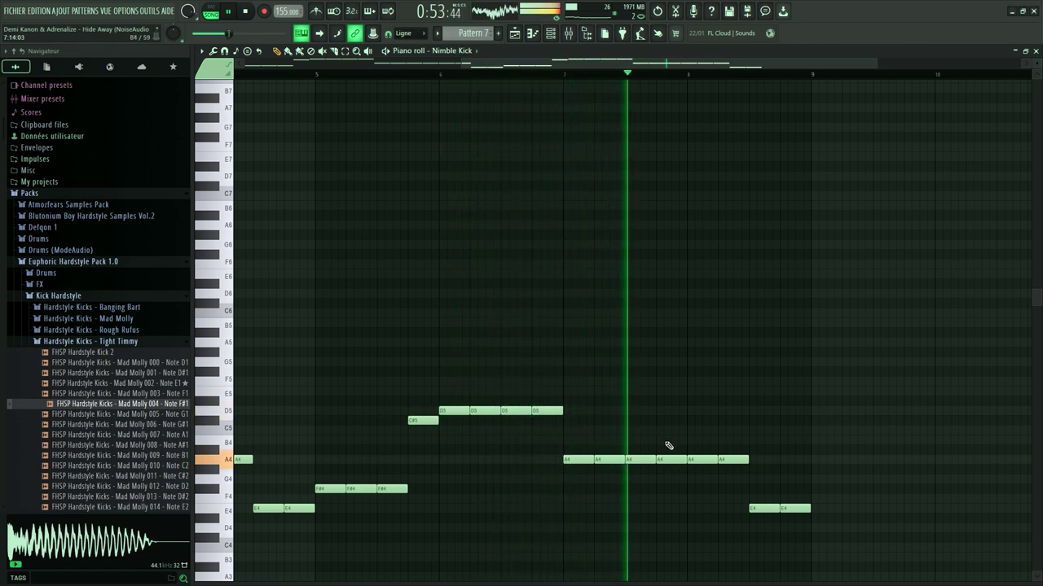
Rework bar 8, replacing its last A4 note with three shorter A4 hits and its two E4 notes with three shorter ones
right_click(732, 459)
right_click(765, 508)
right_click(794, 508)
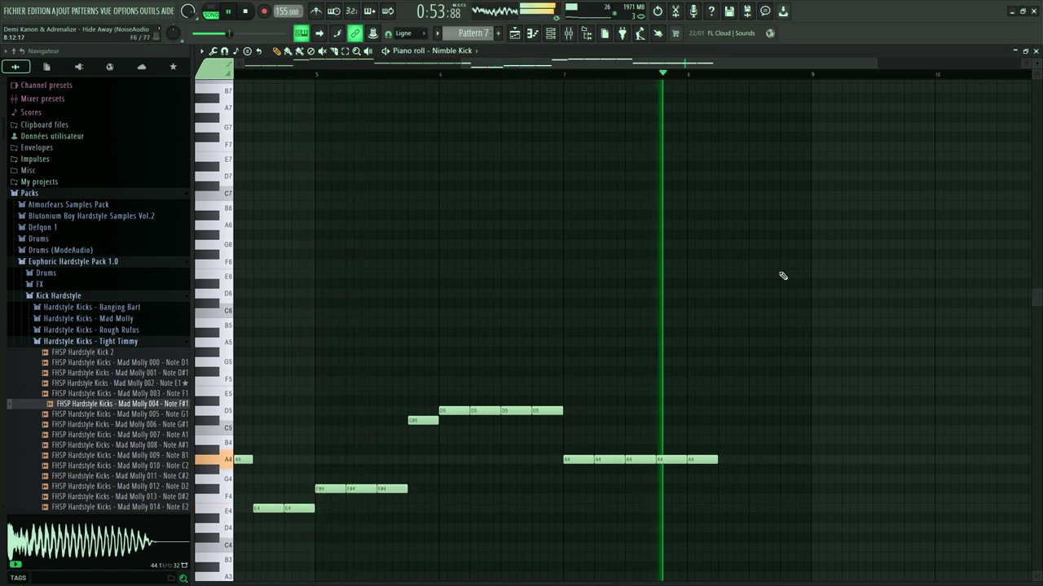
scroll(693, 472, up, 3)
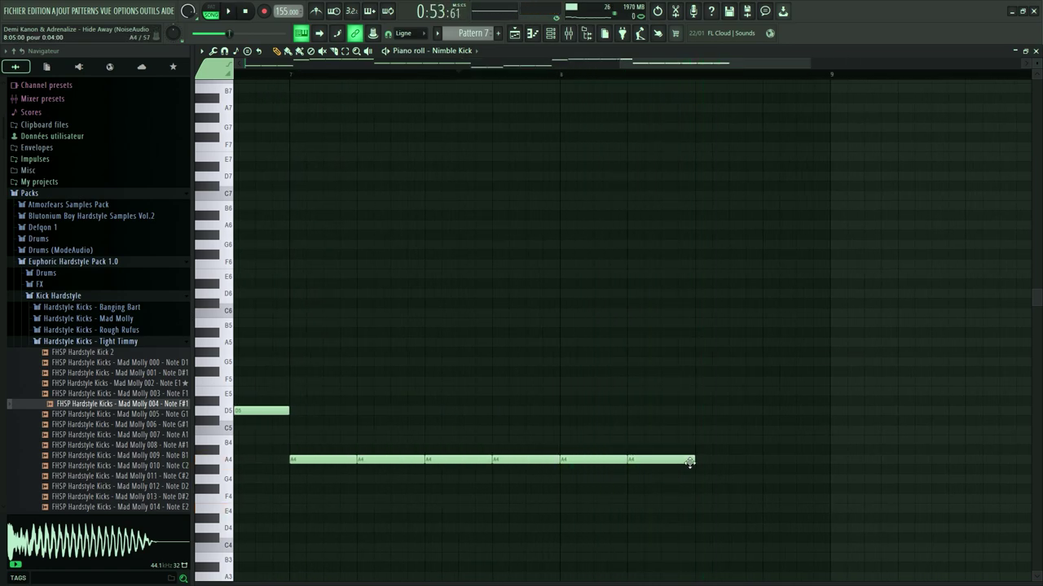
right_click(689, 460)
key(space)
drag(712, 509, 733, 511)
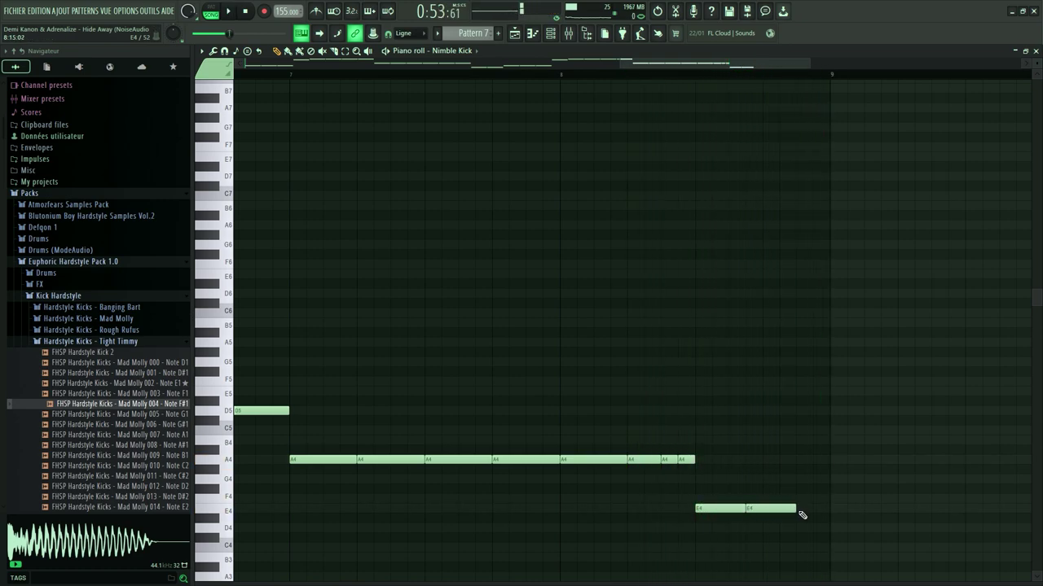
Copy the whole eight-bar kick phrase so that it repeats from bar 9, and play it back
scroll(831, 509, down, 3)
key(ctrl+a)
drag(254, 489, 785, 497)
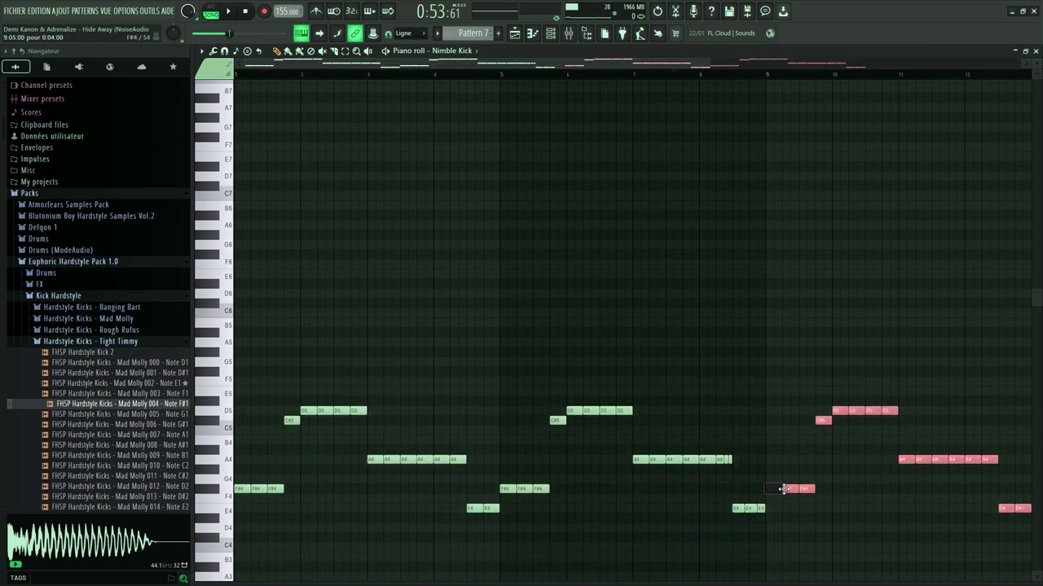
key(space)
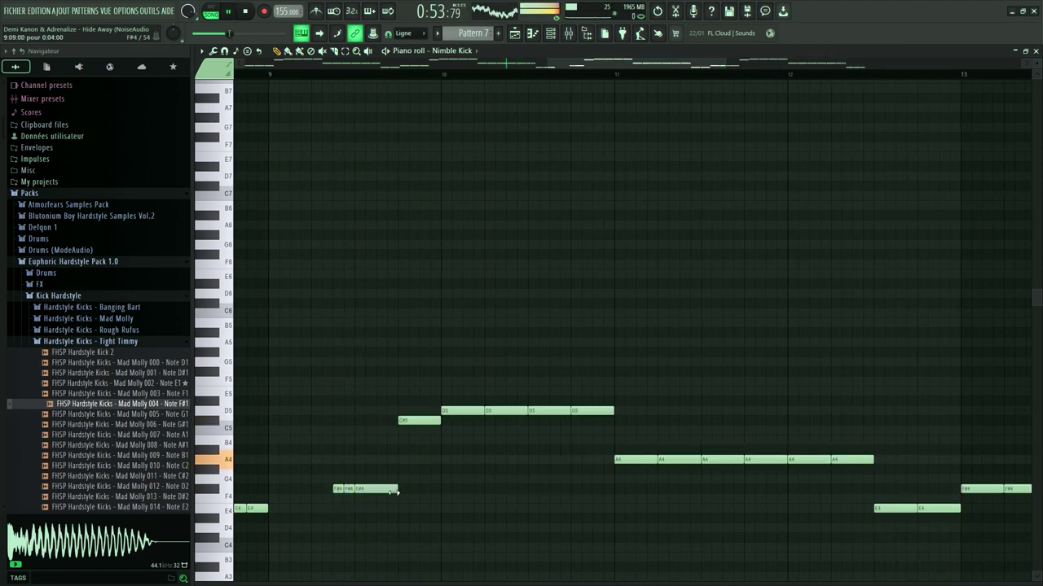
Mute the three F#4 notes in bar 9, delete the C#5 note after them and listen to the passage
drag(343, 488, 397, 489)
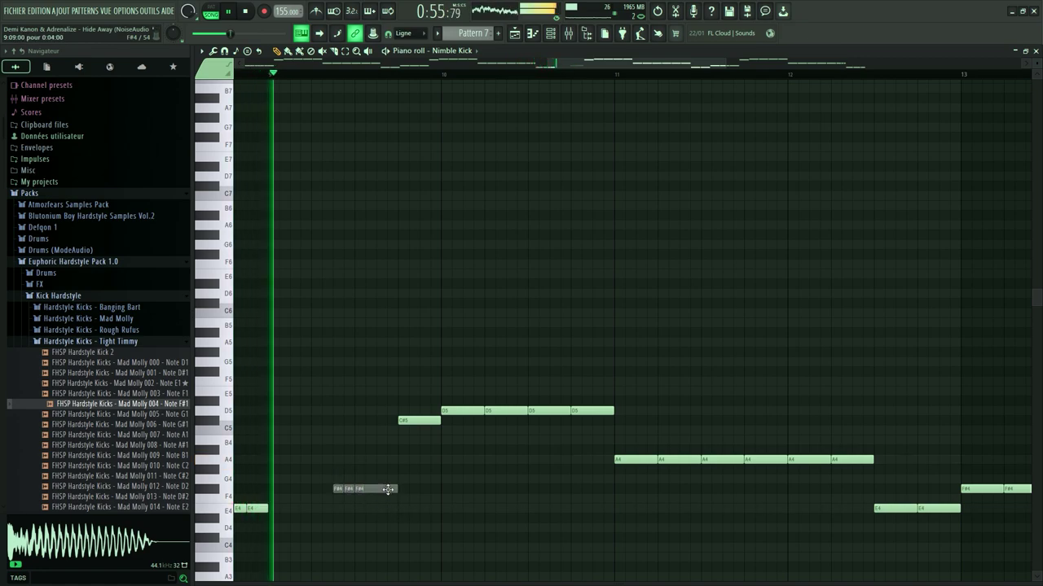
key(space)
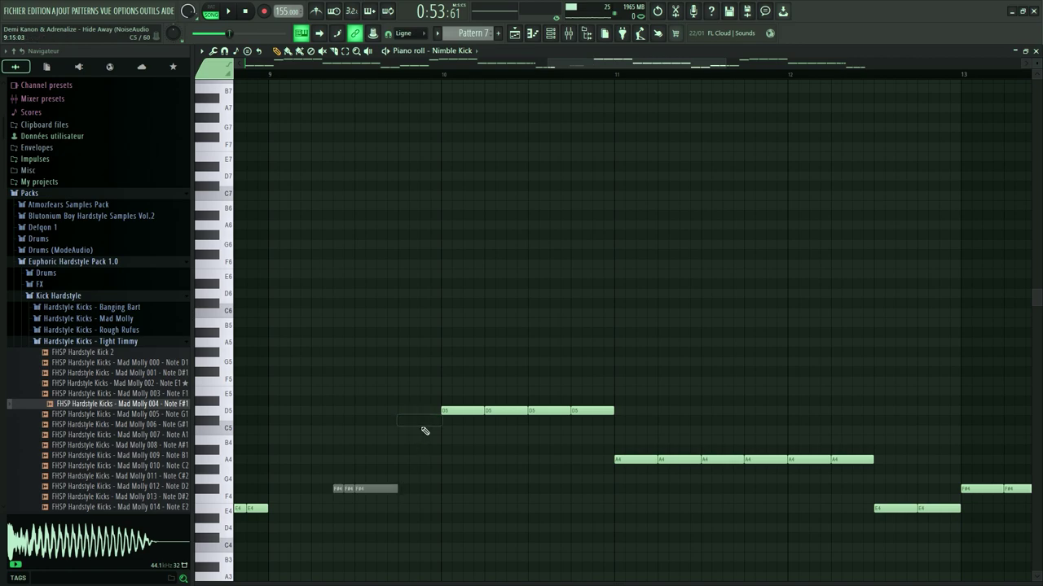
key(space)
key(space)
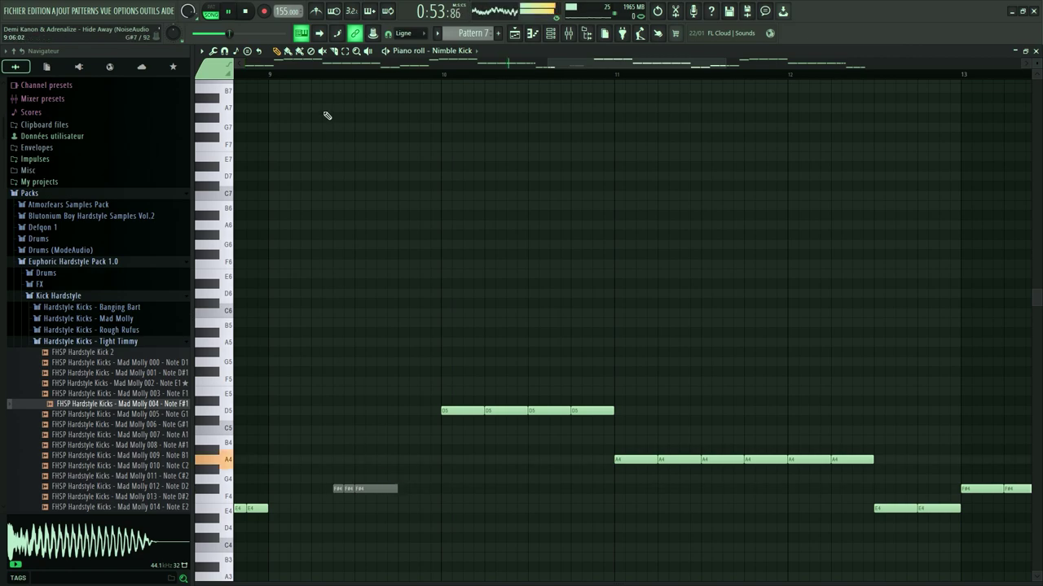
key(space)
key(space)
key(space)
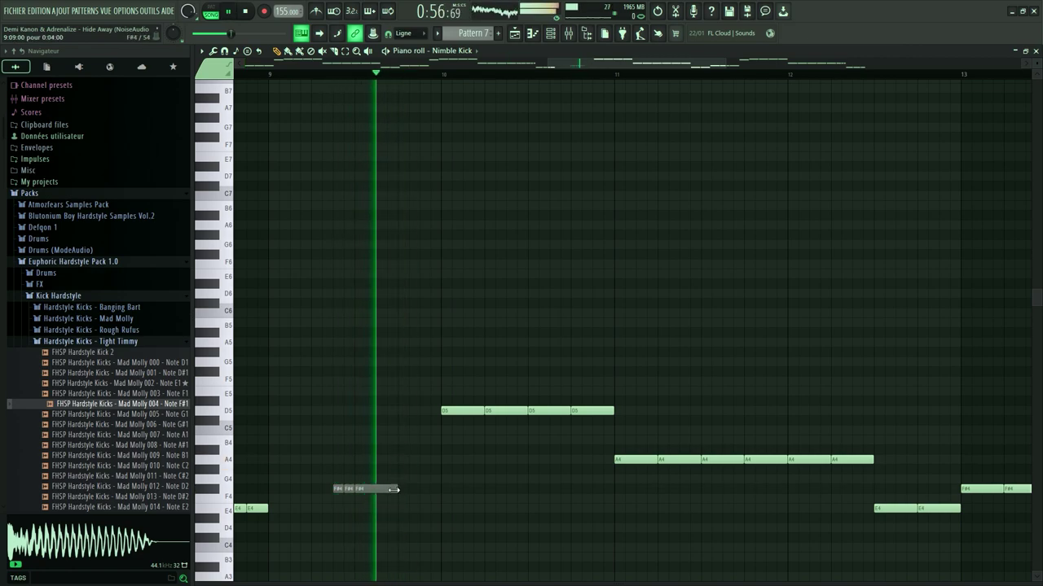
Shorten the third F#4 note in bar 9 and fill the rest of the bar with three short C#5 notes
key(space)
key(space)
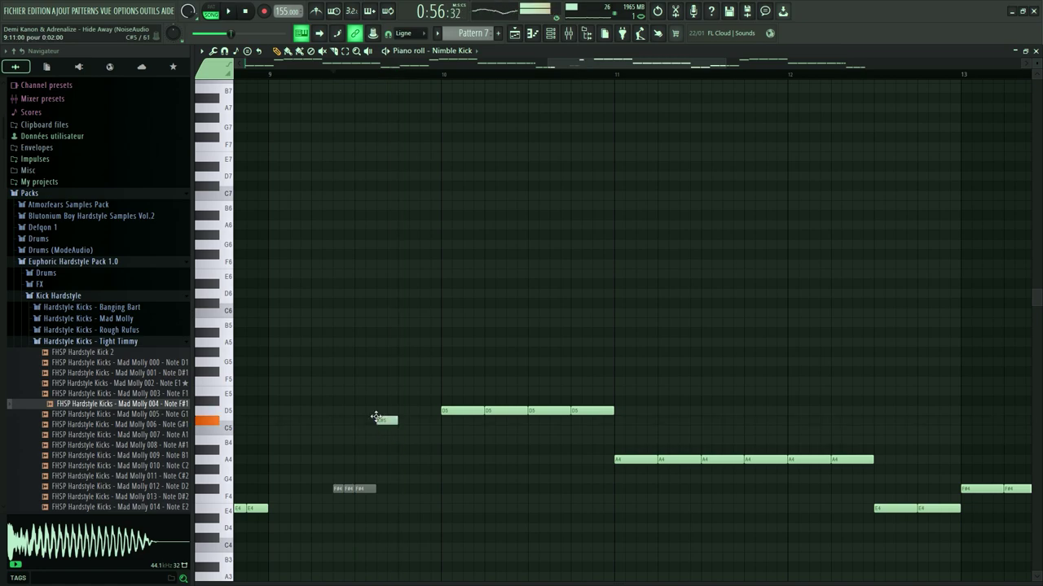
key(space)
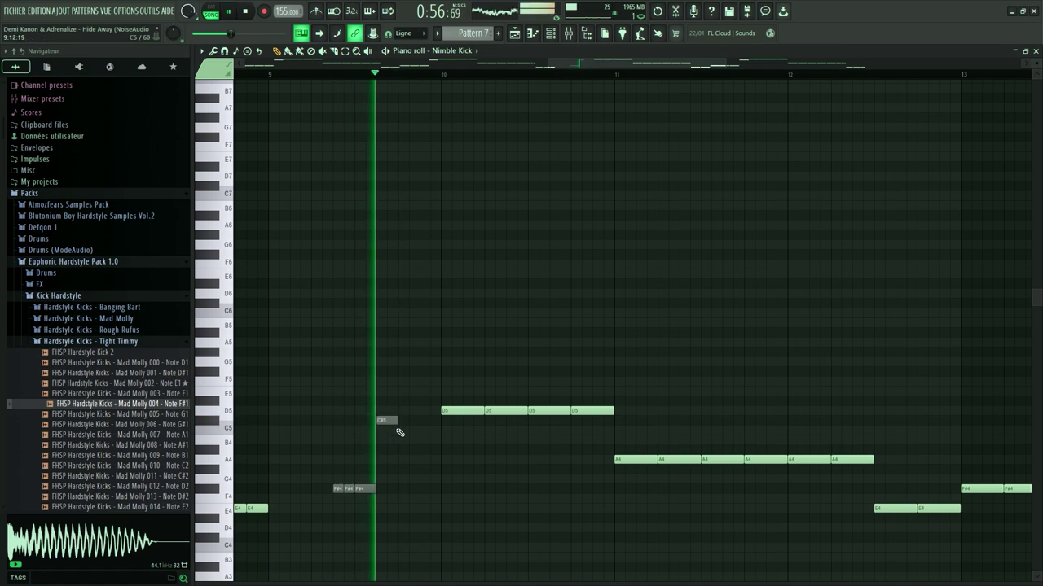
key(space)
key(space)
key(space)
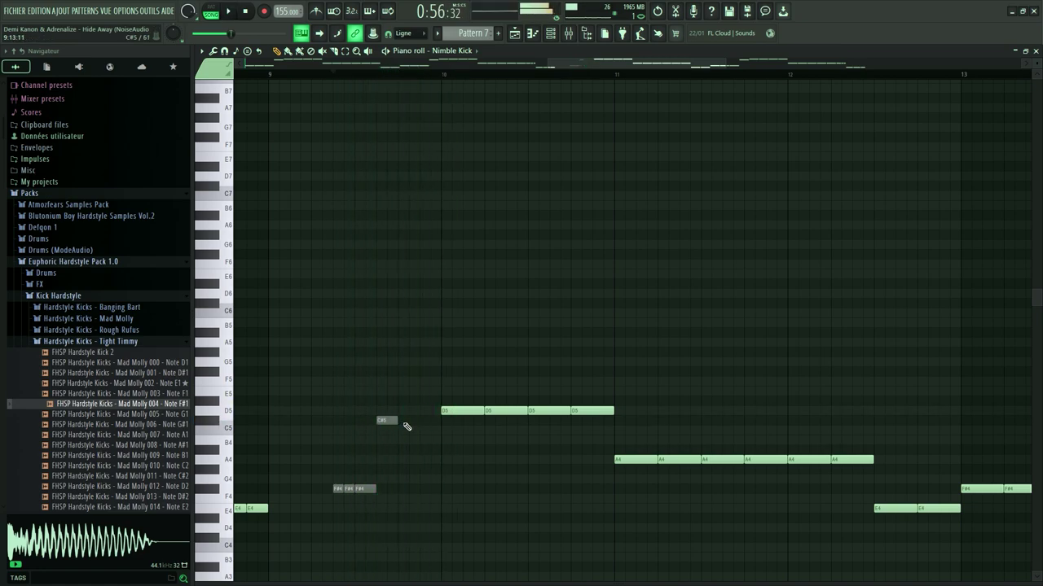
key(space)
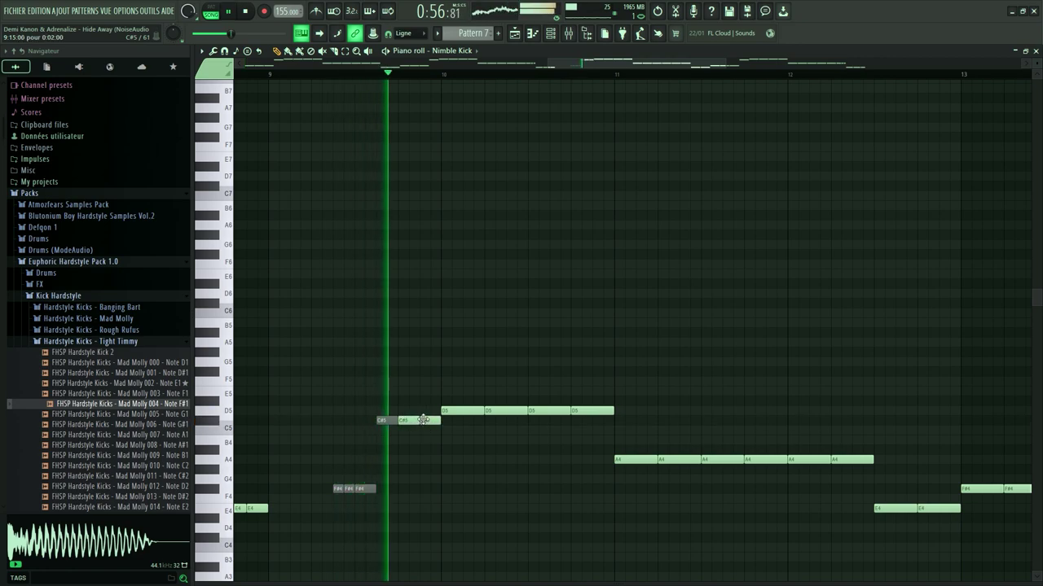
key(space)
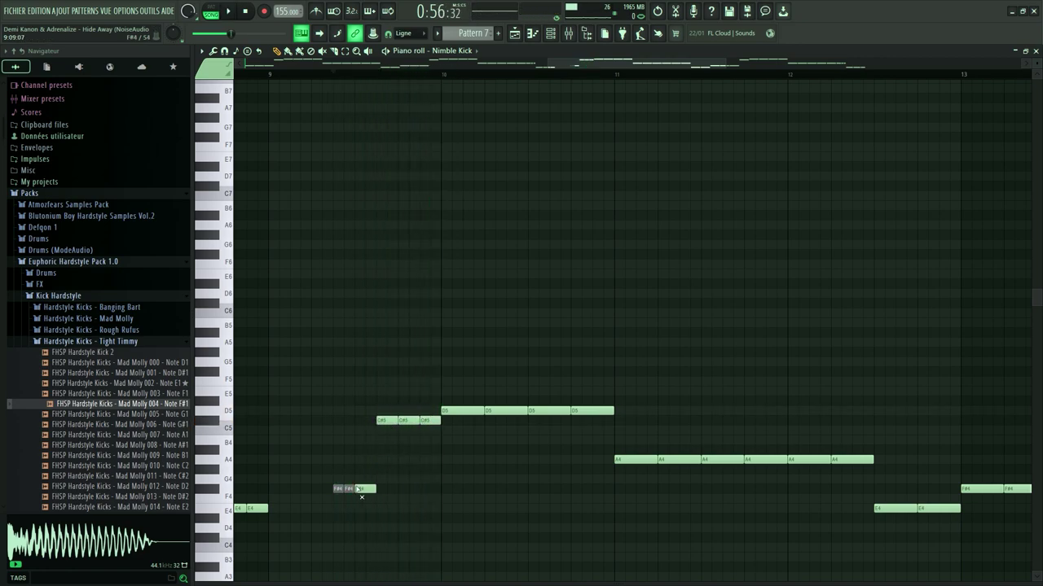
Unmute bar 9's F#4 notes, lengthen the third one and replace the first two short C#5 notes with one longer note
key(space)
key(space)
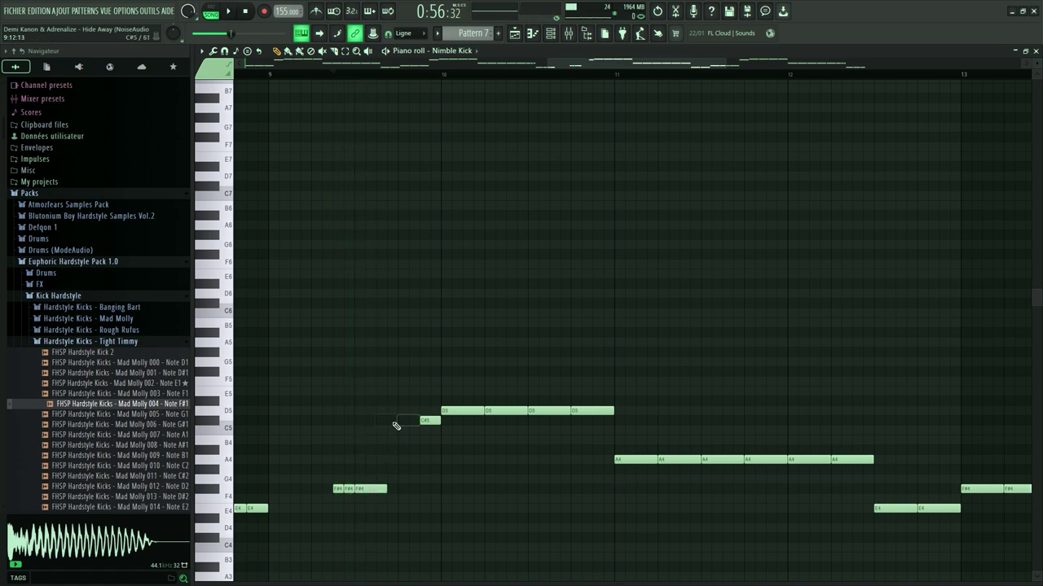
key(space)
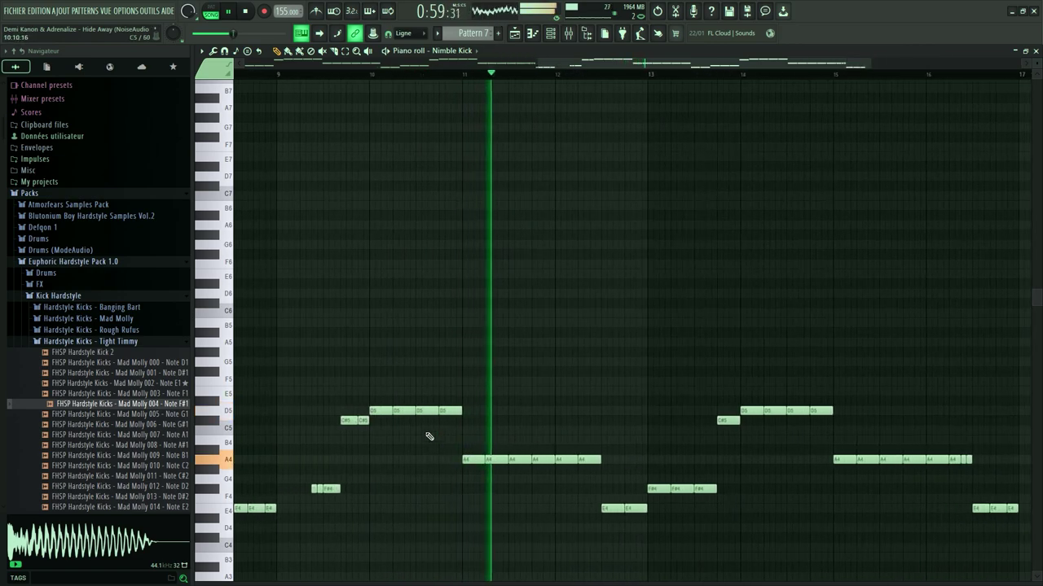
Turn bar 10's last D5 note into three quicker hits and replace bar 12's two E4 notes with three shorter ones
scroll(477, 421, up, 2)
drag(464, 413, 476, 413)
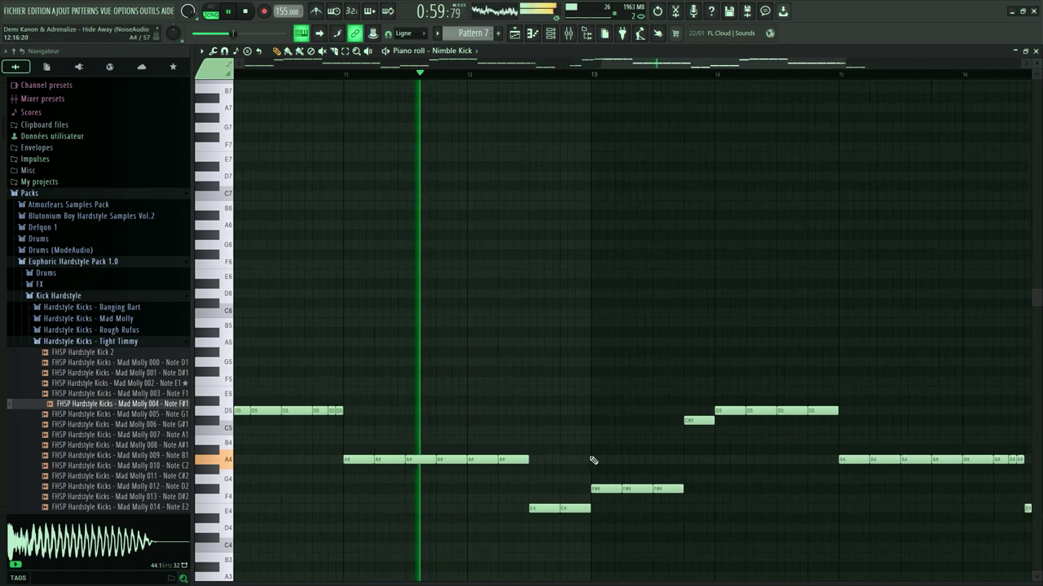
right_click(330, 509)
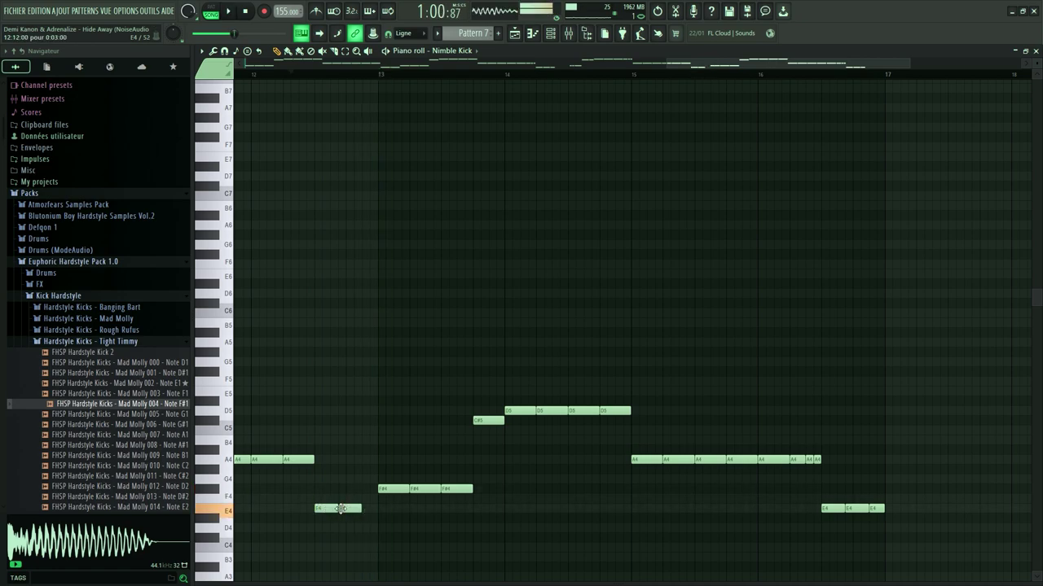
key(space)
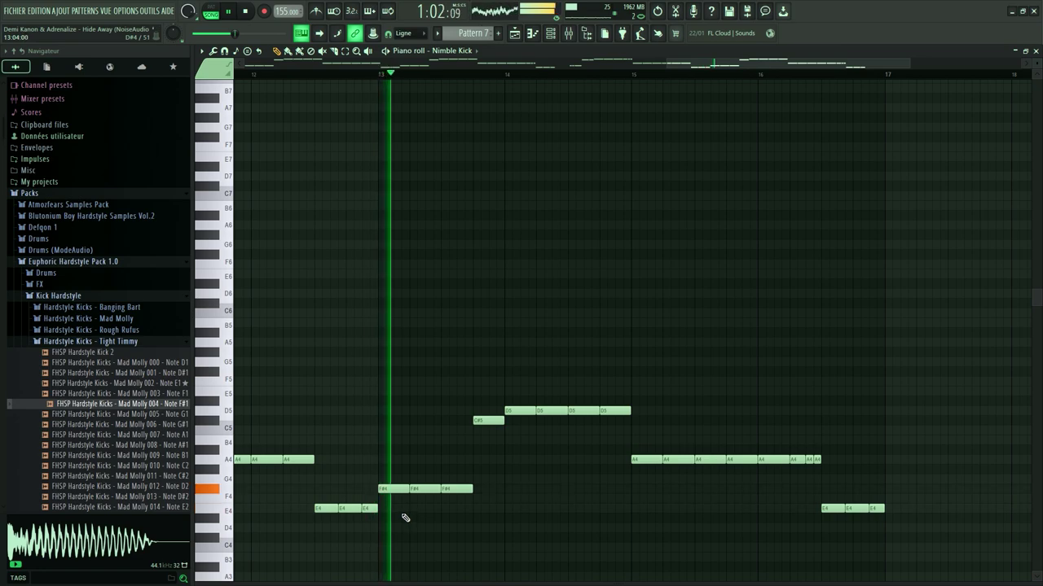
Play through bars 13 to 16 and delete the last two D5 kick notes of bar 14
scroll(467, 521, down, 2)
scroll(505, 513, up, 2)
scroll(551, 458, down, 2)
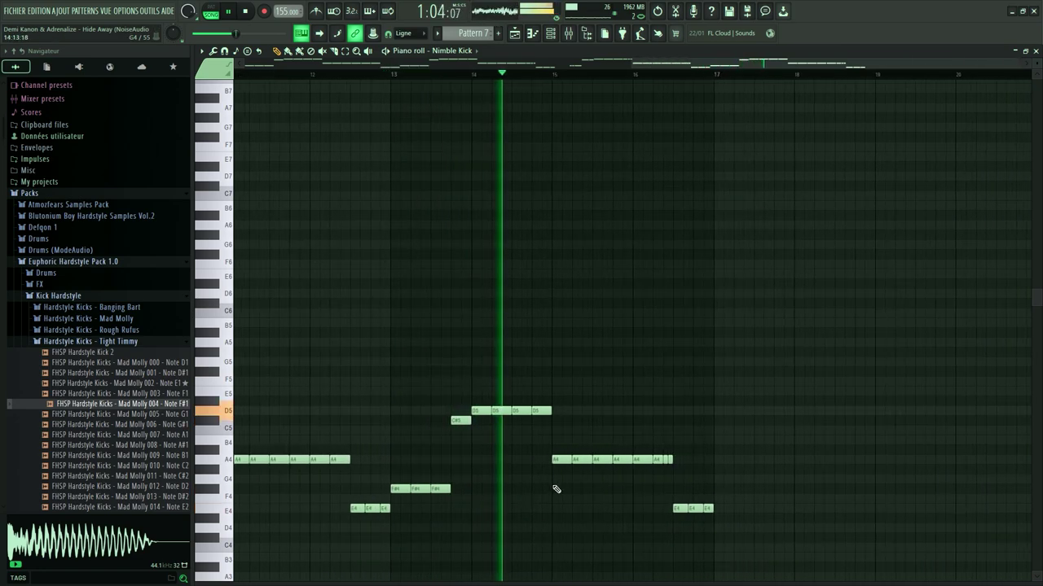
scroll(721, 482, up, 1)
scroll(531, 228, up, 1)
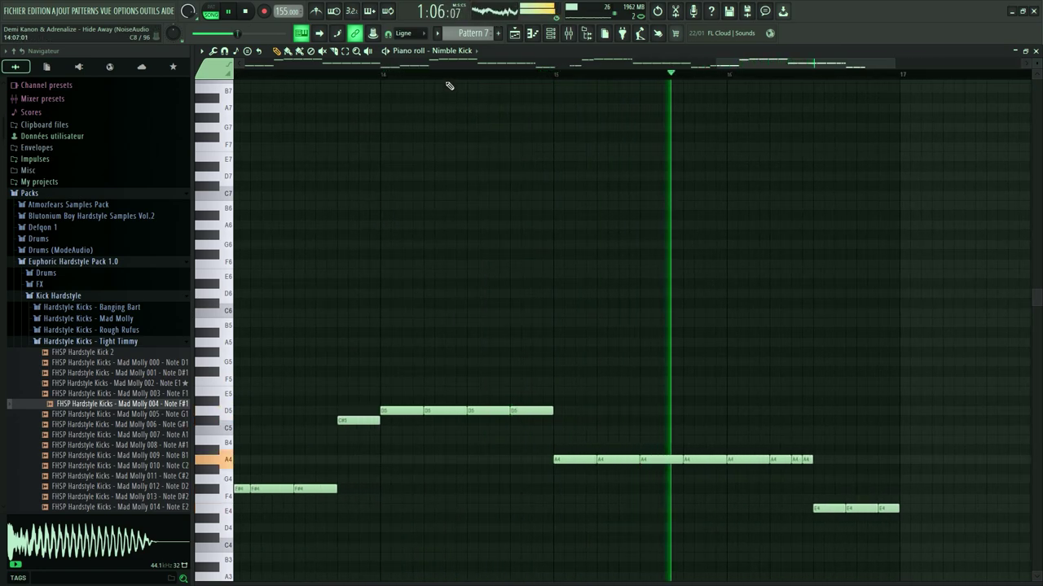
click(447, 75)
right_click(488, 411)
right_click(531, 411)
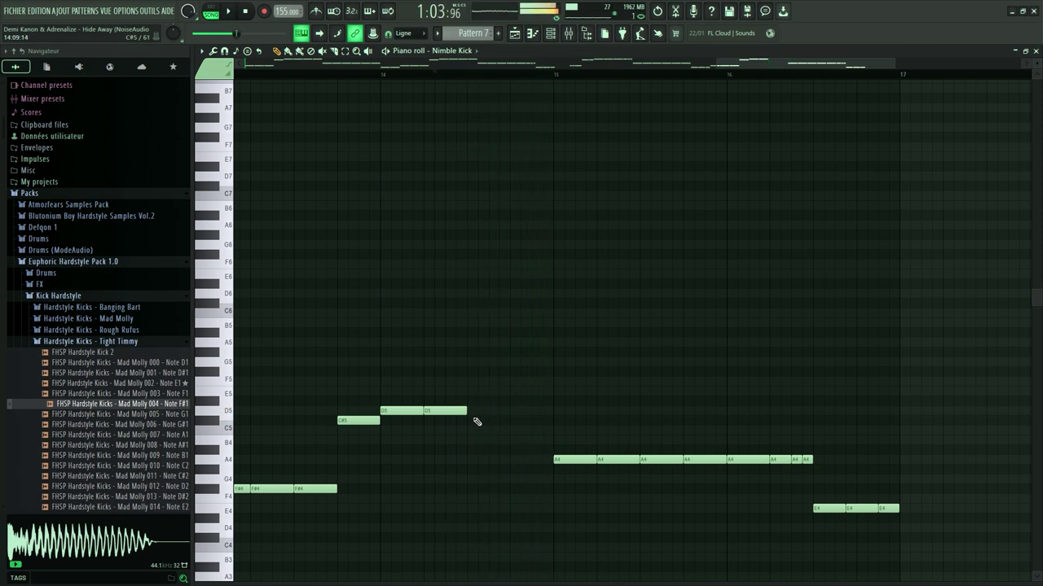
right_click(445, 412)
click(358, 75)
drag(423, 411, 445, 412)
key(space)
key(space)
key(ctrl+z)
key(ctrl+z)
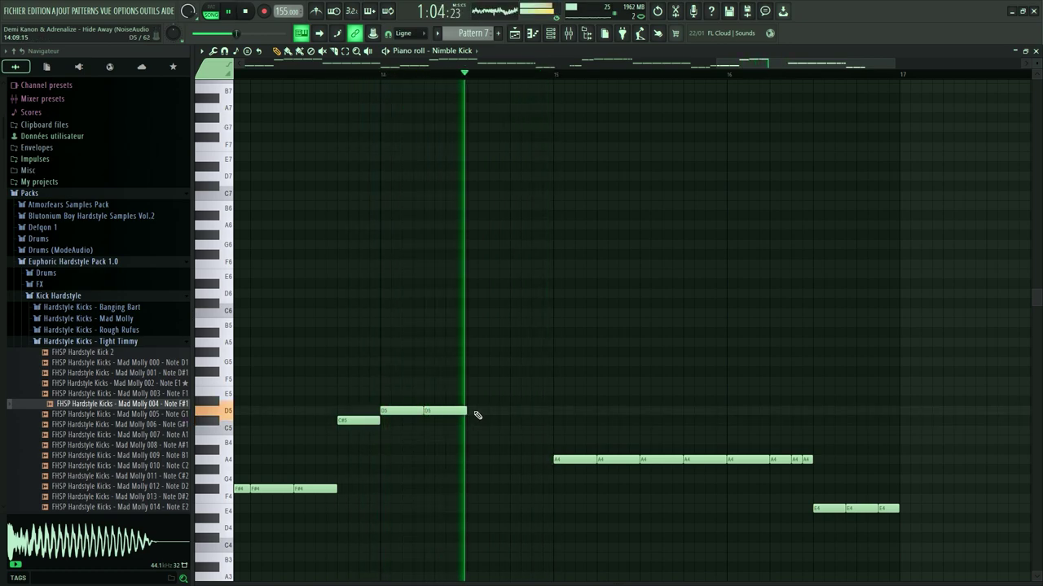
Fill bar 14's last two beats with a dotted-eighth D5, a sixteenth D5, an eighth D5 and a closing eighth C#5
key(space)
click(485, 412)
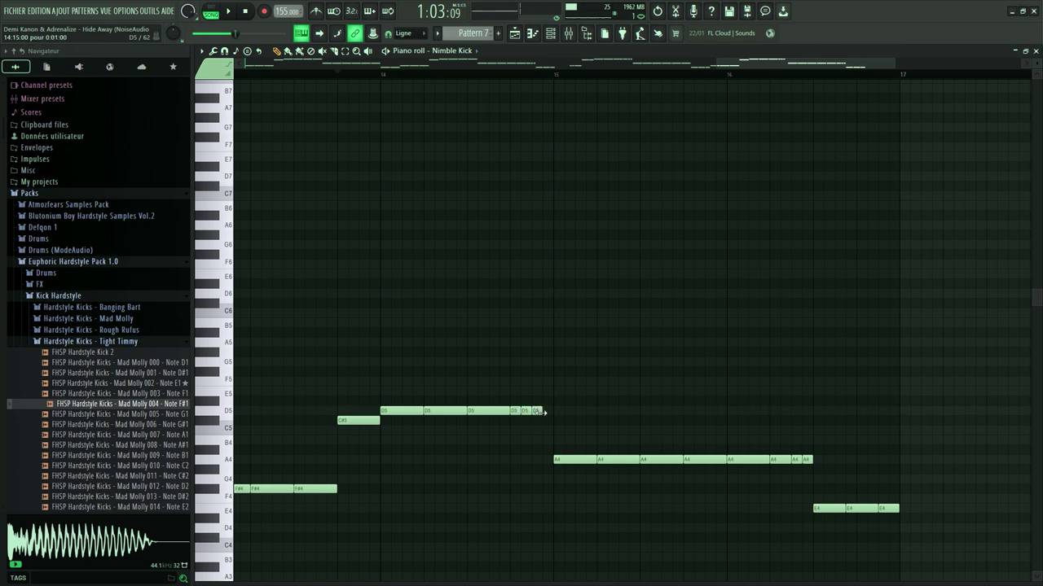
drag(544, 418, 542, 422)
key(space)
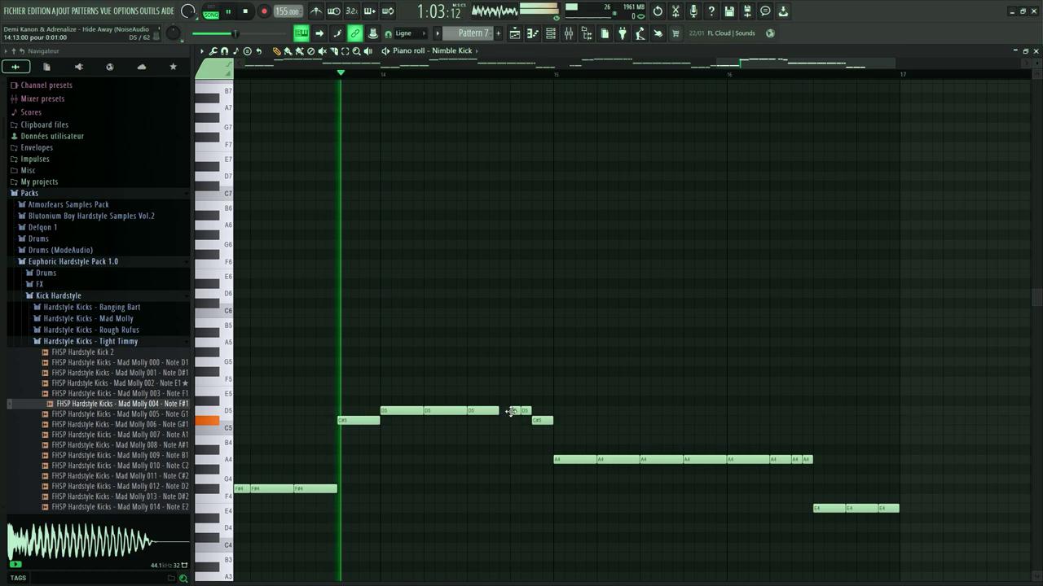
key(space)
mouse_move(525, 412)
mouse_down()
mouse_move(513, 411)
mouse_move(525, 411)
mouse_up()
key(space)
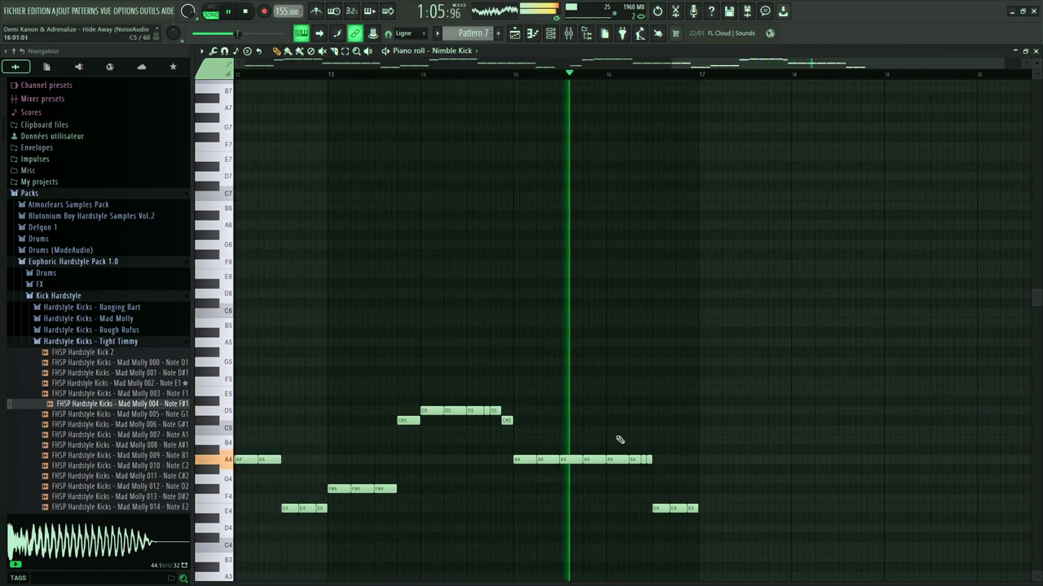
Delete every kick note after bar 15's third A4 and play the pattern from the start
key(space)
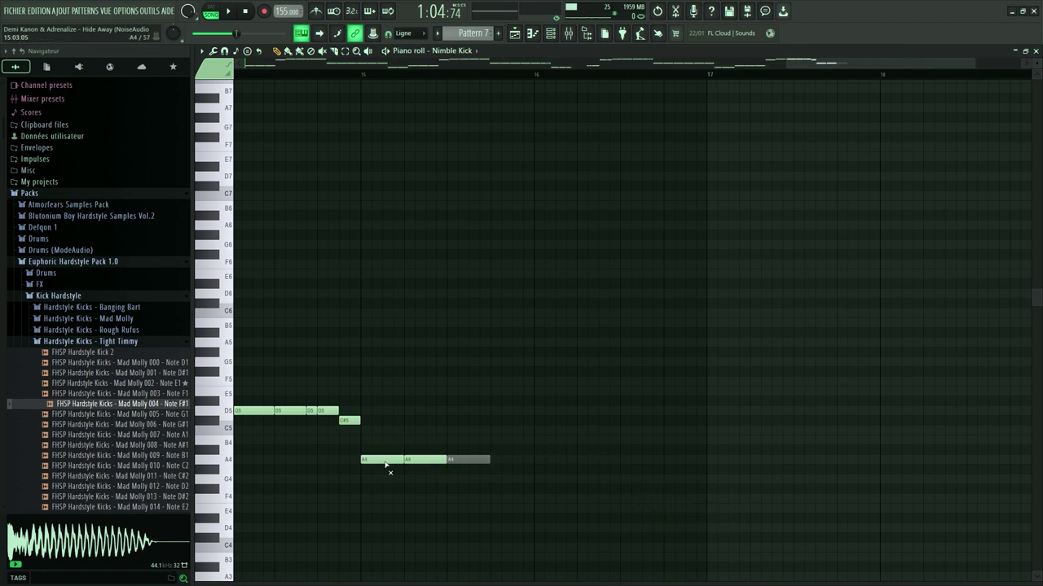
scroll(608, 438, down, 5)
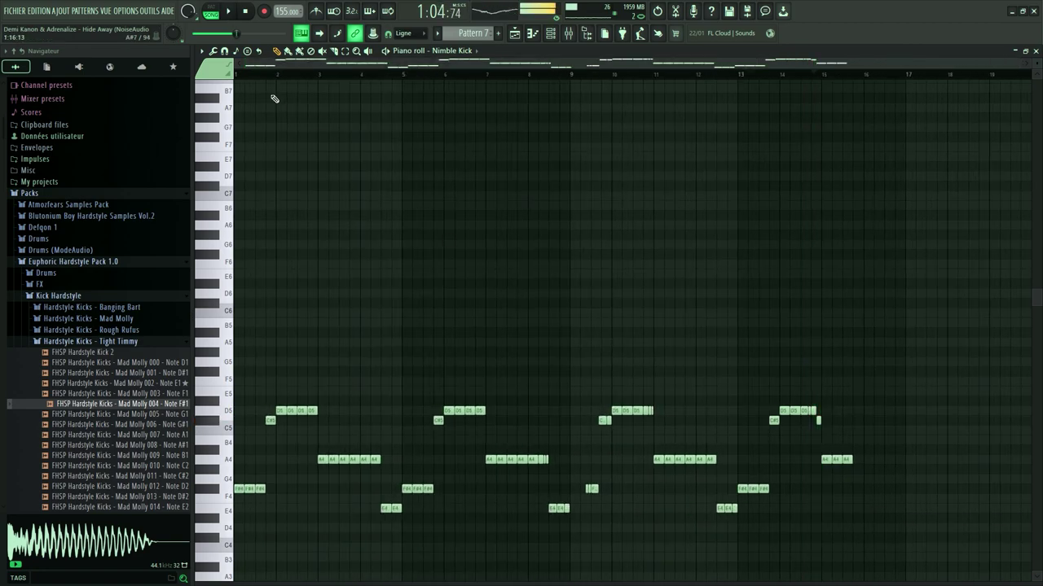
key(space)
Bring up the channel rack and mute the Nimble Kick channel
key(F6)
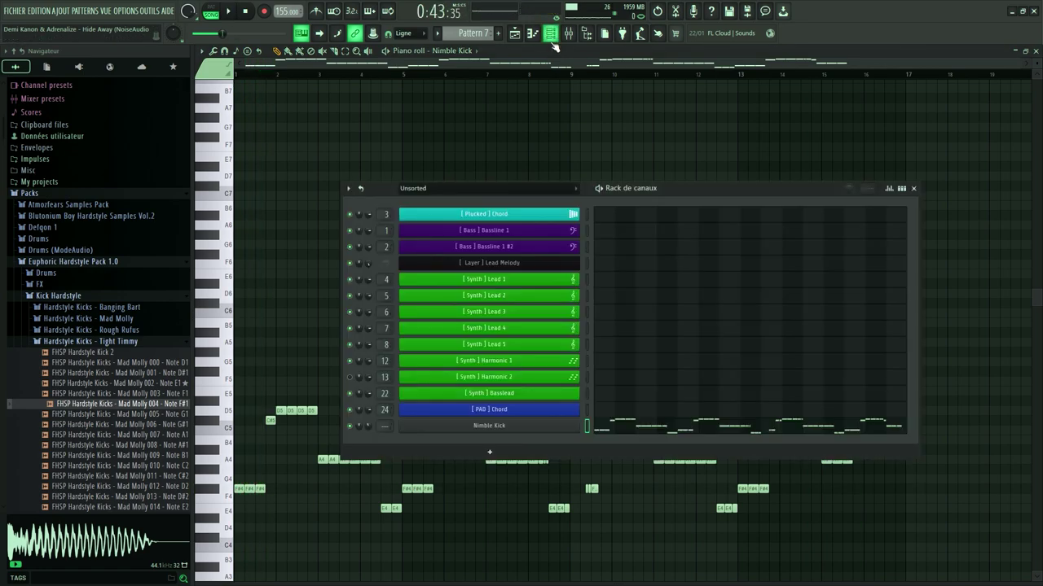
key(F6)
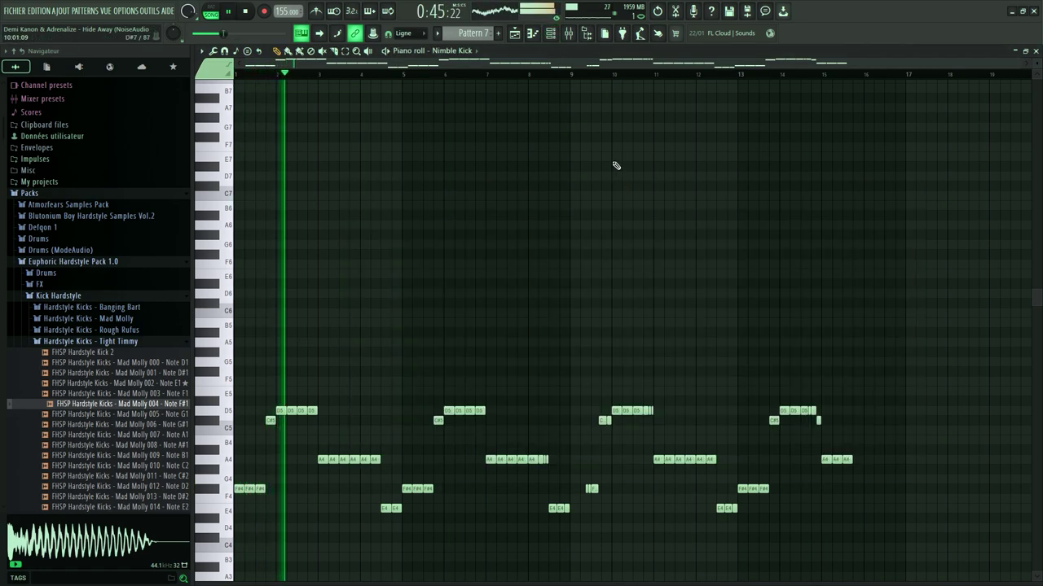
click(550, 34)
Stop playback, collapse the Tight Timmy sample folder, then open the Tok folder and preview Tok 1
scroll(86, 236, up, 3)
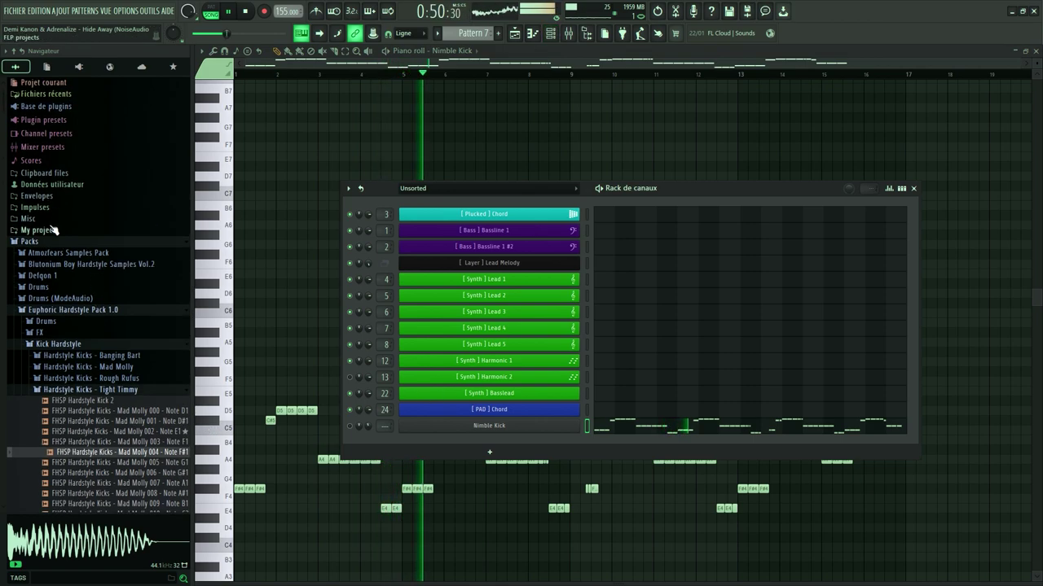
scroll(78, 322, down, 10)
key(space)
click(74, 205)
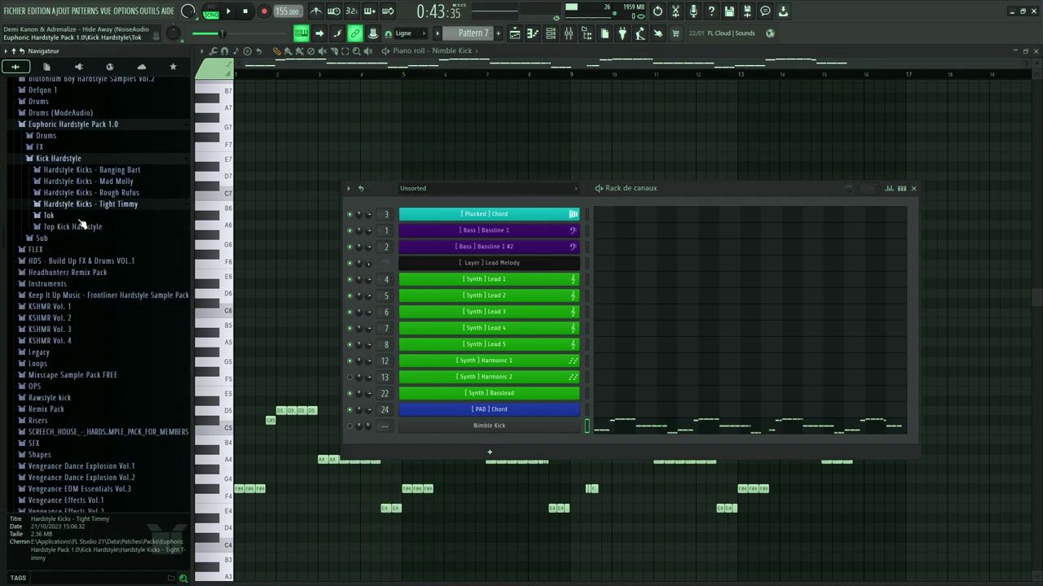
click(77, 228)
click(79, 229)
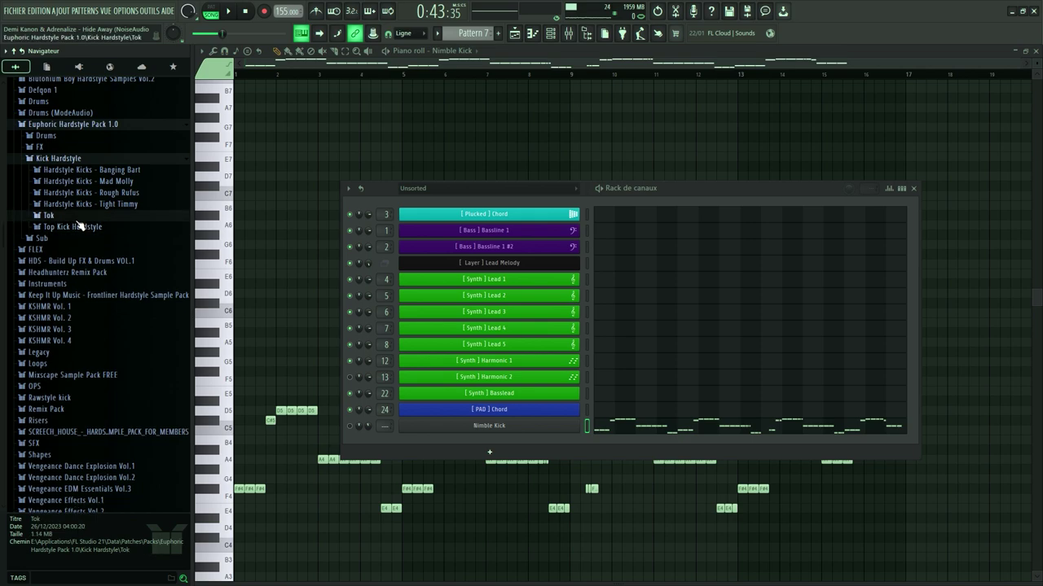
click(49, 215)
click(75, 228)
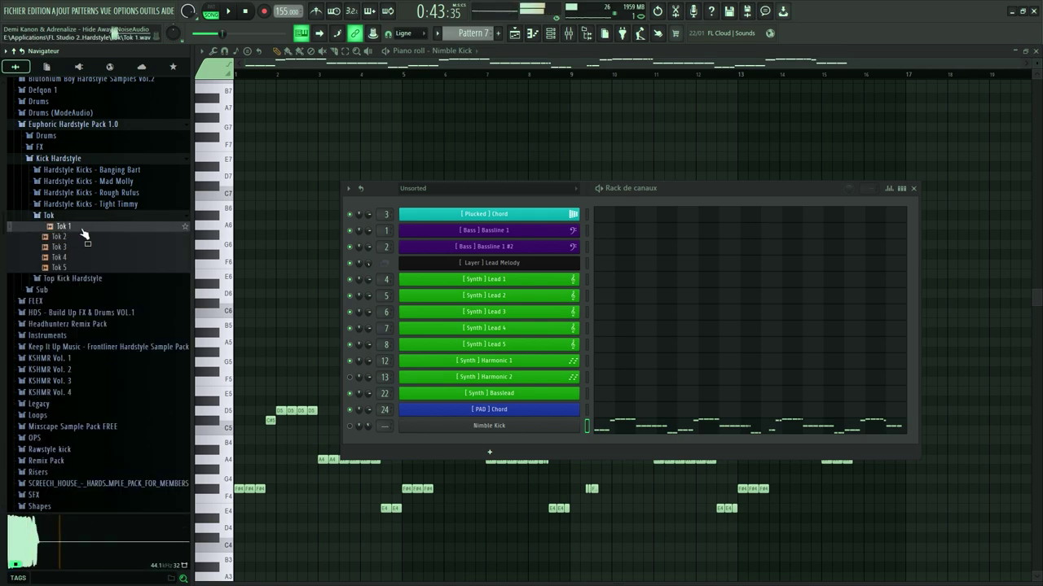
Clone the Nimble Kick channel and load the Tok 1 sample into the copy
drag(79, 230, 457, 438)
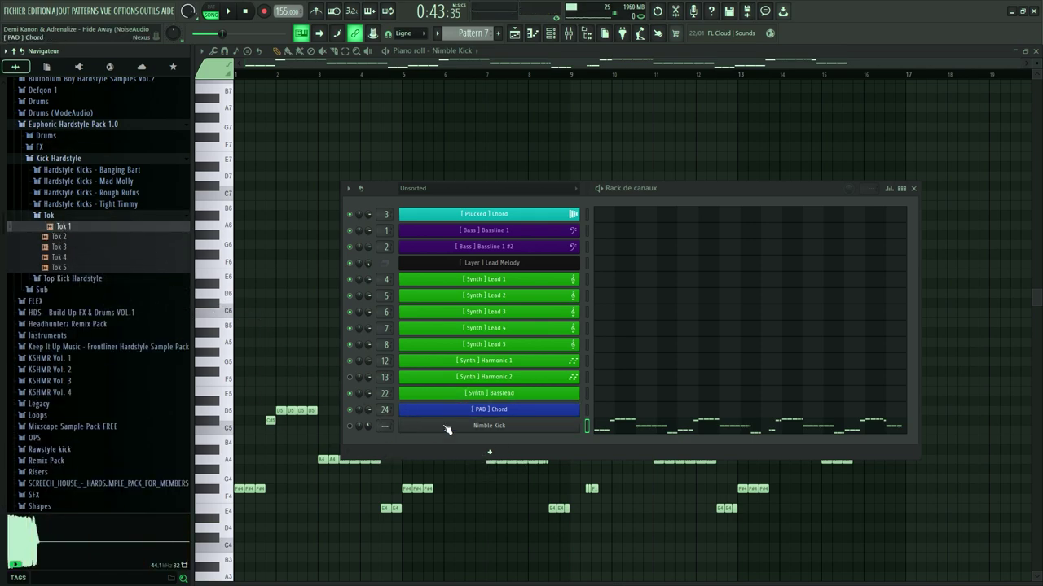
right_click(505, 427)
click(596, 515)
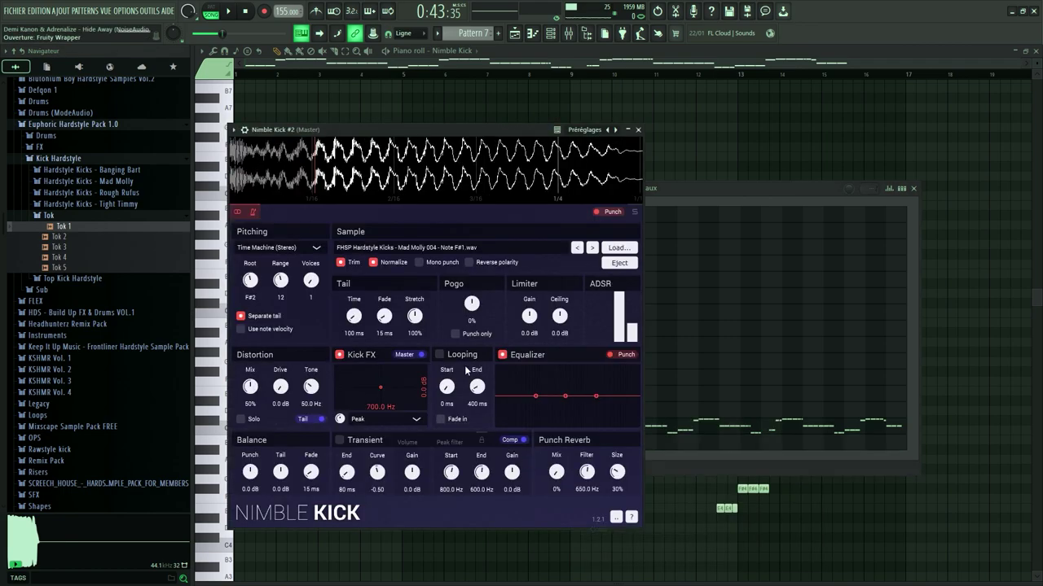
drag(76, 230, 339, 179)
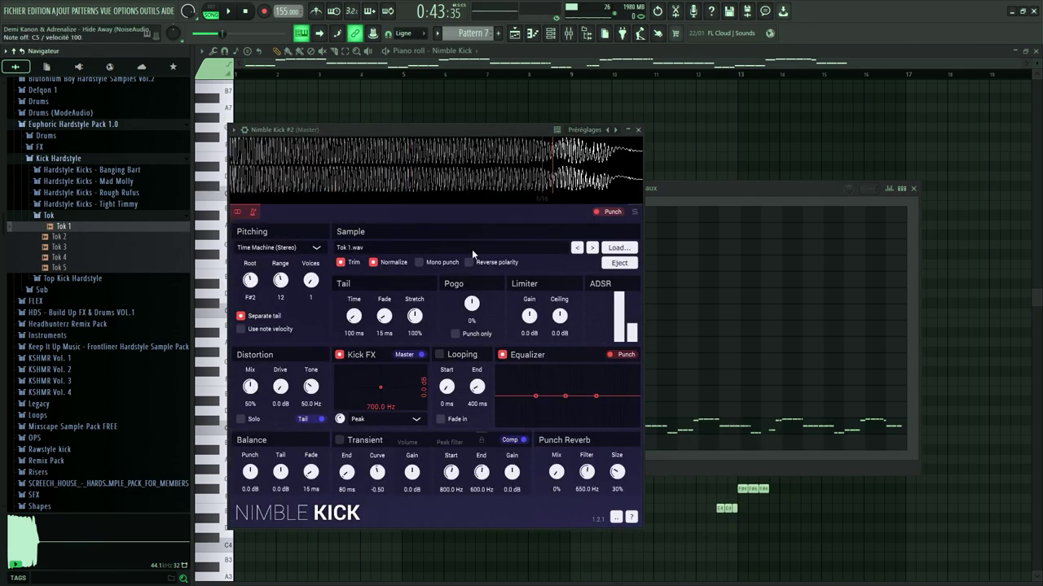
Turn off Separate tail and set Voices to 8 in the cloned Nimble Kick
click(259, 317)
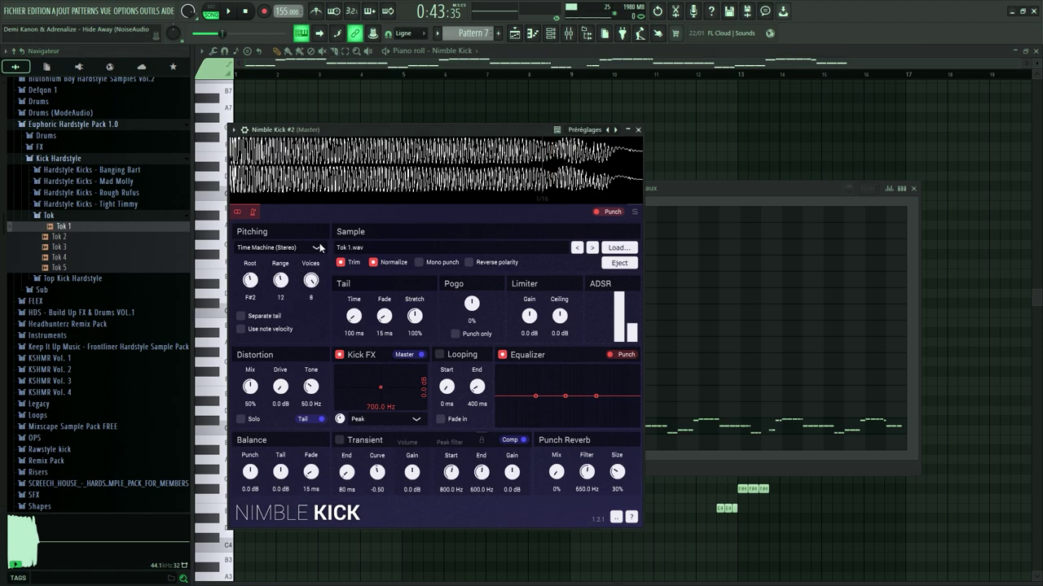
click(656, 442)
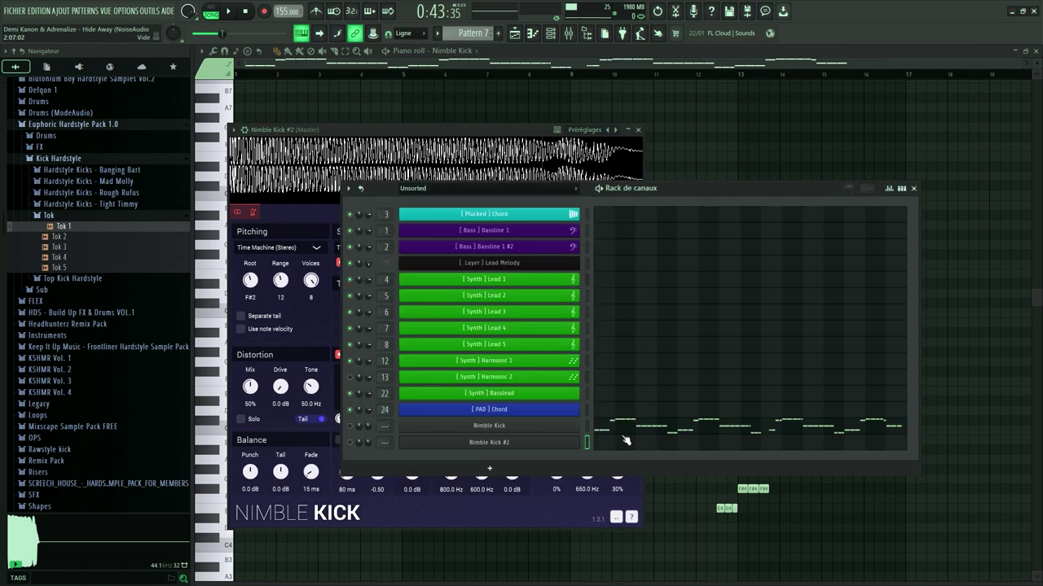
key(space)
In the cloned channel's piano roll, place four quarter-note E4 hits in bar 1 and repeat them through bar 8
click(615, 450)
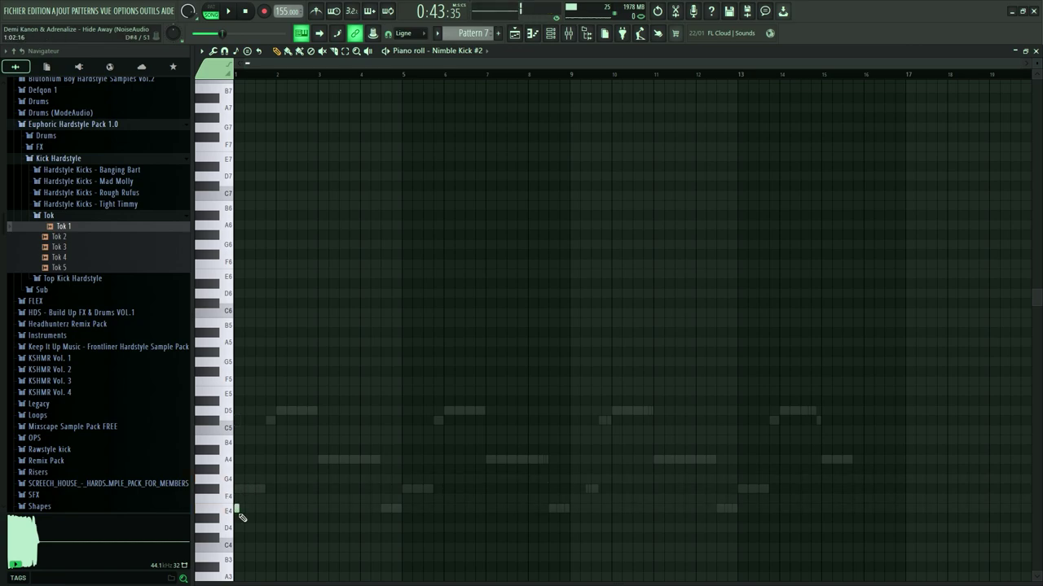
scroll(244, 516, up, 4)
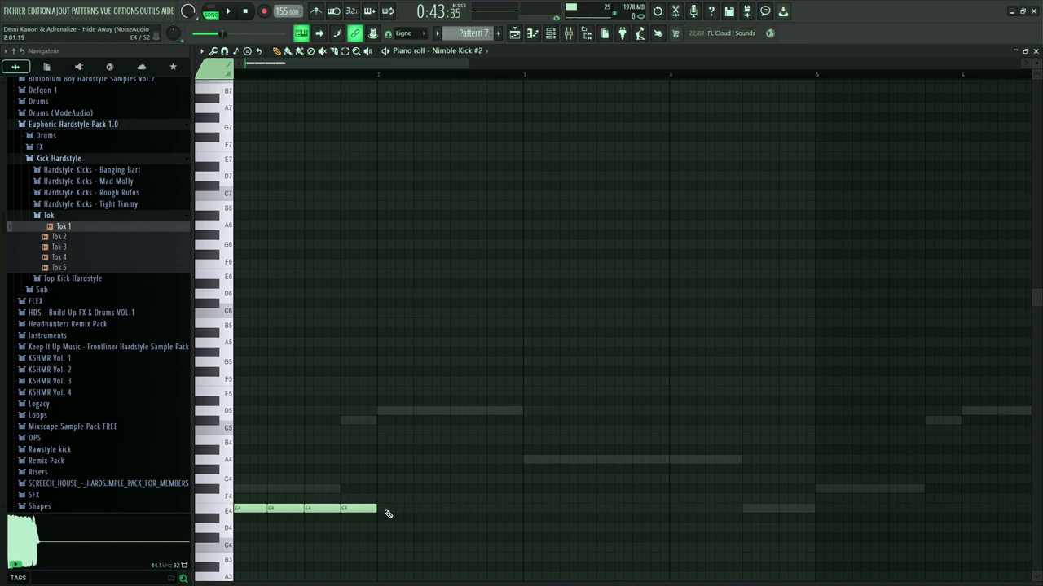
drag(259, 507, 399, 507)
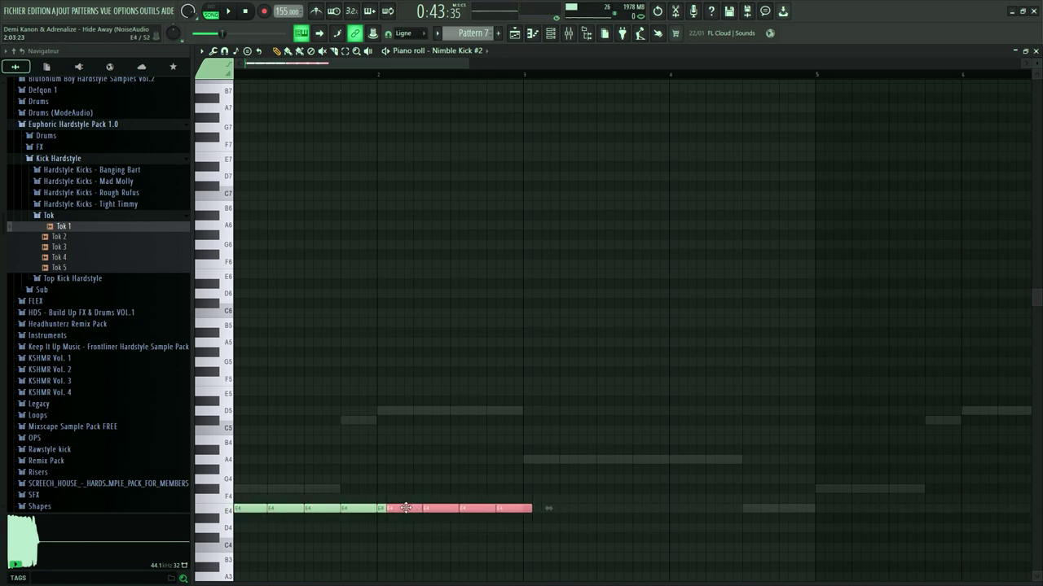
drag(533, 509, 589, 503)
scroll(526, 497, down, 3)
scroll(617, 505, up, 4)
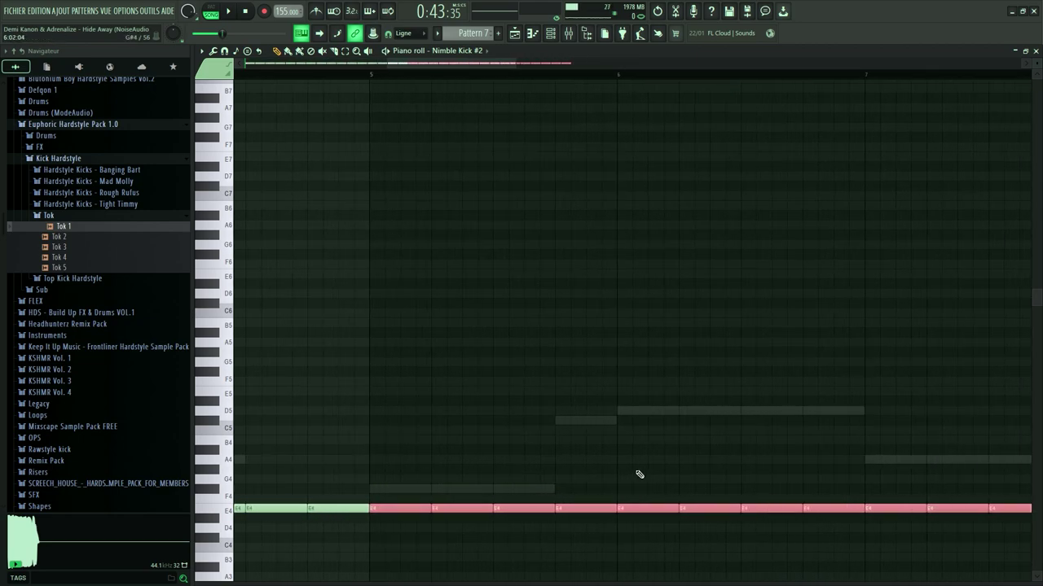
Split bar 8's second beat into an eighth and two sixteenth E4 notes, and refill its last two beats with three notes
scroll(829, 523, up, 2)
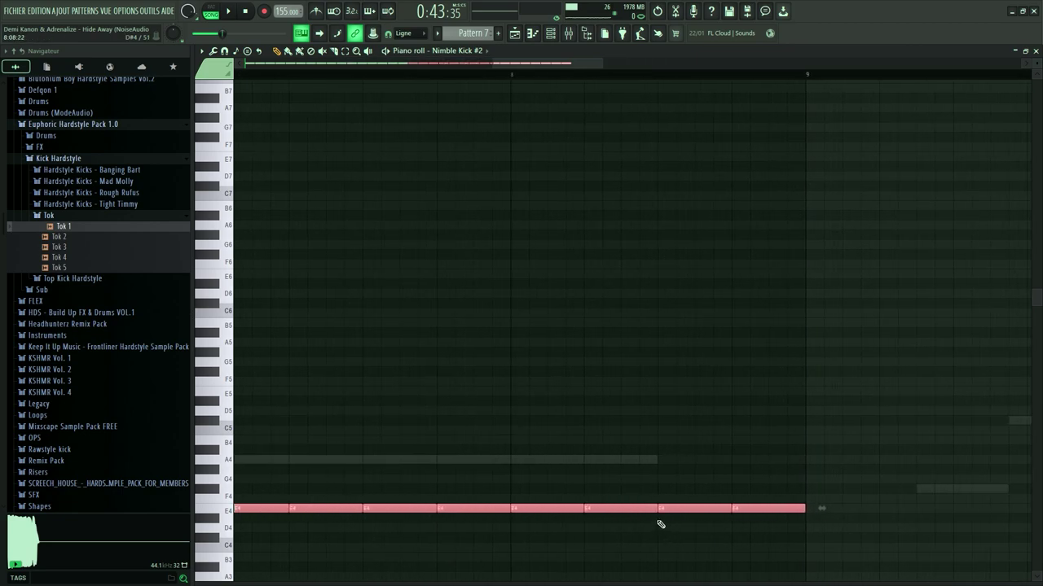
click(652, 512)
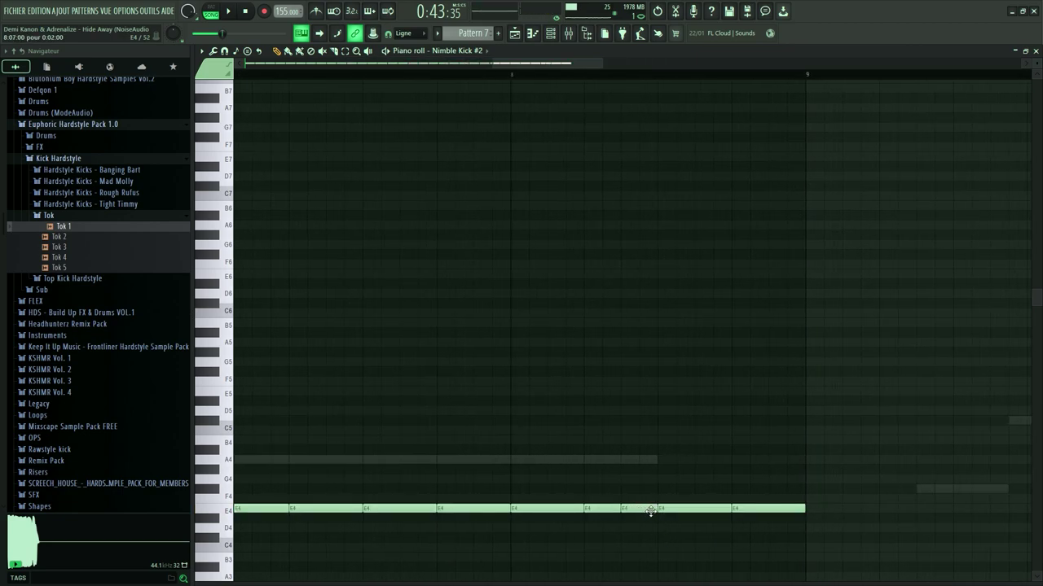
scroll(641, 510, down, 2)
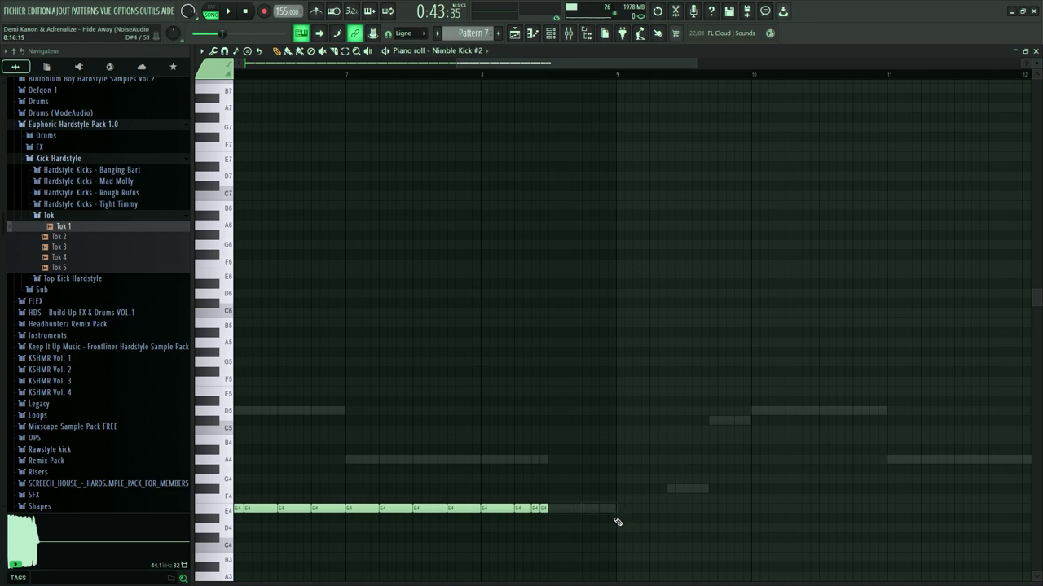
scroll(560, 513, up, 2)
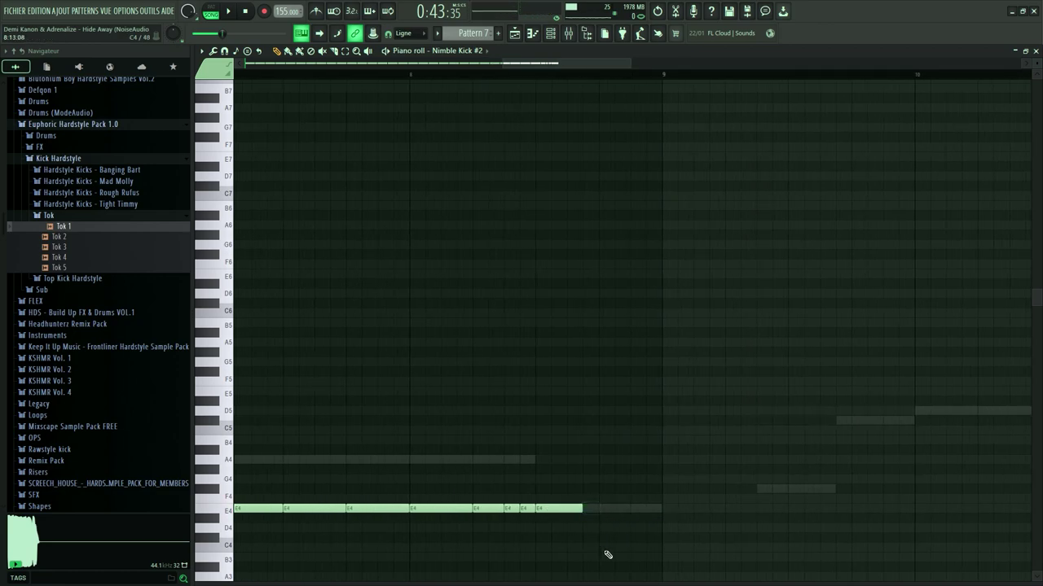
scroll(607, 555, up, 1)
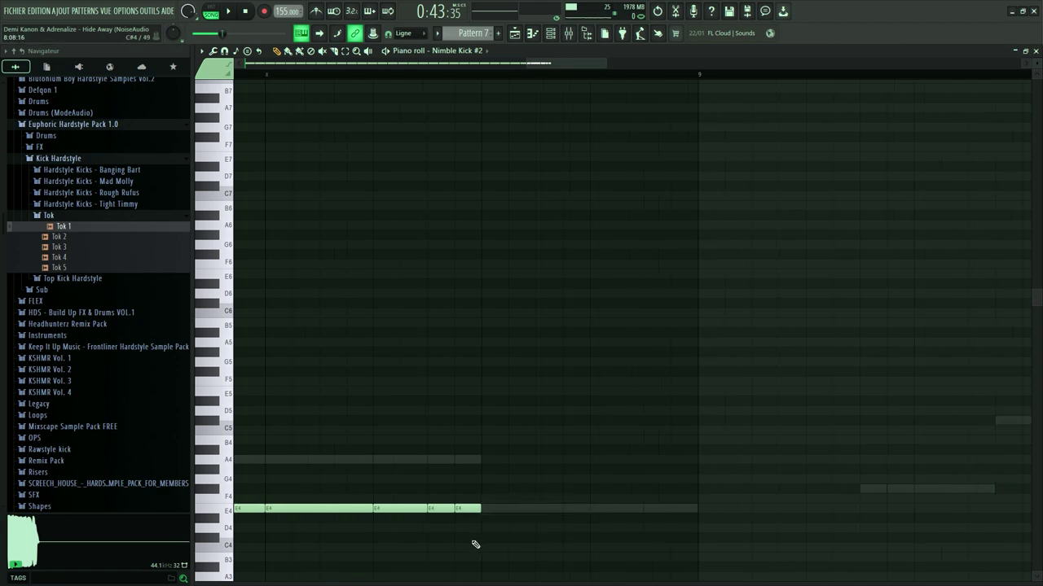
scroll(481, 537, down, 1)
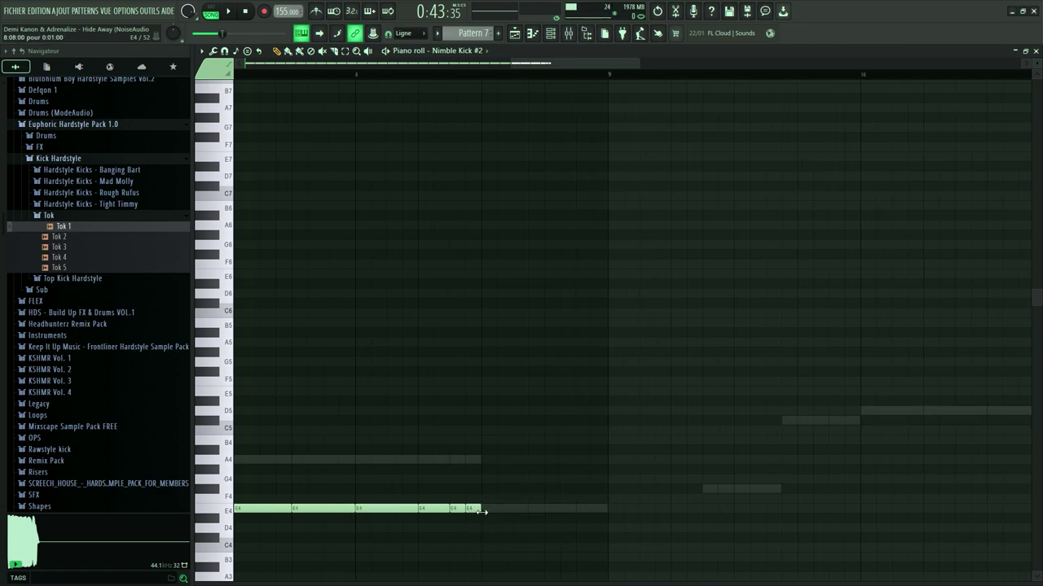
scroll(489, 507, down, 3)
mouse_move(578, 496)
mouse_down()
mouse_move(195, 531)
mouse_move(418, 510)
mouse_move(666, 507)
mouse_move(628, 530)
mouse_move(575, 517)
mouse_move(577, 509)
mouse_up()
Duplicate the eight-bar E4 pattern into bars 9 to 16, and clear and reshape bar 9 to match the ghosted kick rhythm
scroll(628, 530, up, 3)
right_click(585, 509)
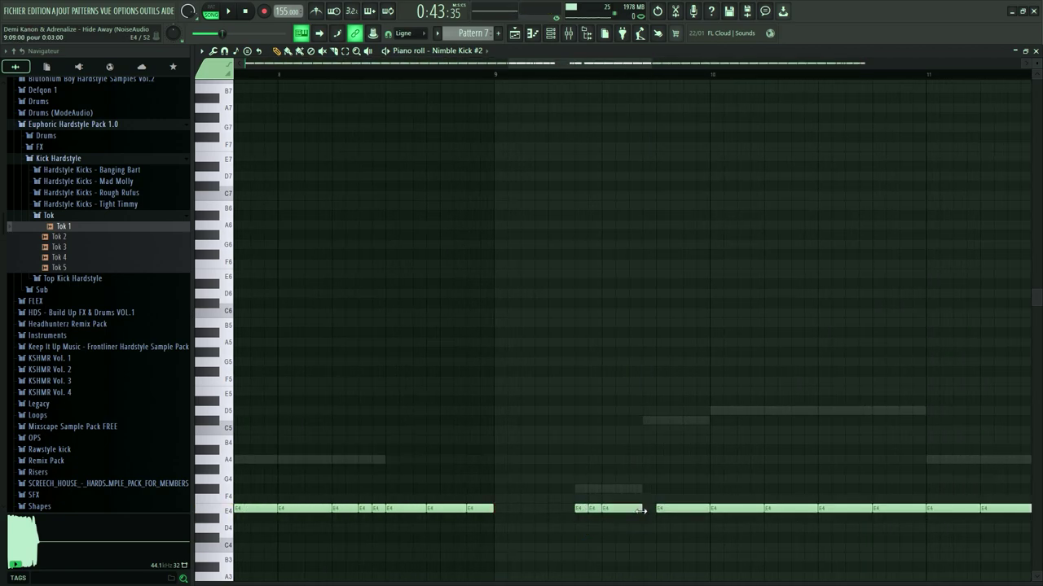
click(688, 498)
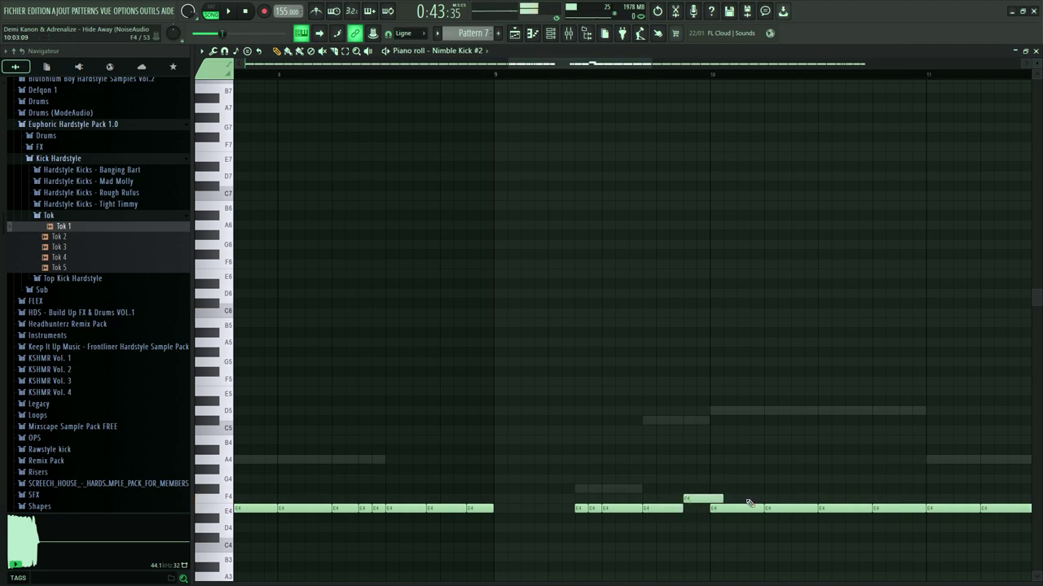
drag(702, 498, 703, 509)
Split bar 10's last E4 into an eighth and two sixteenths, and replace bar 12's last two E4 notes with three shorter ones
scroll(744, 533, up, 2)
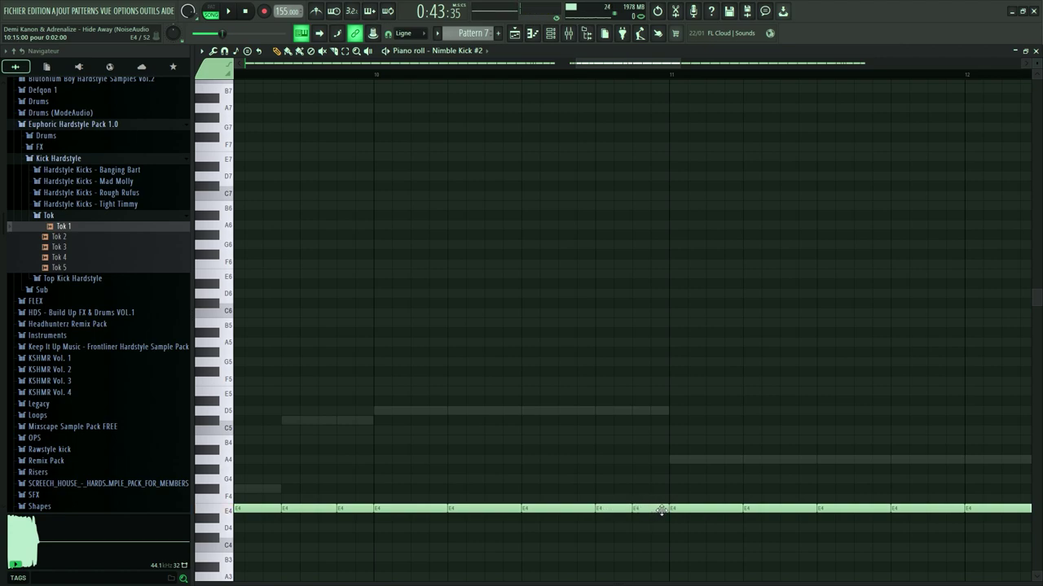
scroll(656, 511, down, 2)
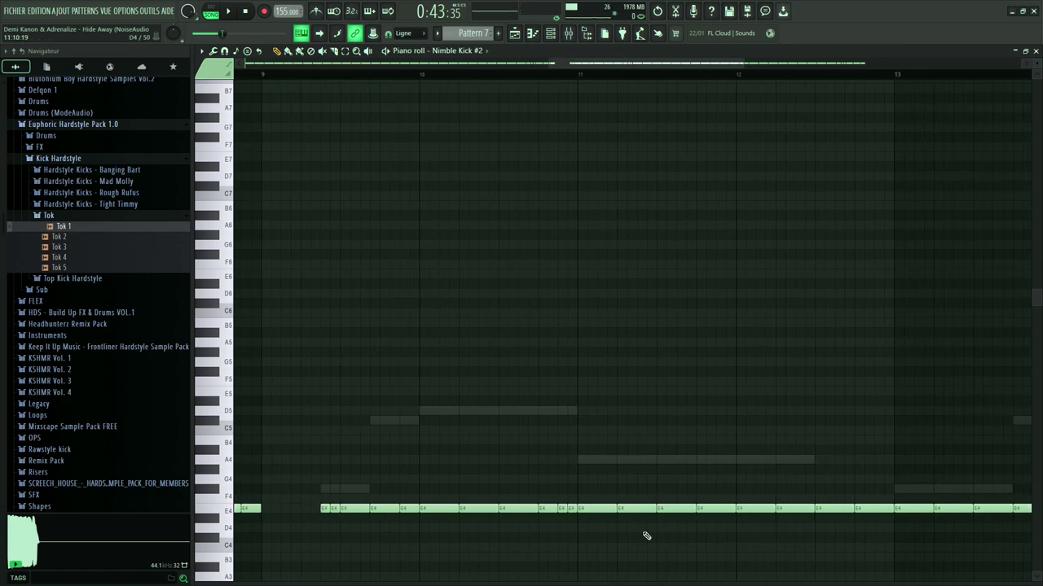
scroll(693, 535, up, 2)
right_click(737, 510)
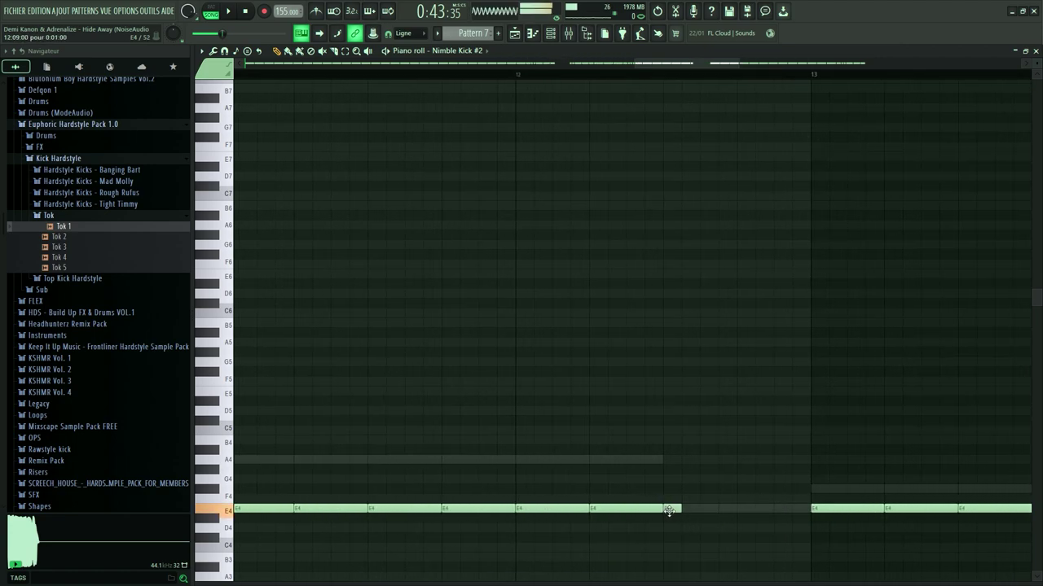
click(801, 498)
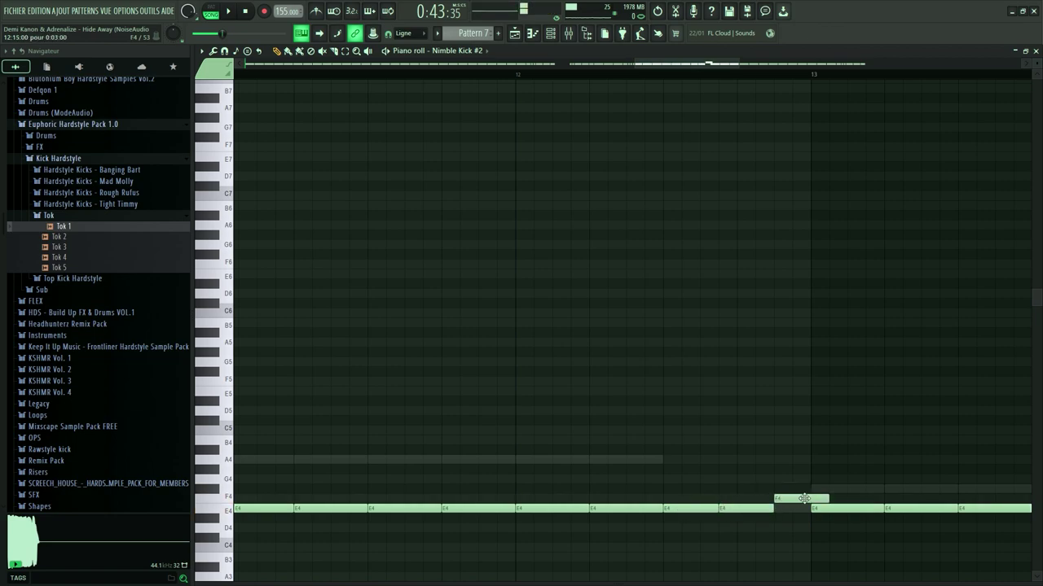
drag(828, 501, 791, 508)
Rework bar 14's last two beats into four shorter E4 notes matching the ghosted kicks, and delete bar 16's notes
scroll(535, 538, down, 2)
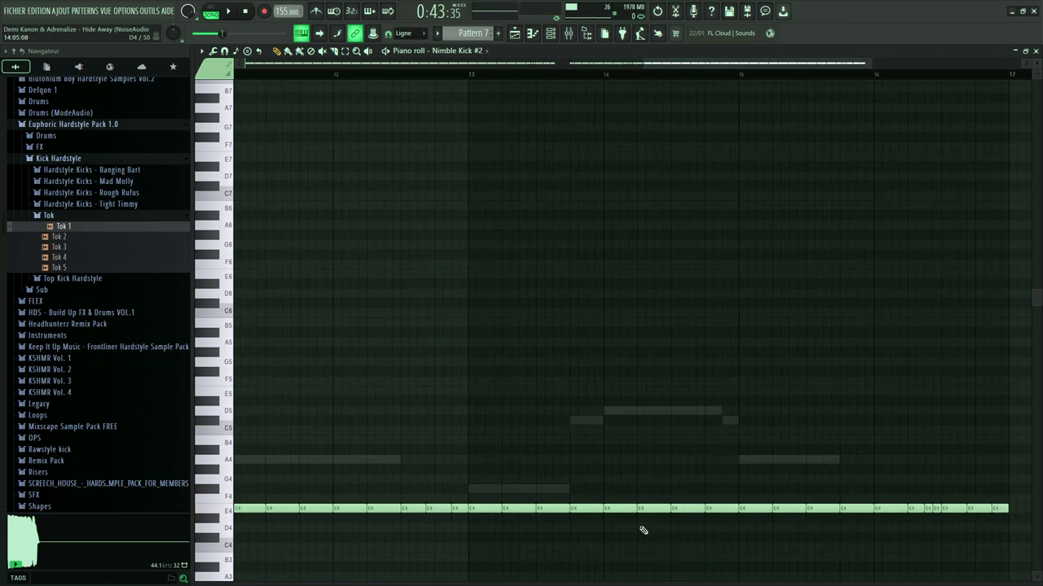
scroll(530, 520, up, 2)
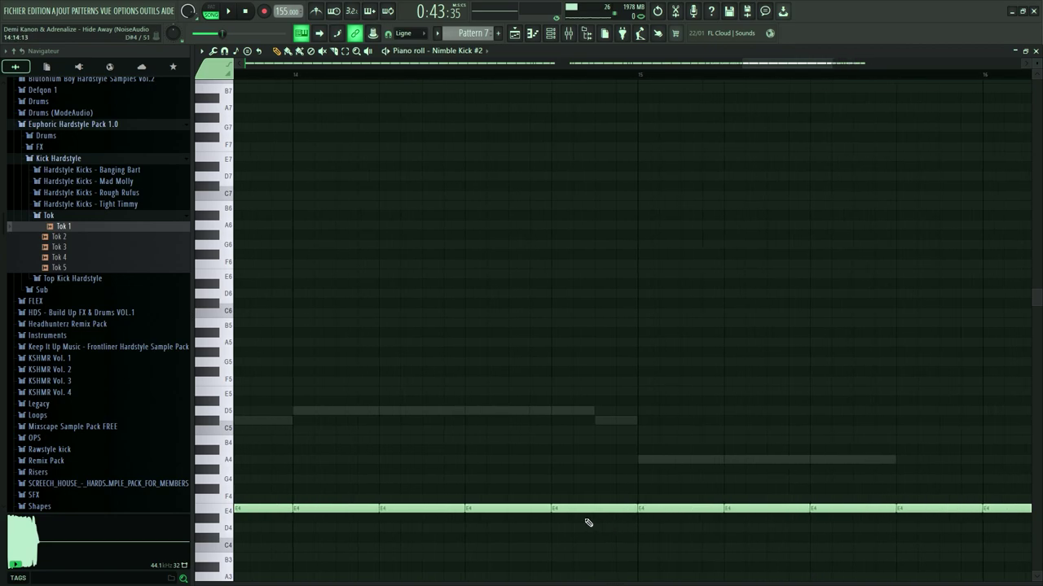
mouse_move(521, 510)
mouse_down()
mouse_move(572, 485)
mouse_move(542, 511)
mouse_up()
scroll(589, 510, down, 3)
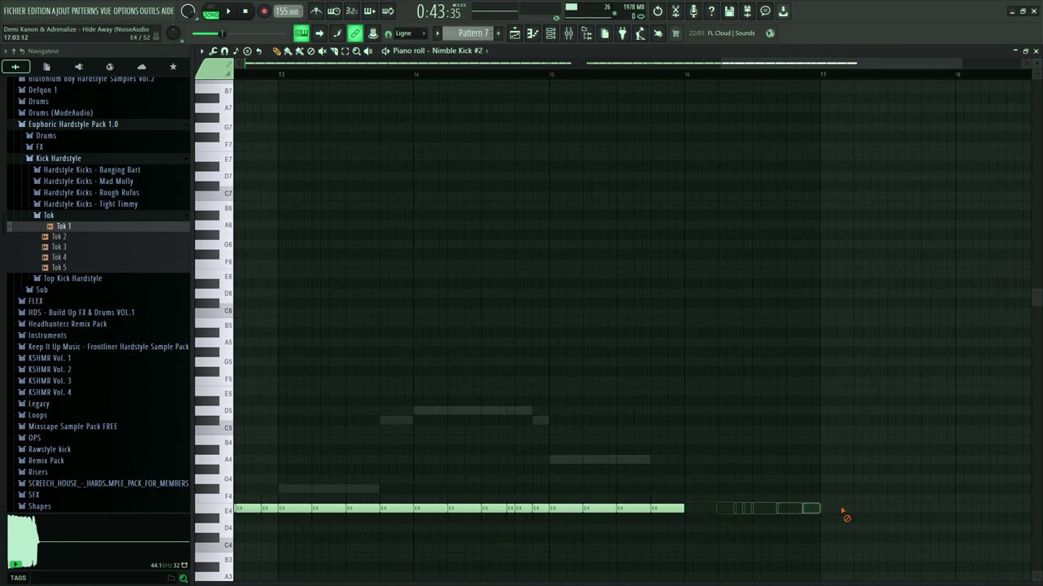
Play Pattern 7 on its own and lower the channel volume of Nimble Kick #2 to balance it against the first kick
scroll(666, 515, down, 4)
key(l)
key(space)
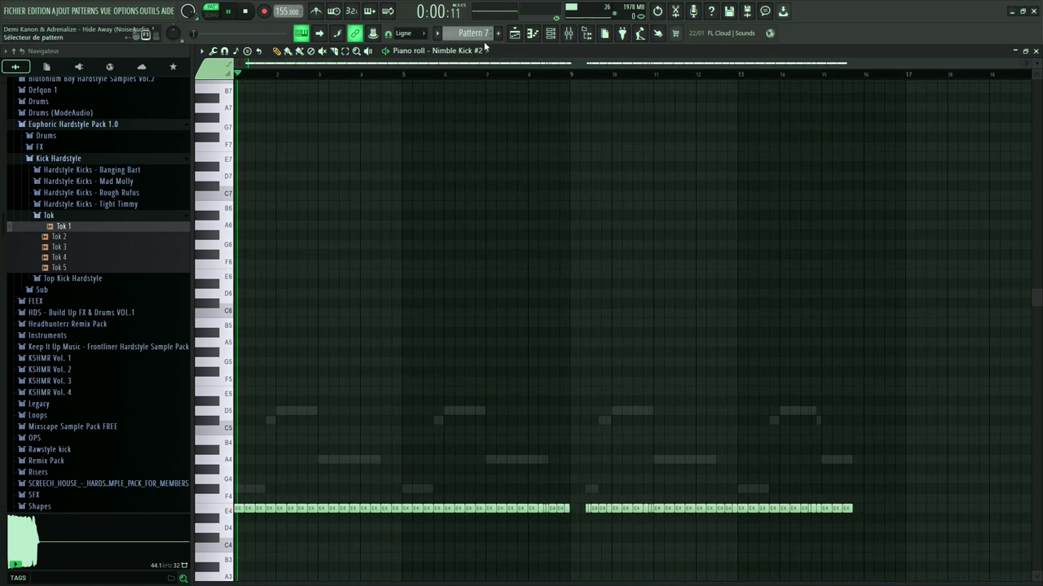
click(551, 34)
key(space)
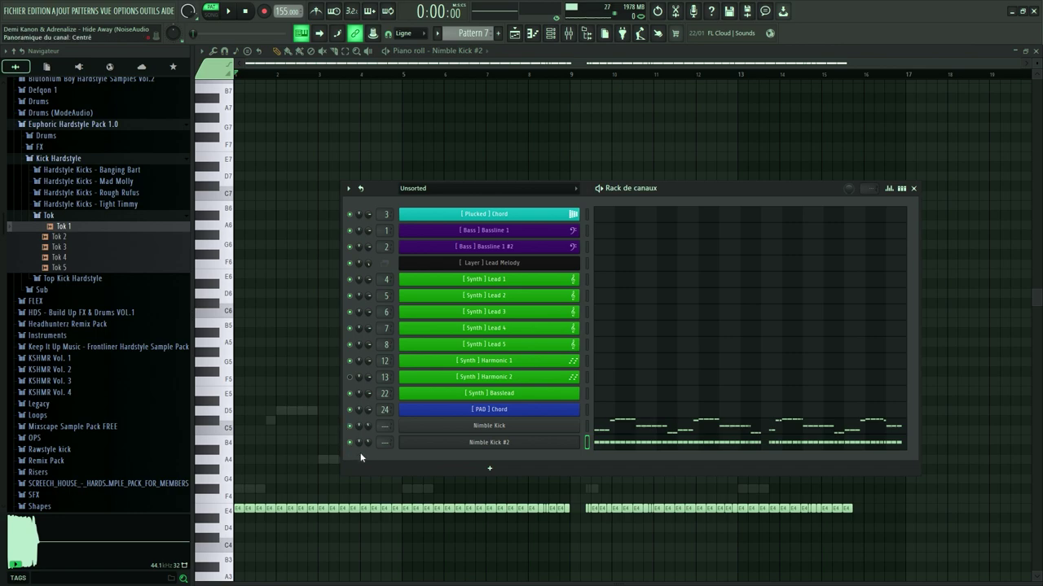
key(space)
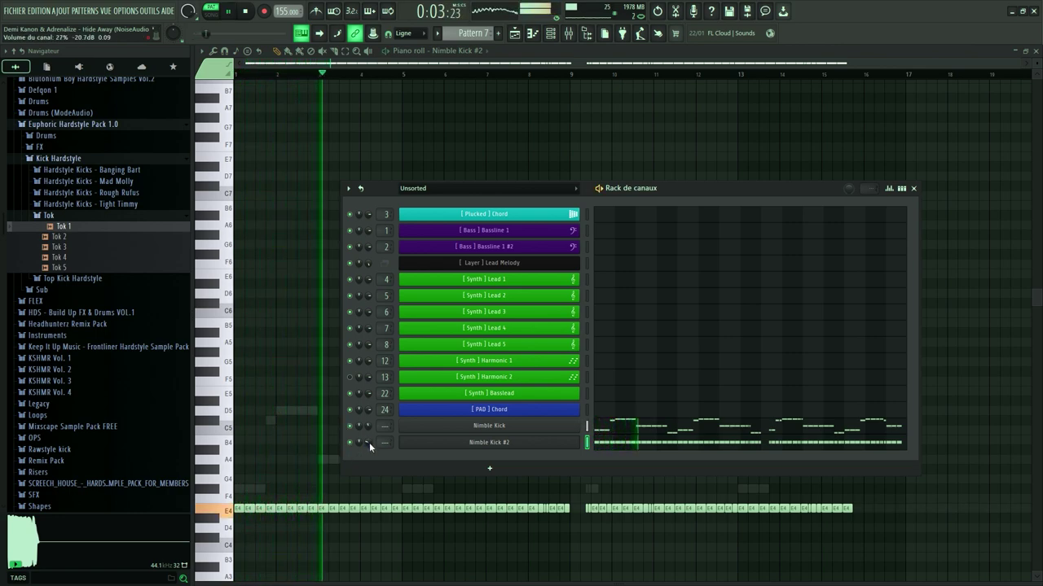
scroll(369, 442, down, 3)
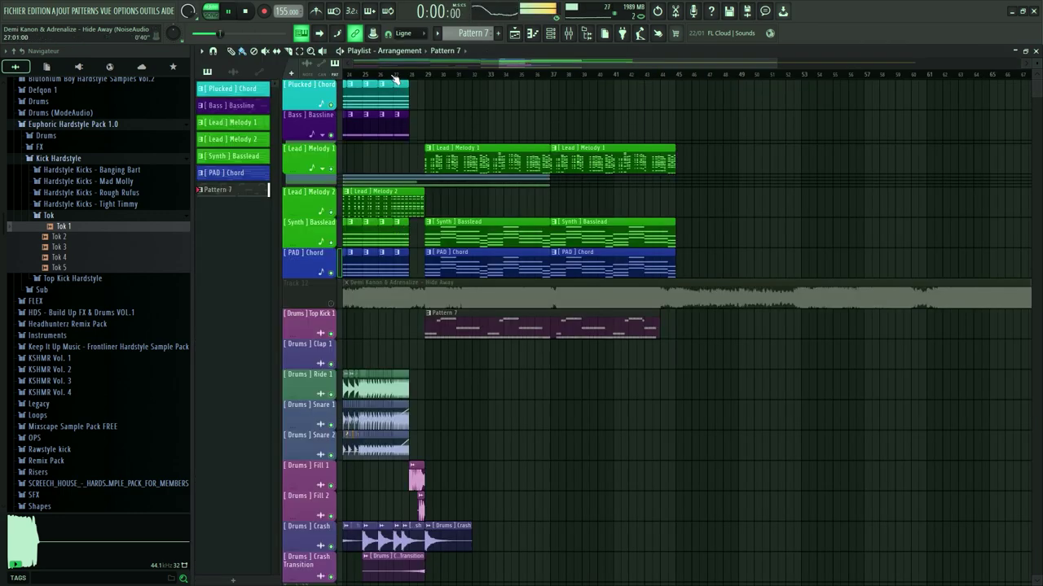
Play the arrangement from bar 27 into the drop and check the [Drums] Tok track's level in the mixer
click(395, 77)
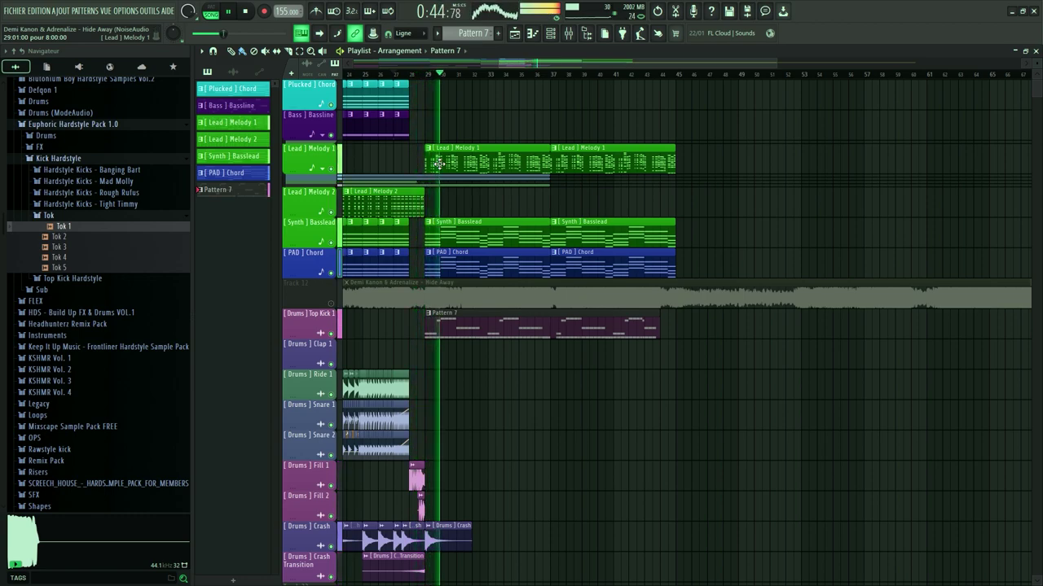
click(571, 33)
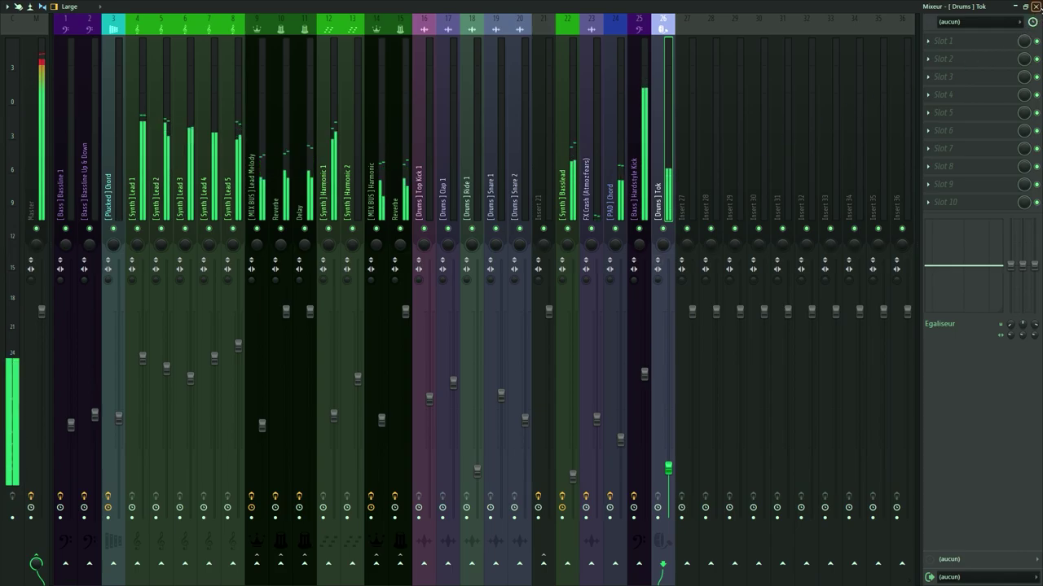
click(1036, 5)
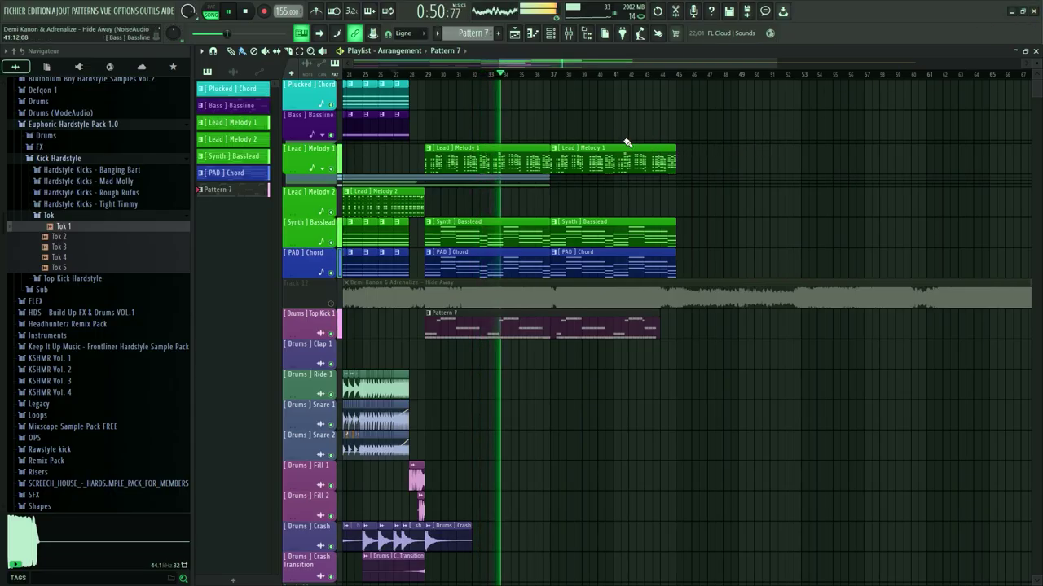
click(569, 34)
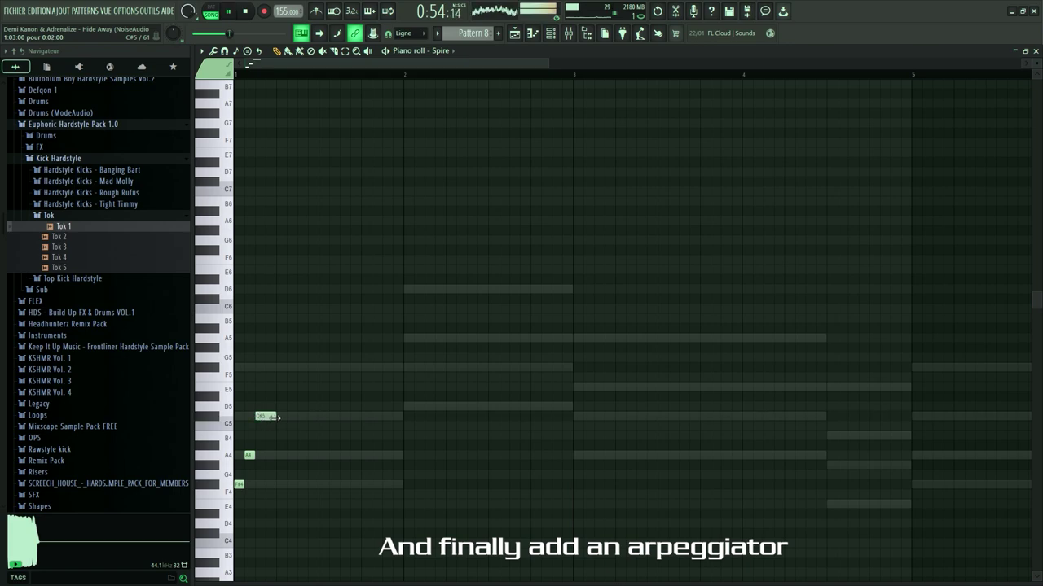
Duplicate the short F#4, A4, C#5 arpeggio in Spire's Pattern 8 until it fills bar 1
key(space)
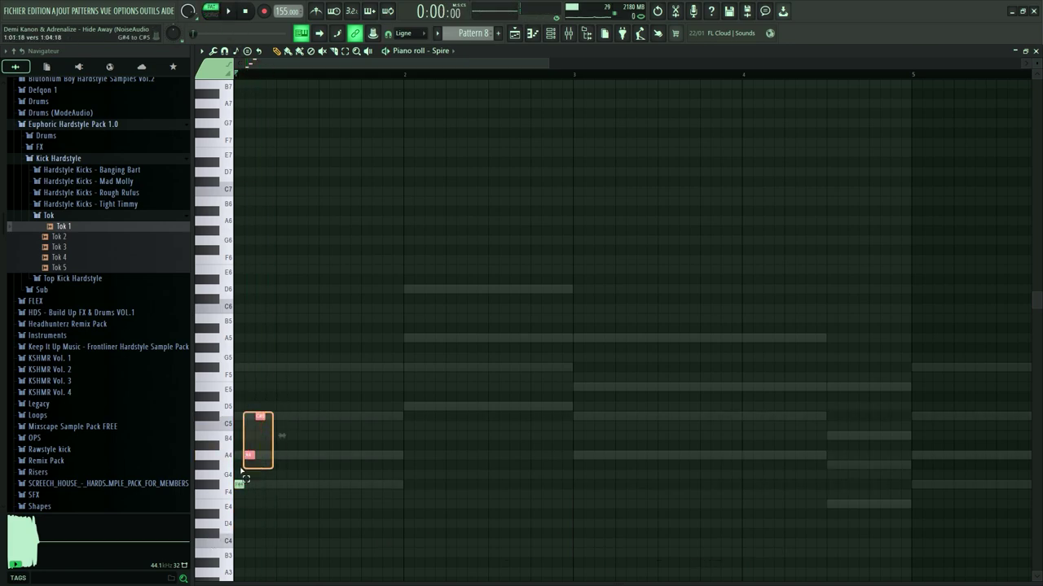
drag(330, 401, 236, 505)
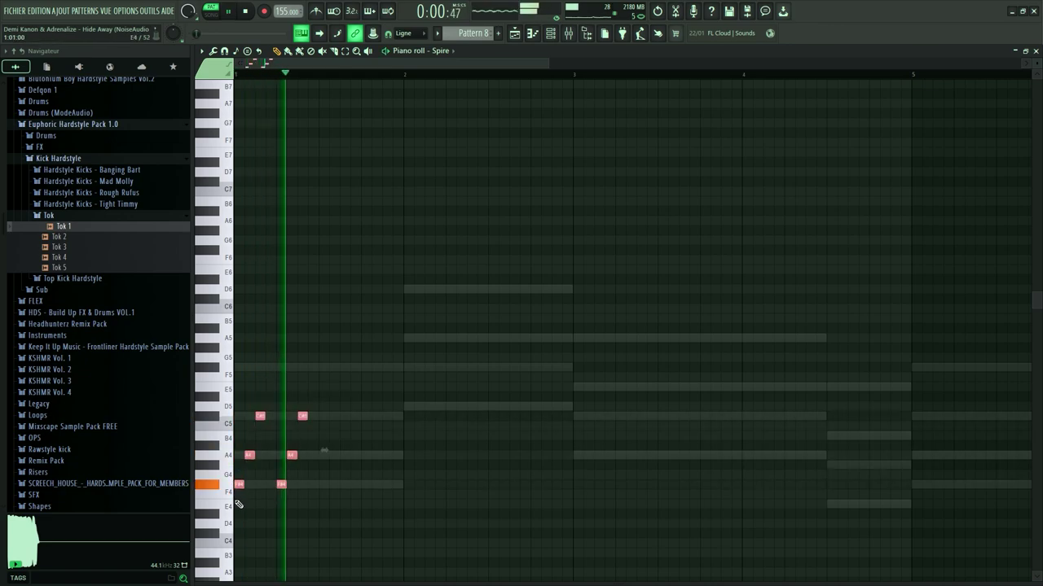
key(ctrl+b)
key(ctrl+a)
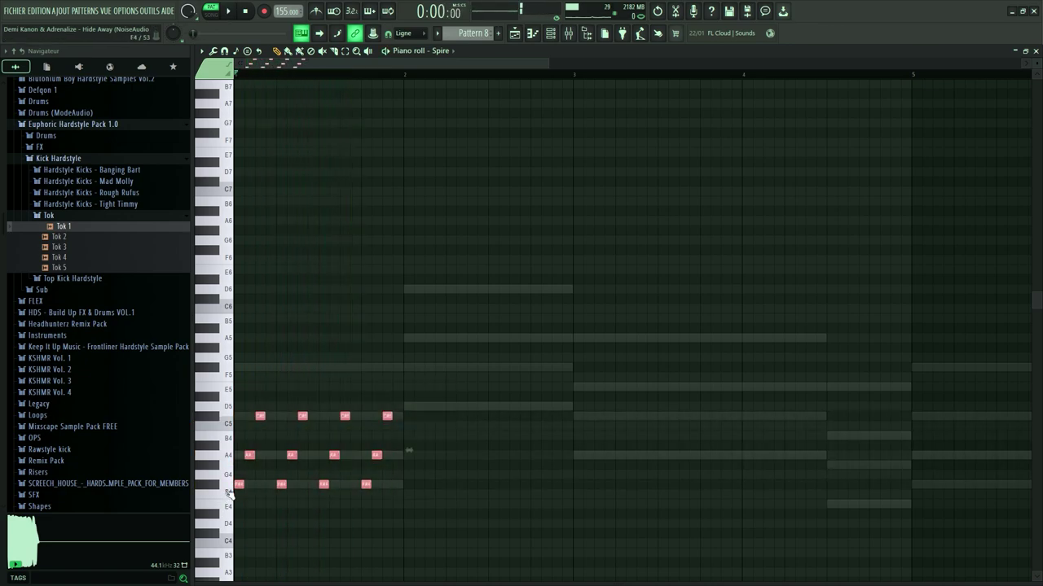
Copy bar 1's arpeggio into bar 2 and repitch it to D5, F#5 and A5
key(ctrl+b)
drag(408, 484, 408, 405)
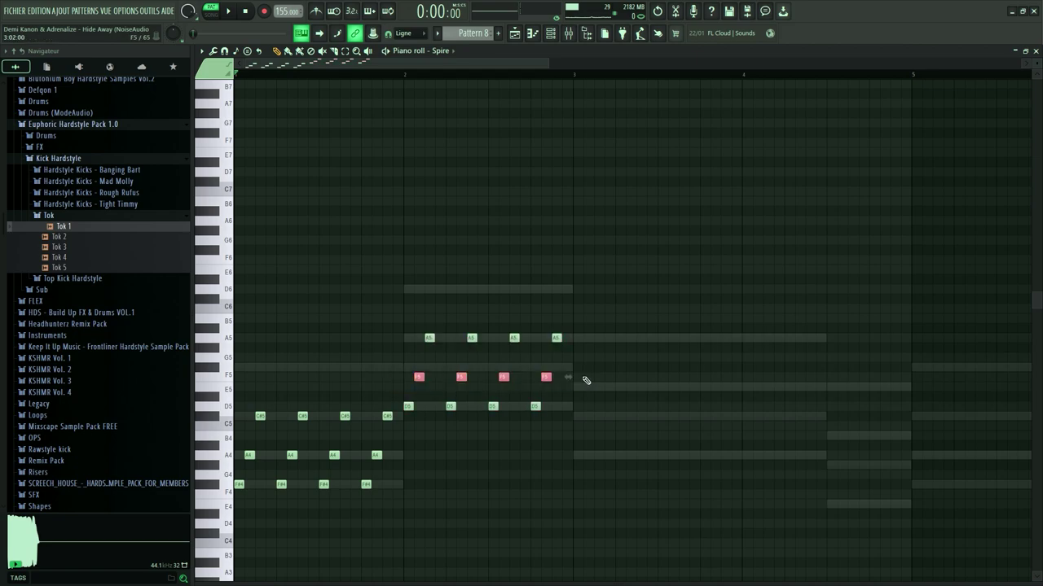
drag(546, 377, 546, 368)
key(space)
Copy bar 2's arpeggio into bar 3 and repitch it to A4, C#5 and E5
drag(619, 305, 408, 406)
key(ctrl+b)
drag(578, 407, 574, 455)
key(ctrl+d)
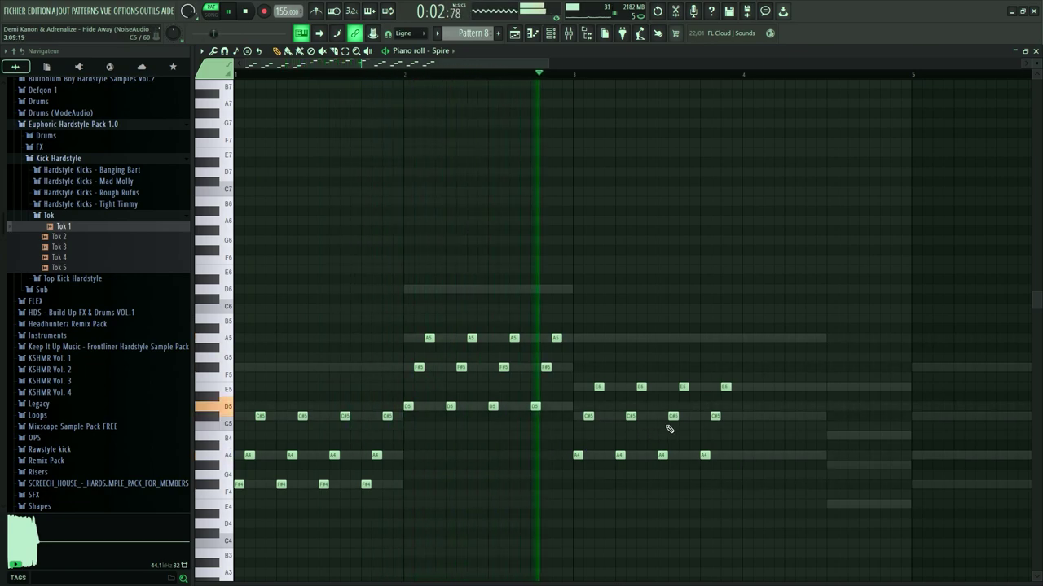
Extend the A4, C#5, E5 arpeggio through the first half of bar 4, and fill its second half with E4, G#4 and B4
scroll(619, 424, down, 1)
scroll(611, 411, up, 2)
key(space)
drag(623, 372, 516, 464)
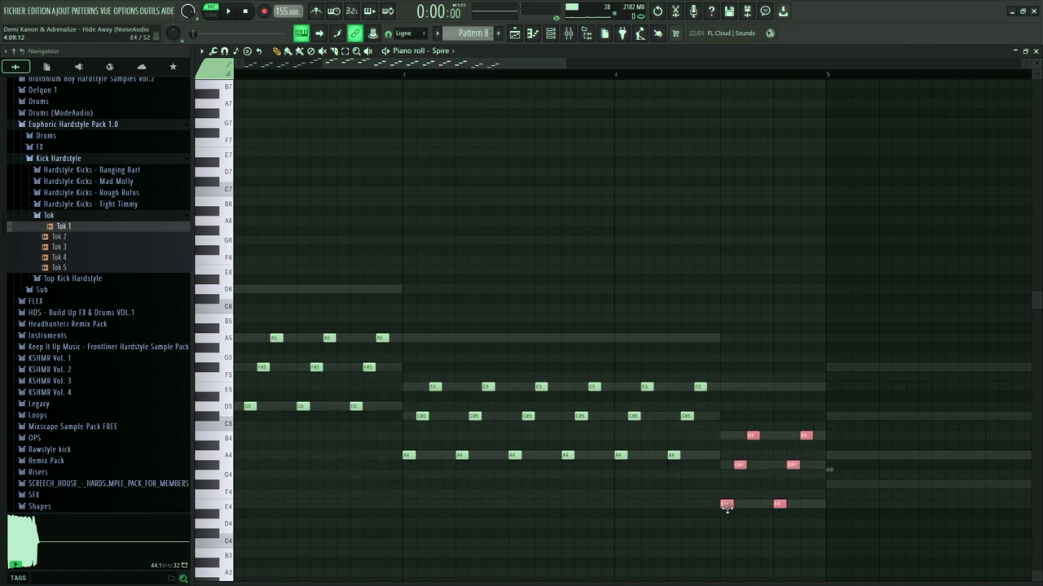
Copy the four-bar arpeggio into bars 5 to 8
scroll(751, 485, down, 2)
drag(758, 295, 234, 567)
drag(237, 484, 630, 484)
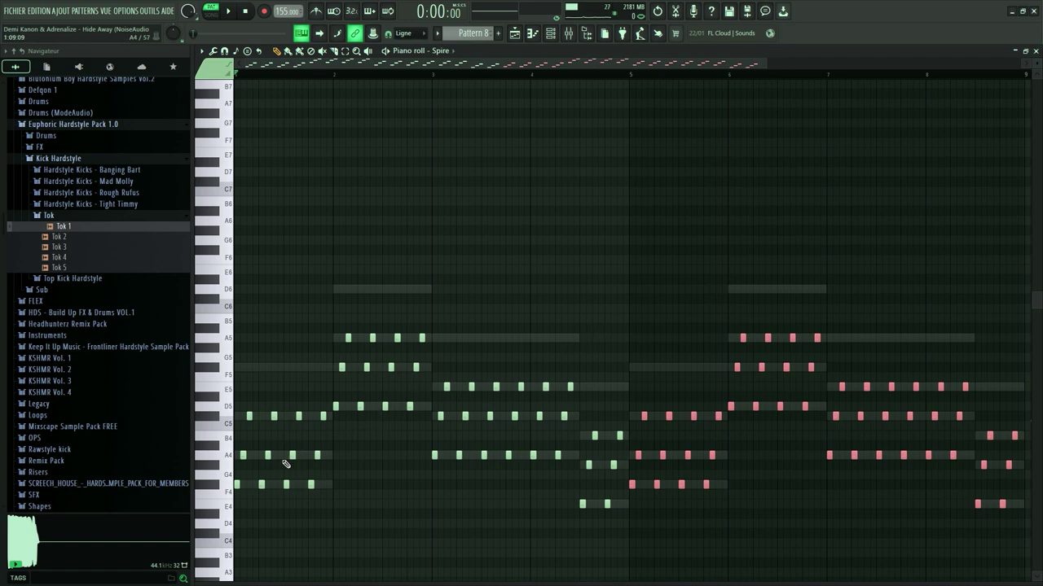
Raise the F#4 notes in bar 1 by an octave to F#5
drag(350, 488, 242, 492)
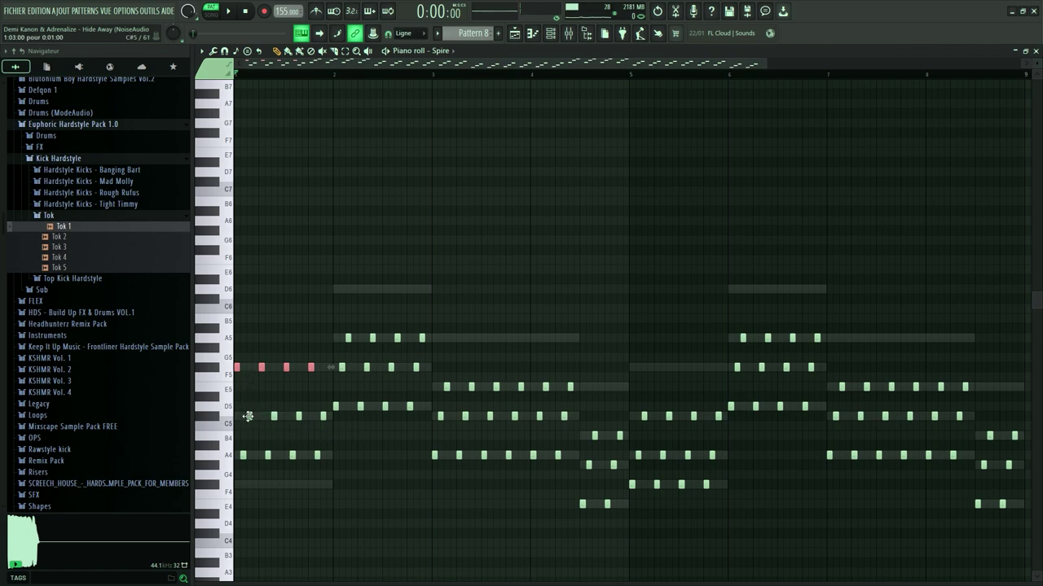
key(ctrl+Up)
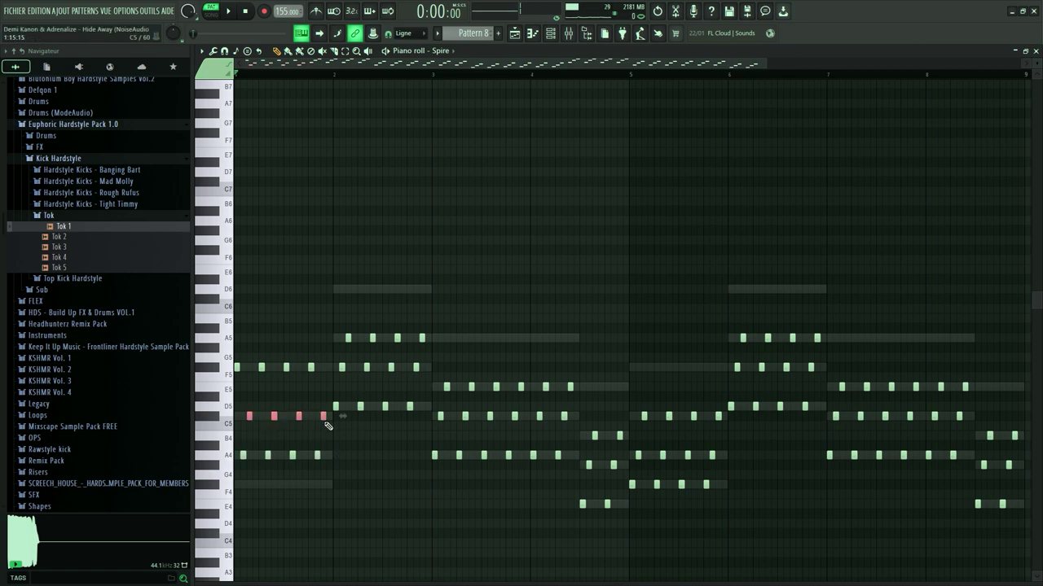
Try bar 1's C#5 notes an octave higher, restore their pitch, and audition the arpeggio
key(ctrl+Up)
key(space)
key(ctrl+Down)
key(space)
key(space)
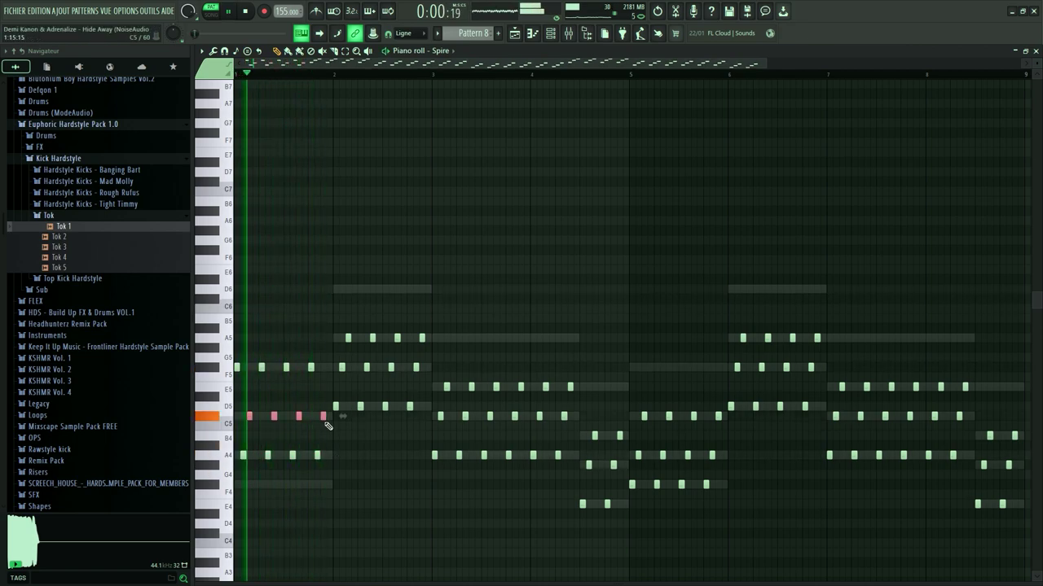
key(space)
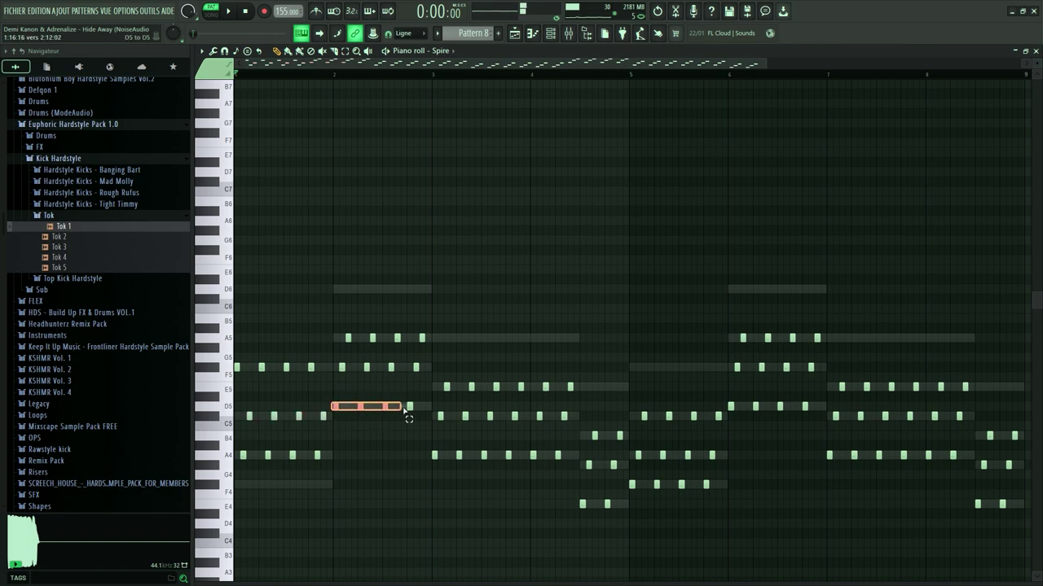
Raise the lowest arpeggio notes in bars 2 to 4 by an octave, to D6, A5 and E5, and play the result
drag(421, 442, 558, 469)
drag(563, 491, 644, 514)
key(ctrl+Up)
key(space)
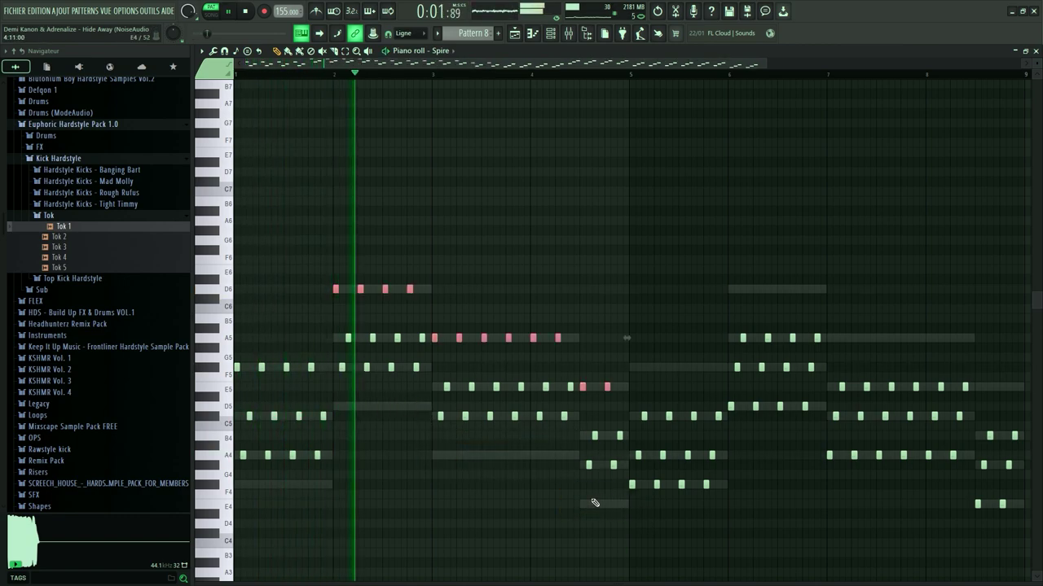
Delete the arpeggio notes in bars 5 to 8 and select notes from the revised first four bars
ctrl+scroll(798, 399, down, 2)
drag(856, 295, 512, 543)
key(Delete)
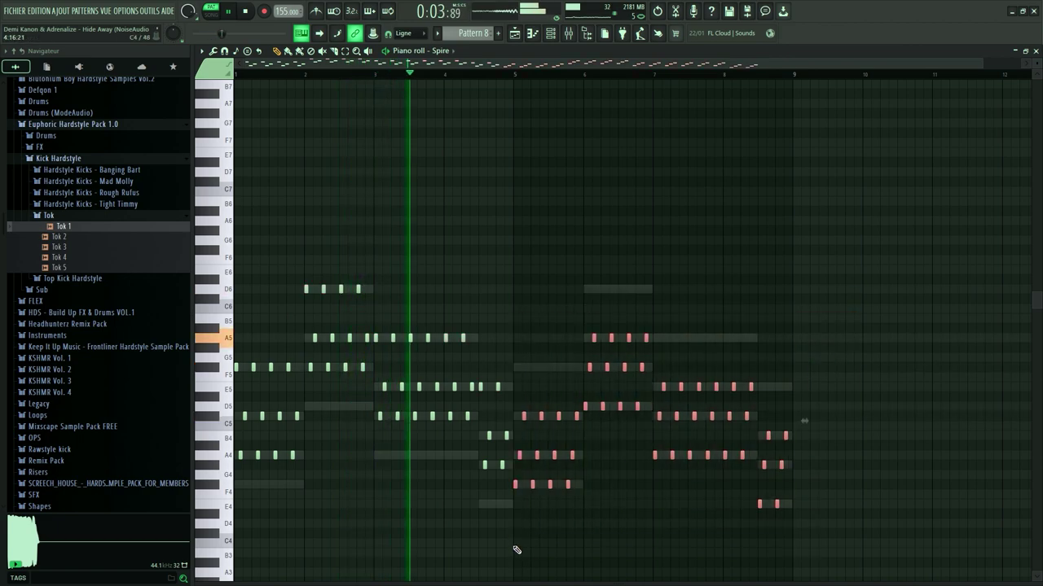
drag(582, 256, 379, 456)
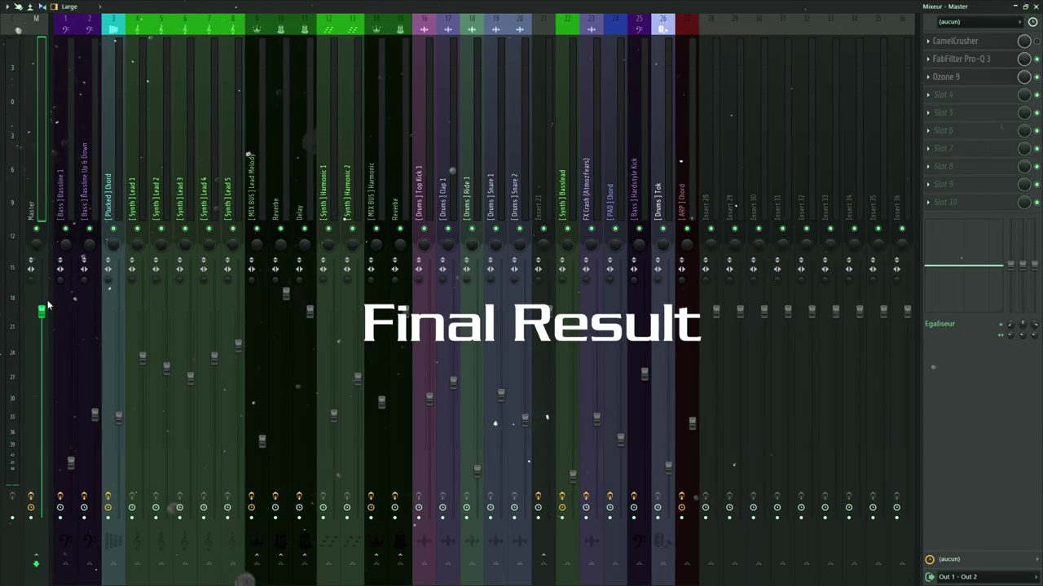
Start playback and move Ozone 9 above FabFilter Pro-Q 3 in the master track's effect chain
key(space)
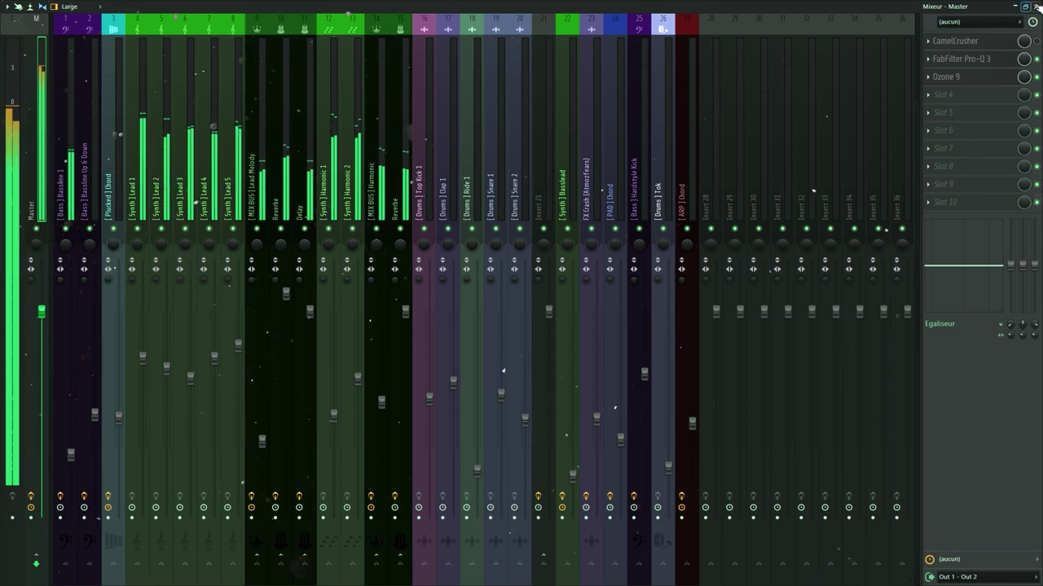
drag(987, 76, 945, 58)
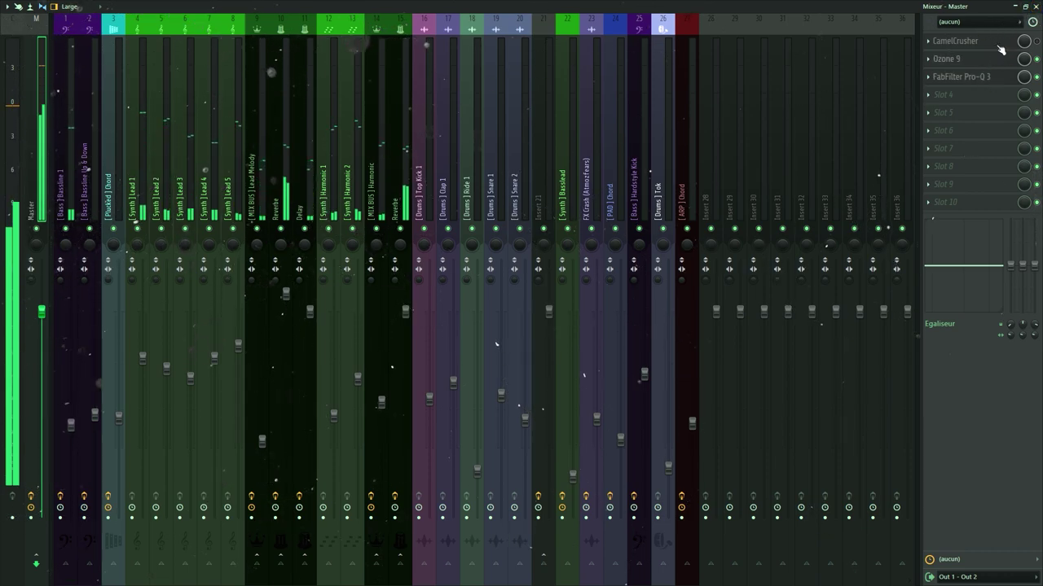
key(F9)
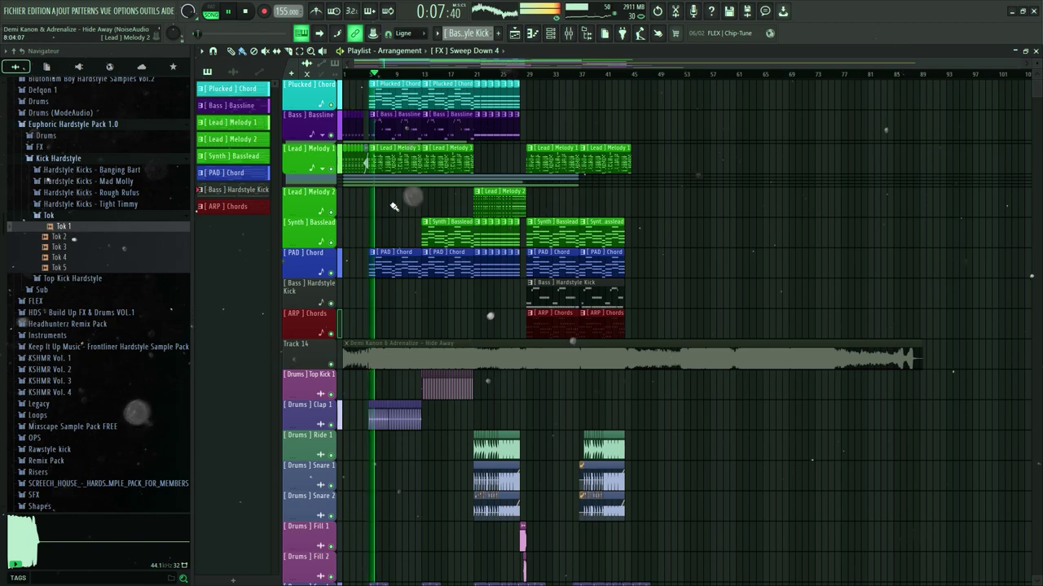
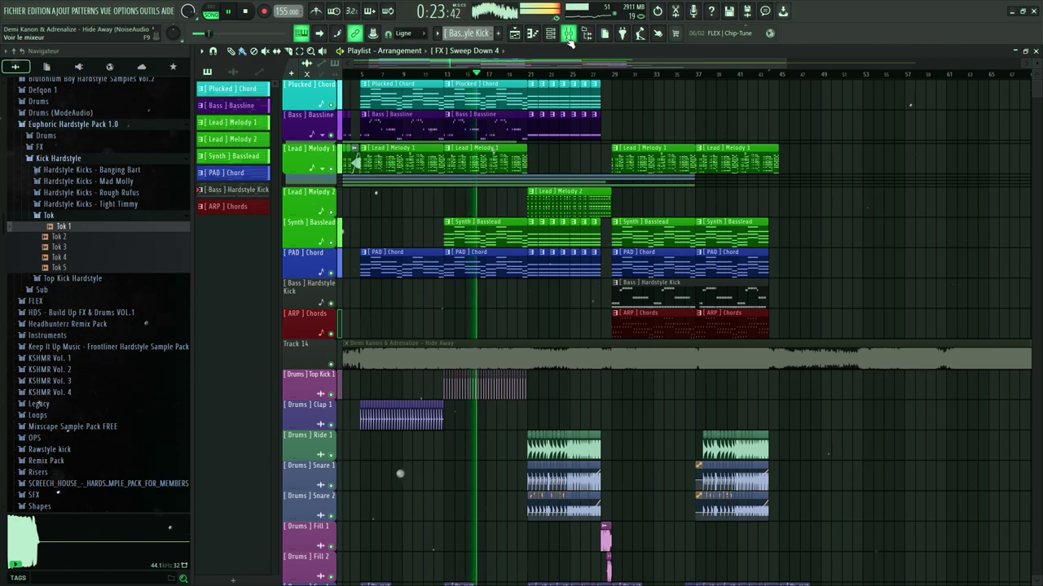
Play through the finished arrangement and review its melody, kick, arpeggio, drum and FX tracks from intro to drop
drag(568, 64, 853, 67)
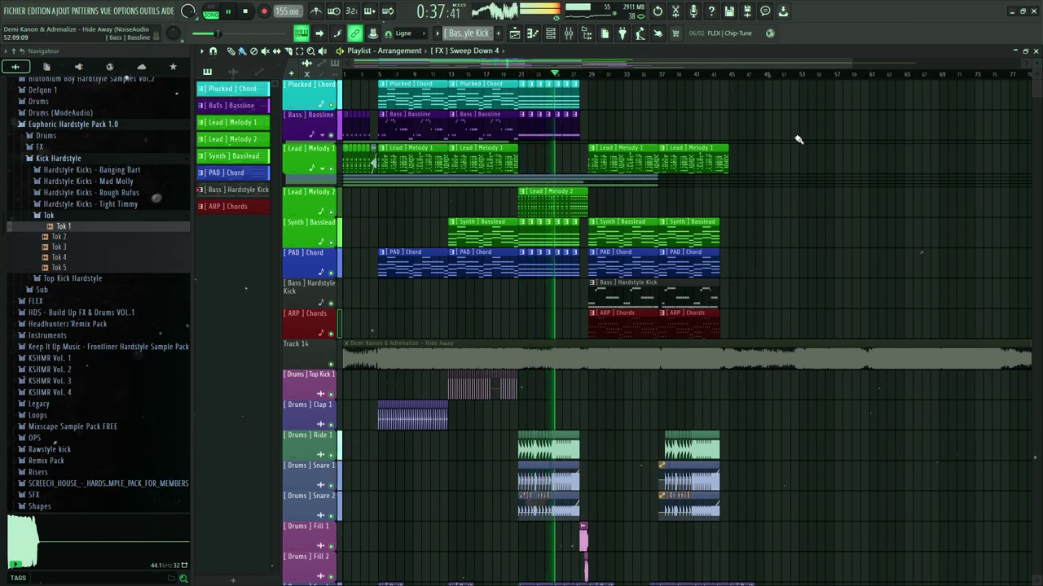
scroll(800, 139, down, 3)
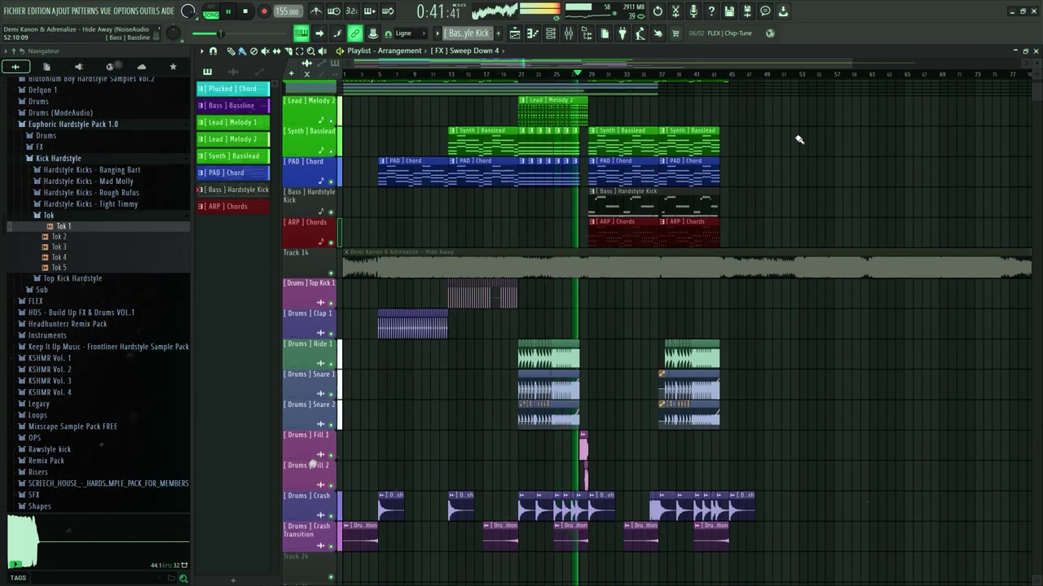
scroll(799, 139, up, 3)
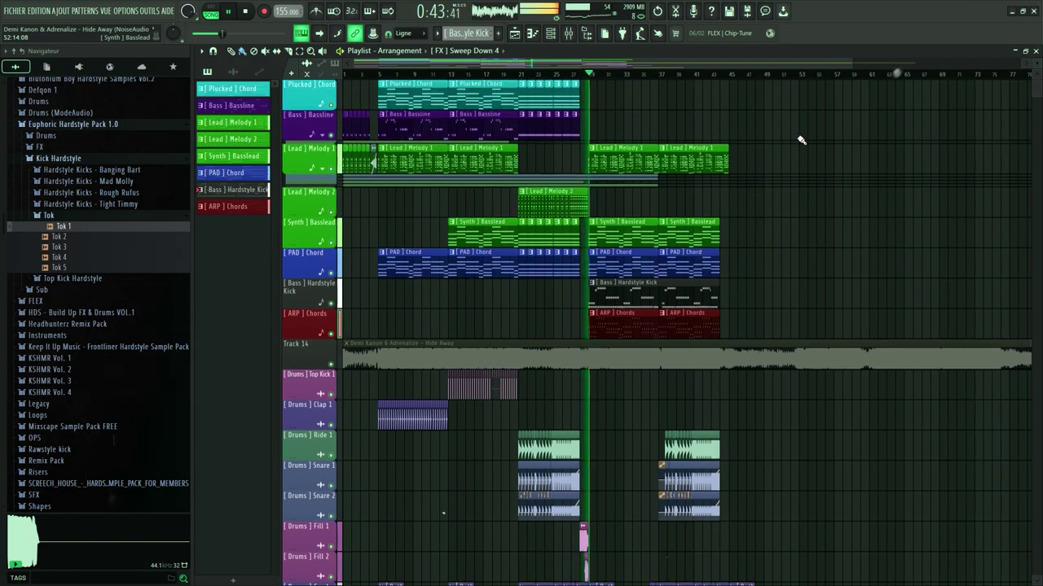
scroll(799, 139, down, 9)
scroll(799, 140, up, 3)
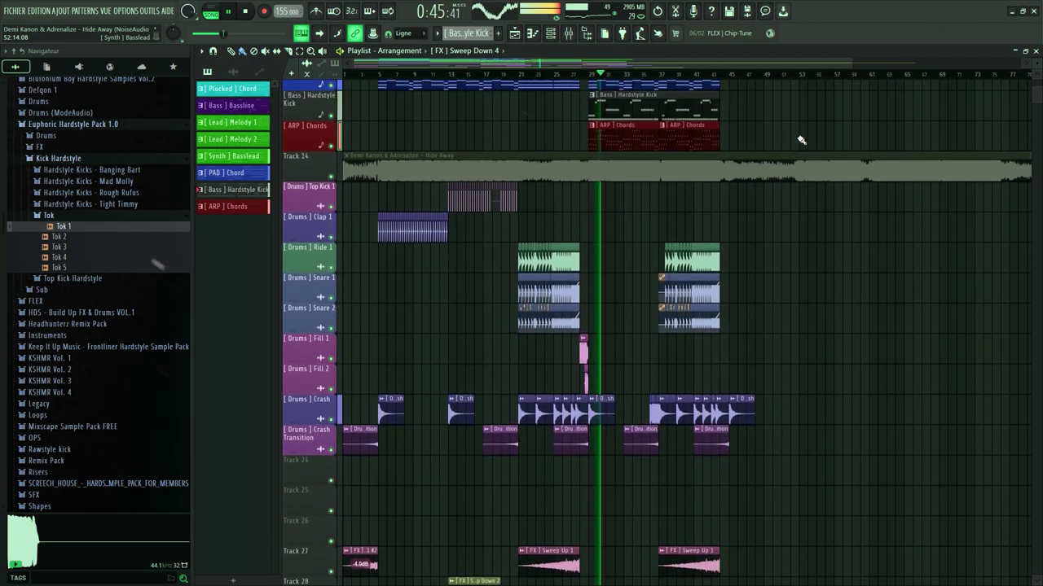
scroll(800, 141, up, 6)
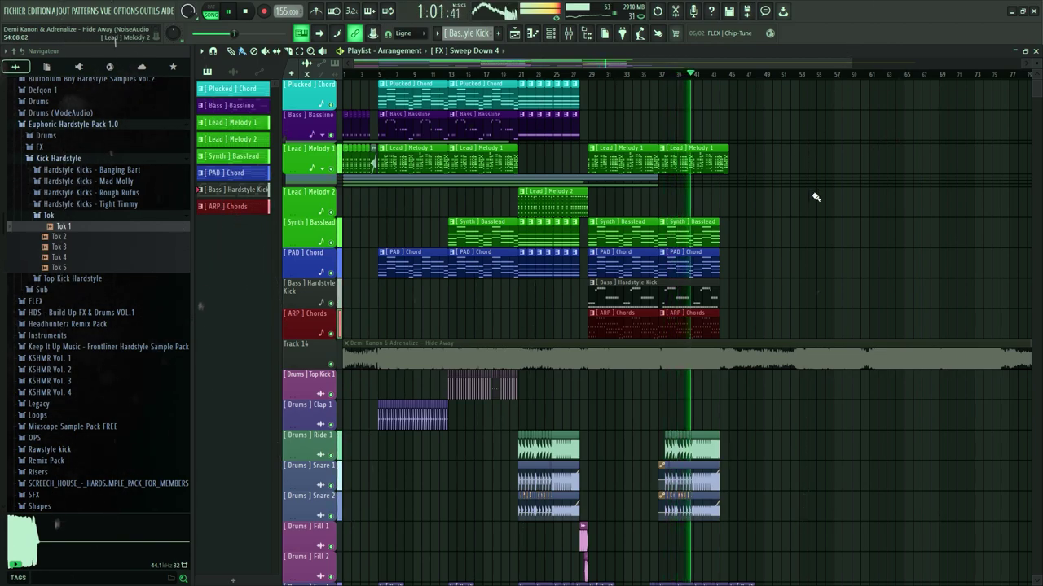
scroll(814, 193, right, 5)
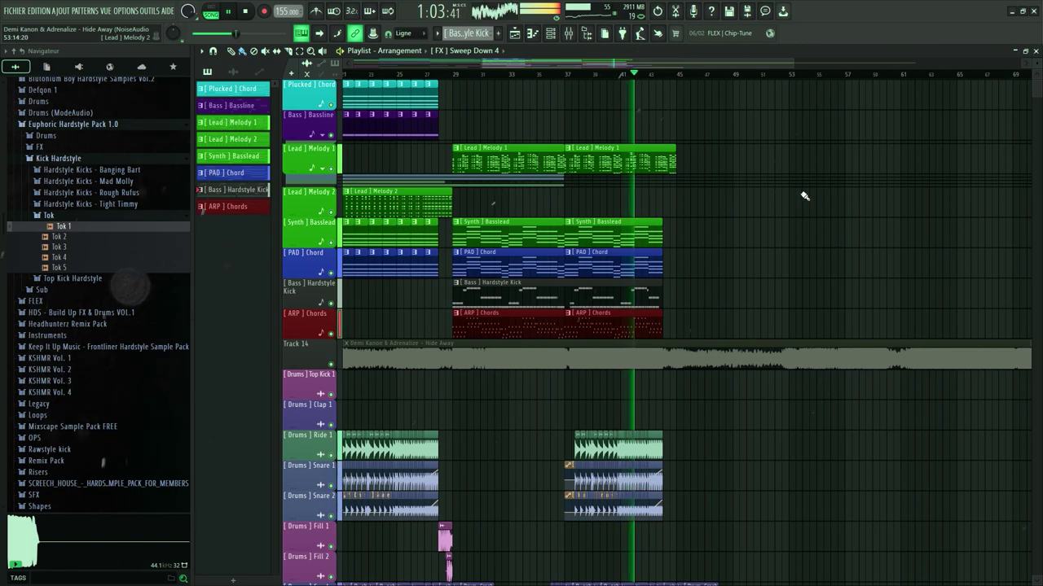
scroll(802, 195, right, 3)
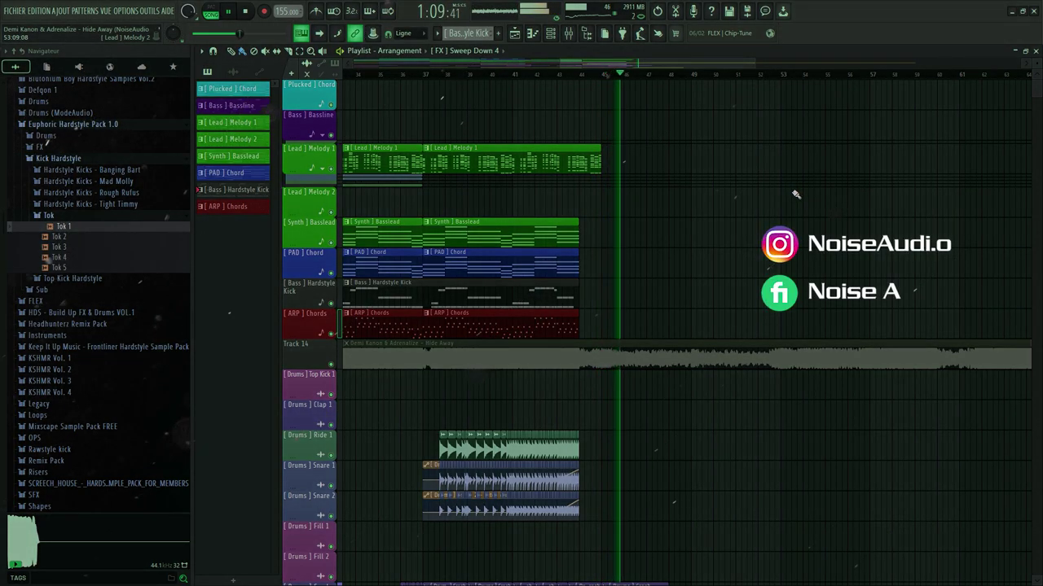
scroll(795, 194, down, 3)
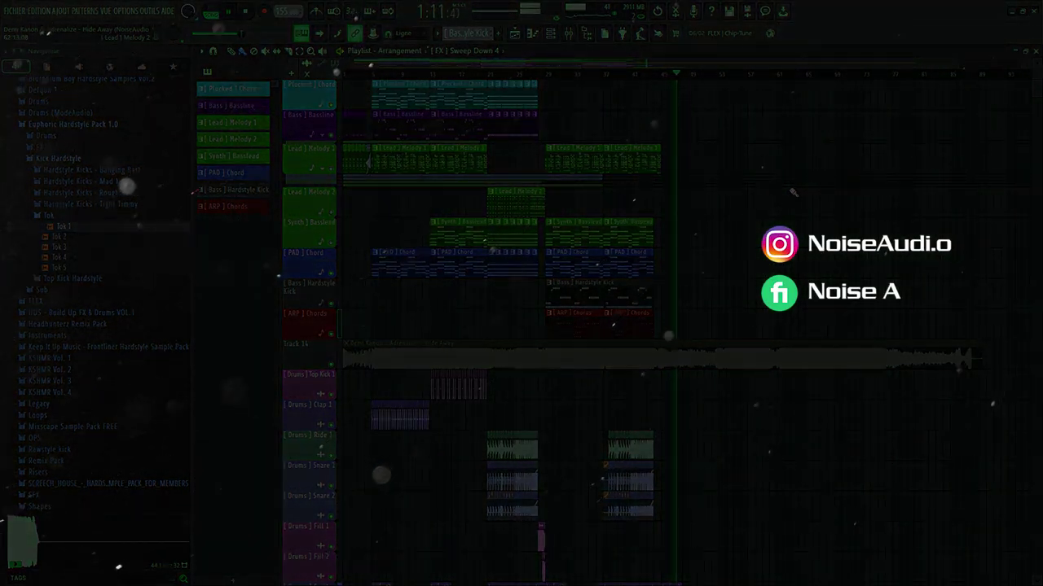